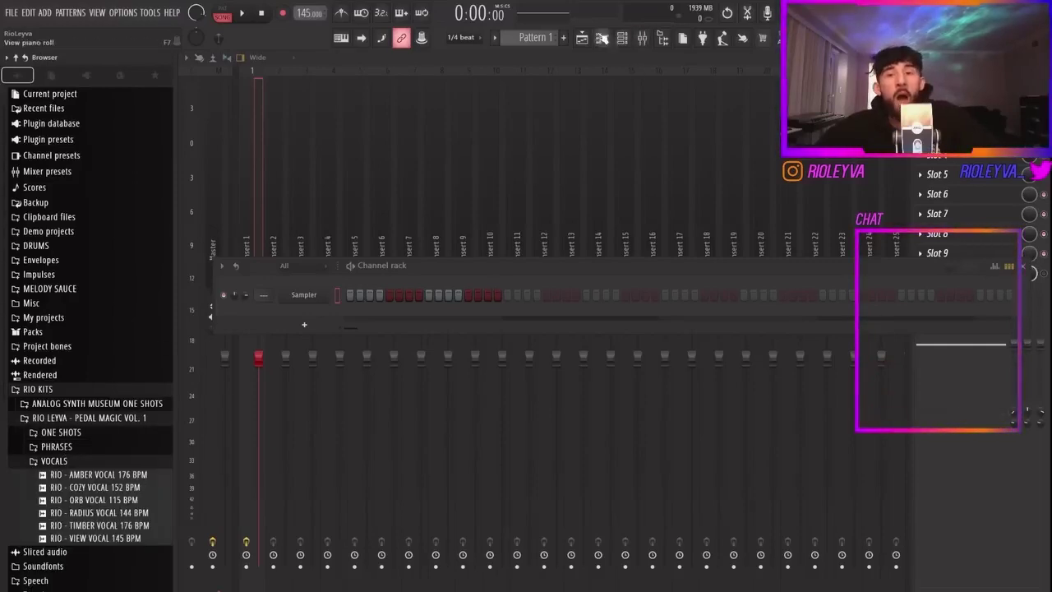
Step: Audition the vocal samples and place RIO - RADIUS VOCAL 144 BPM at the start of playlist Track 2
{"action": "left_click", "coordinate": [582, 39]}
{"action": "scroll", "coordinate": [49, 456], "scroll_direction": "down", "scroll_amount": 1}
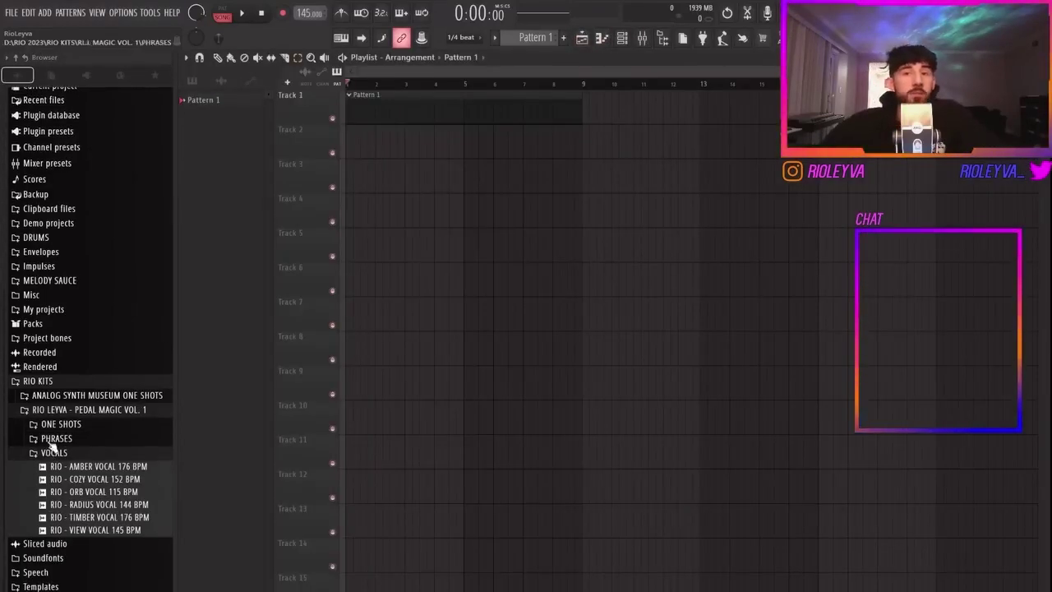
{"action": "left_click", "coordinate": [98, 520]}
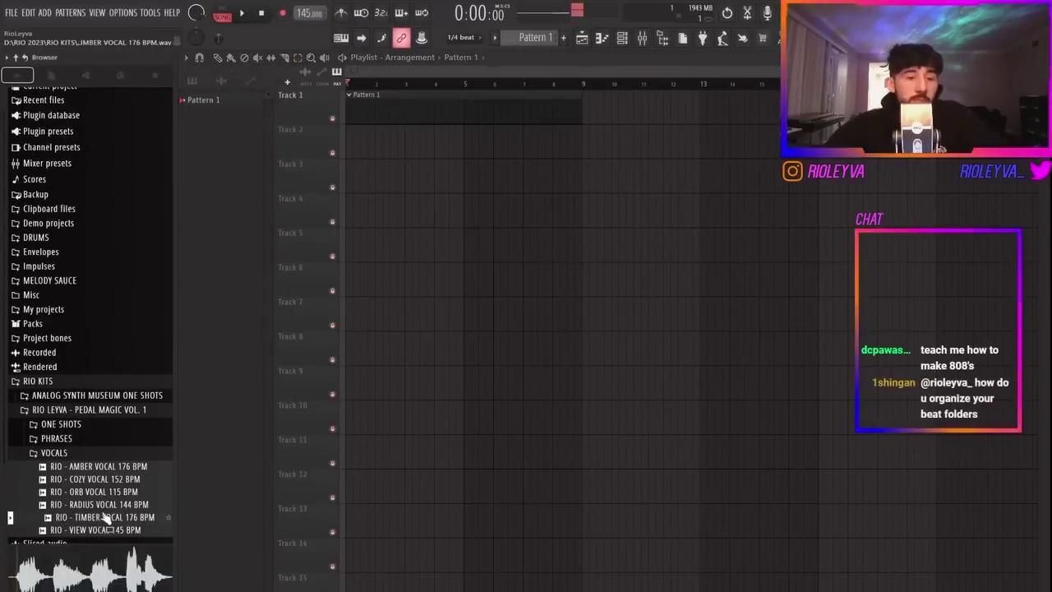
{"action": "left_click", "coordinate": [107, 508]}
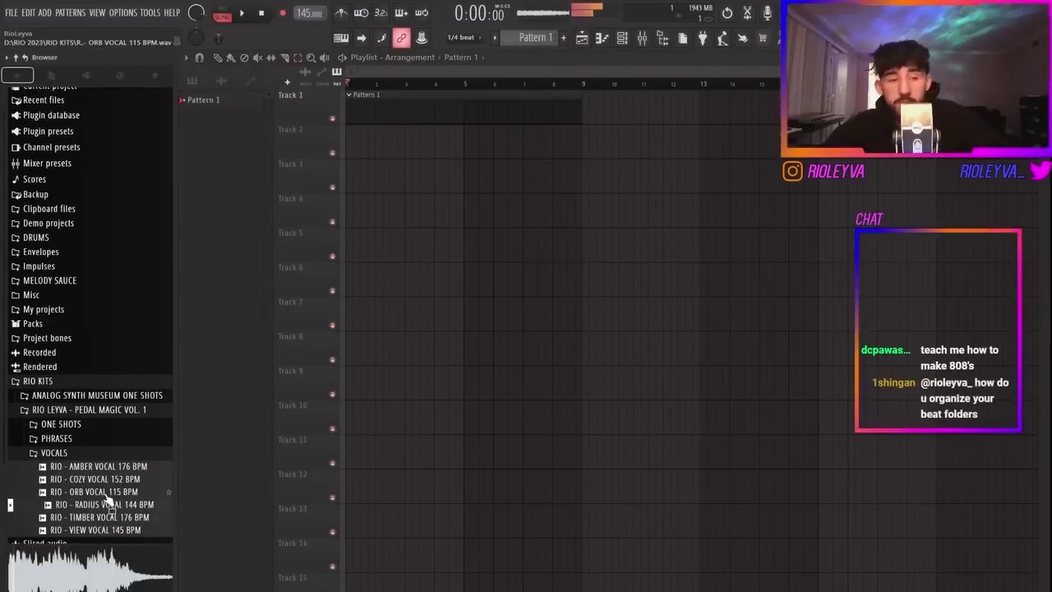
{"action": "left_click_drag", "start_coordinate": [107, 514], "coordinate": [447, 147]}
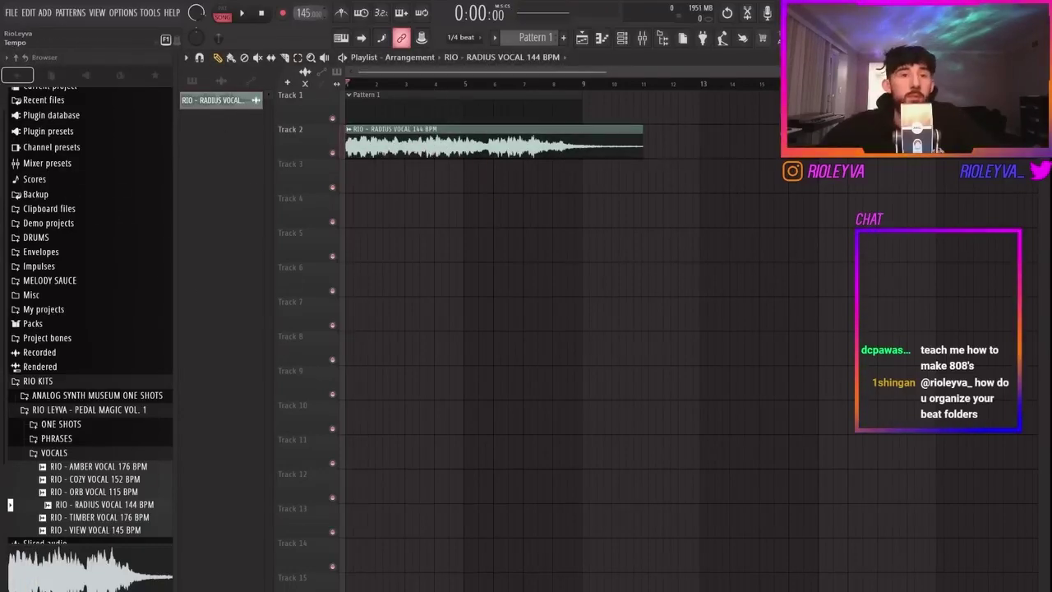
Step: Set the project tempo to 144 BPM, then slice the vocal clip at bar 9 and delete its leftover tail
{"action": "left_click", "coordinate": [199, 58]}
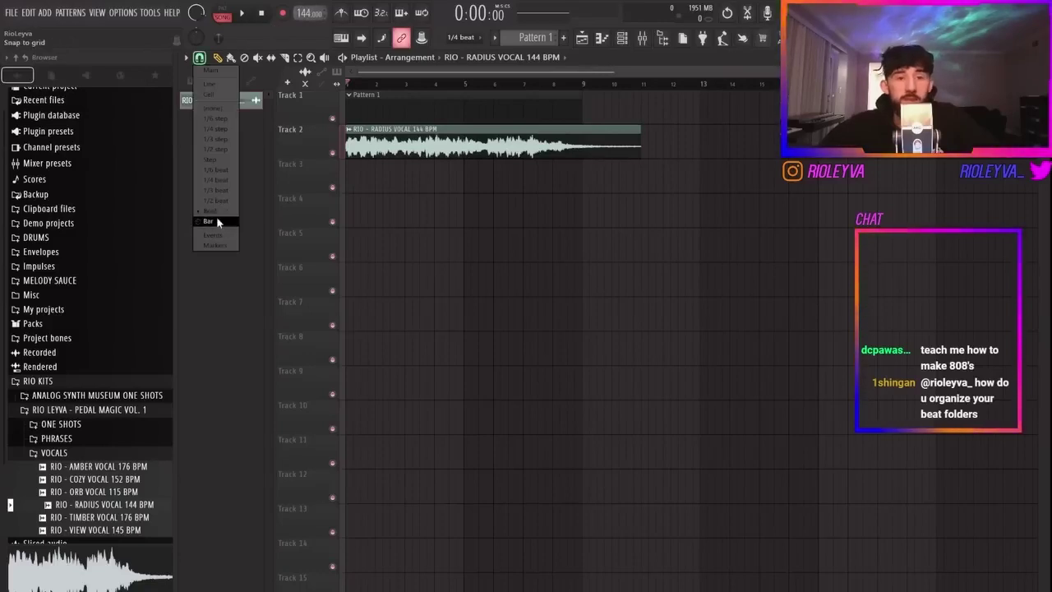
{"action": "left_click", "coordinate": [220, 214]}
{"action": "key", "text": "space"}
{"action": "key", "text": "c"}
{"action": "left_click", "coordinate": [564, 151]}
{"action": "key", "text": "e"}
{"action": "left_click", "coordinate": [592, 151]}
{"action": "key", "text": "Delete"}
{"action": "key", "text": "space"}
Step: Route the Radius vocal to mixer Insert 1 and lower that track's volume while it plays
{"action": "left_click", "coordinate": [643, 38]}
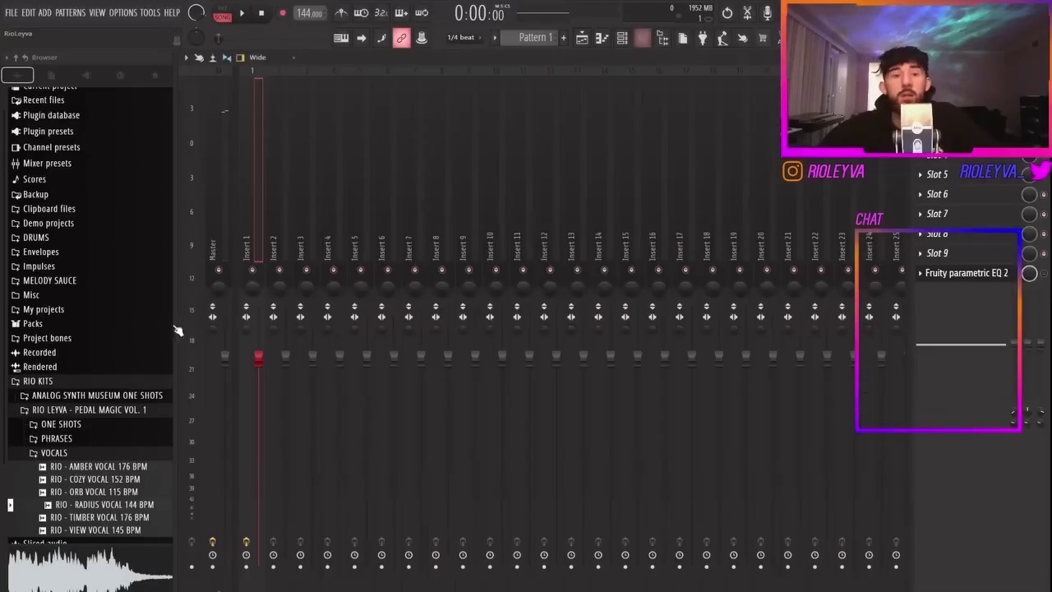
{"action": "key", "text": "ctrl+l"}
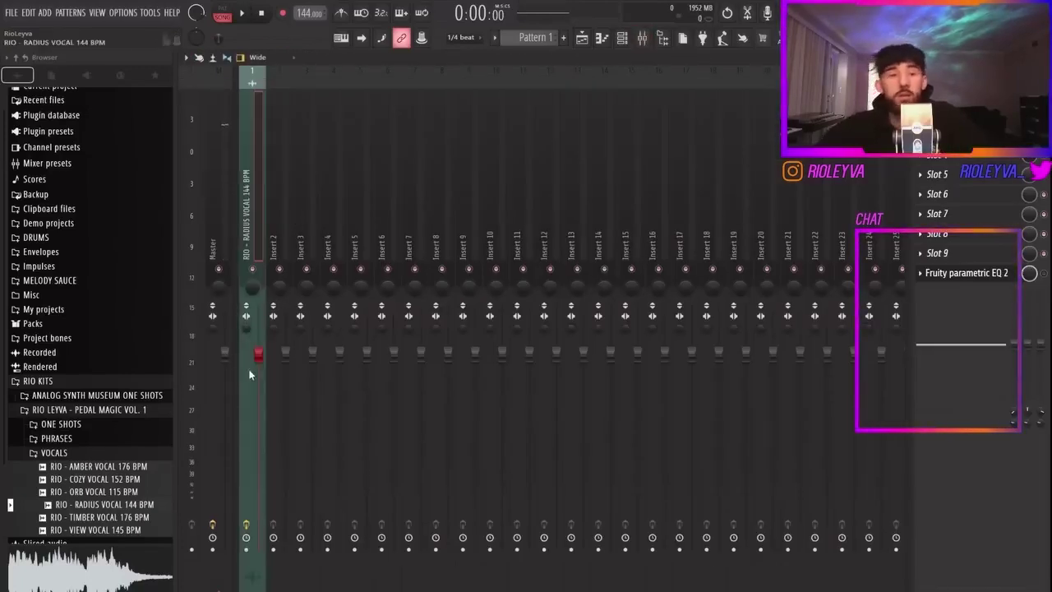
{"action": "key", "text": "space"}
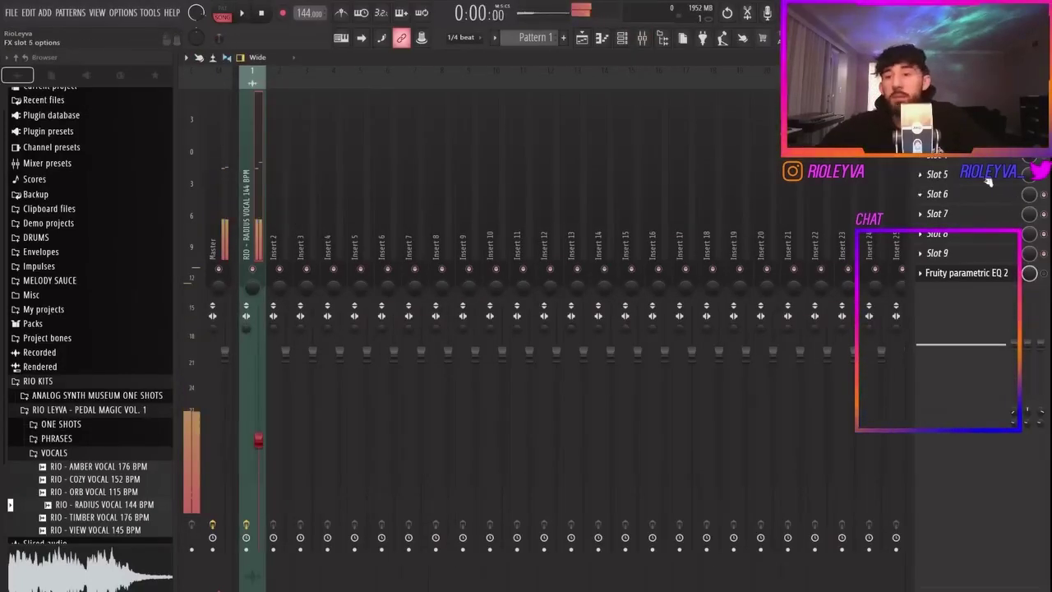
Step: Load Effectrix into the vocal's third effect slot and apply the TM88 - WOW BRO preset from the TM88 NIGHTMARE bank
{"action": "left_click", "coordinate": [1018, 198]}
{"action": "mouse_move", "coordinate": [892, 174]}
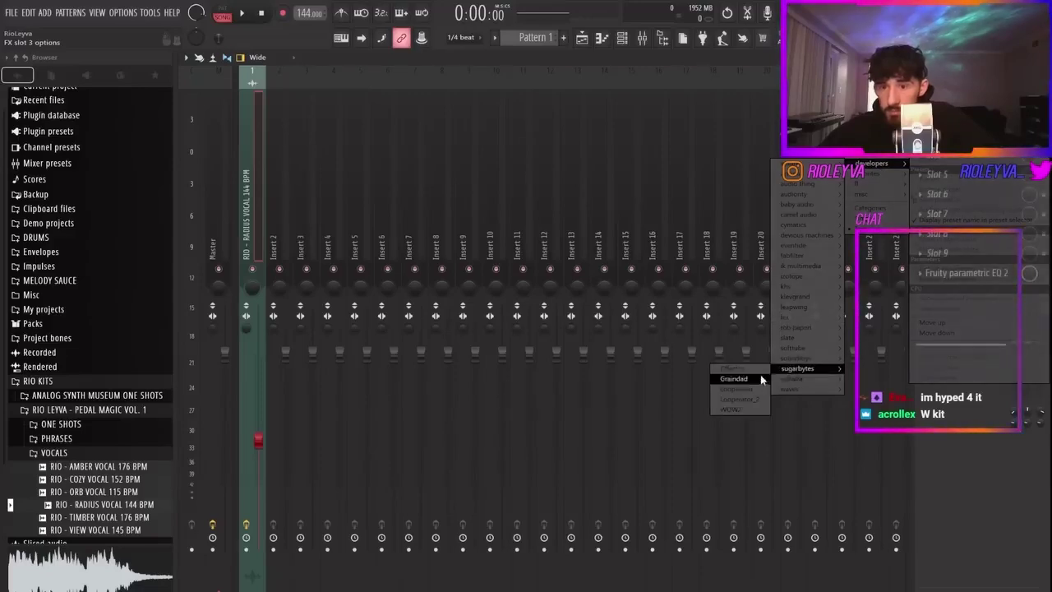
{"action": "left_click", "coordinate": [729, 369]}
{"action": "left_click", "coordinate": [362, 224]}
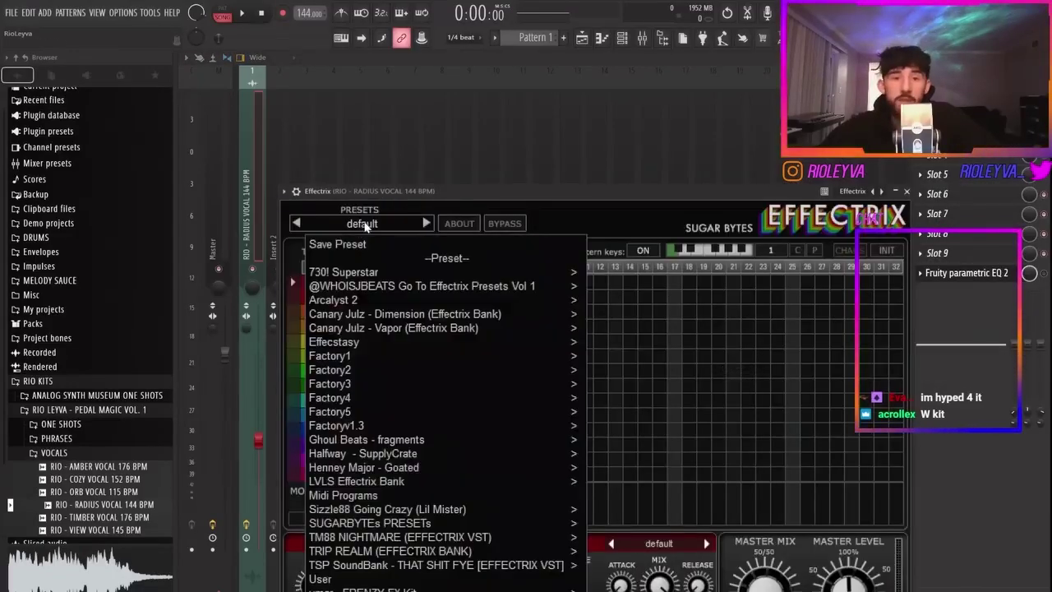
{"action": "mouse_move", "coordinate": [550, 537]}
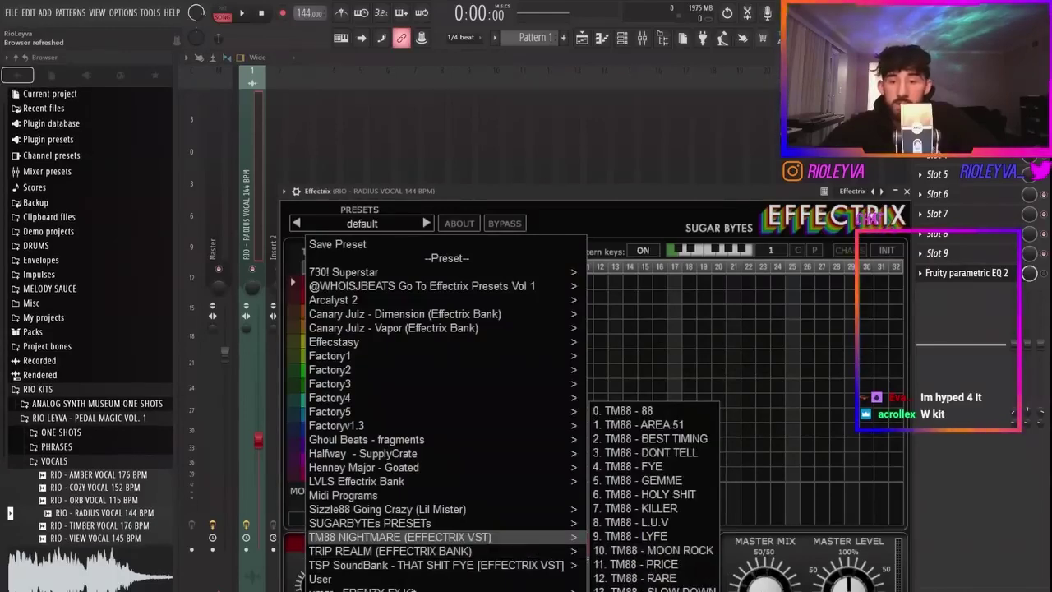
{"action": "left_click", "coordinate": [650, 578]}
{"action": "key", "text": "space"}
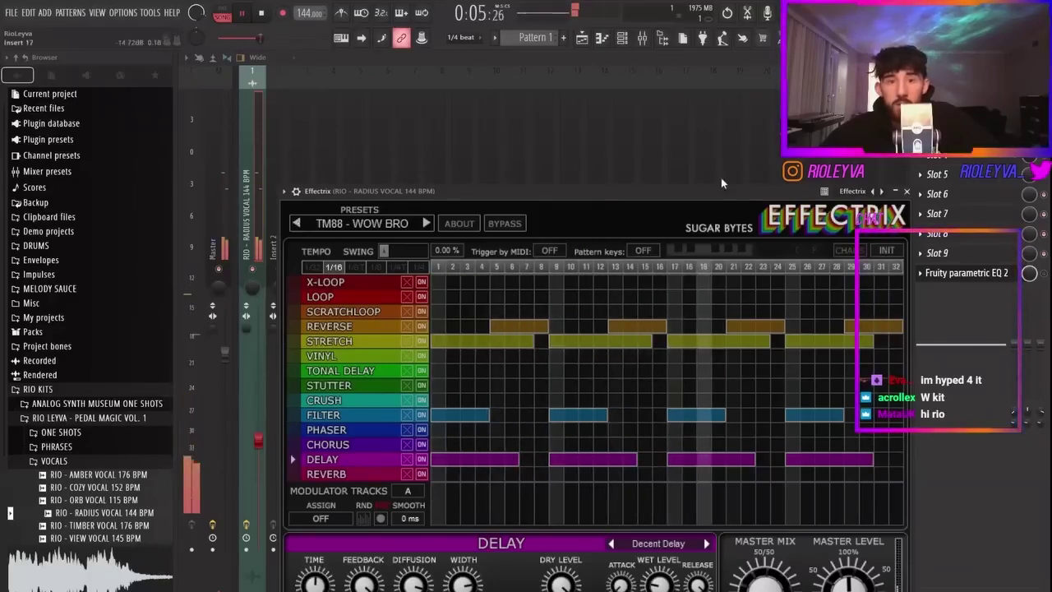
{"action": "left_click", "coordinate": [902, 189]}
Step: Load Thermal into the vocal's fourth effect slot and look through its preset list
{"action": "left_click", "coordinate": [623, 39]}
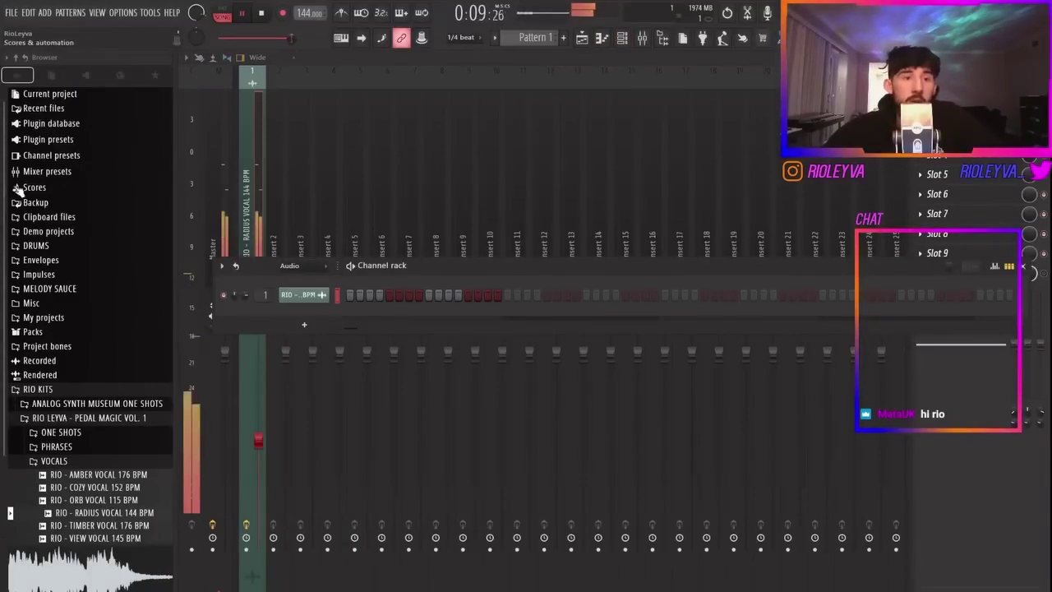
{"action": "left_click", "coordinate": [921, 155]}
{"action": "mouse_move", "coordinate": [929, 170]}
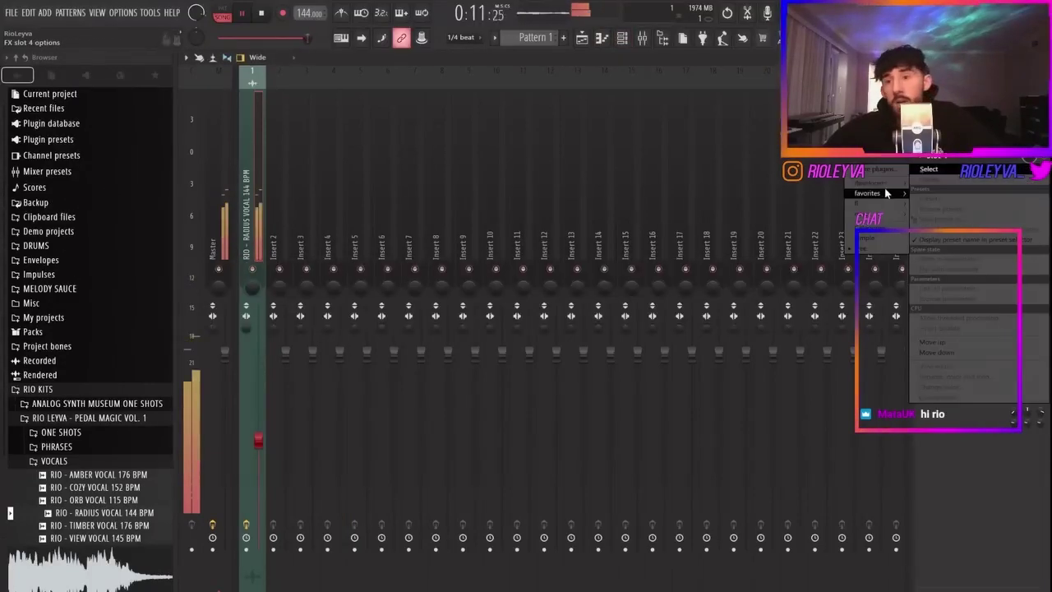
{"action": "mouse_move", "coordinate": [884, 185]}
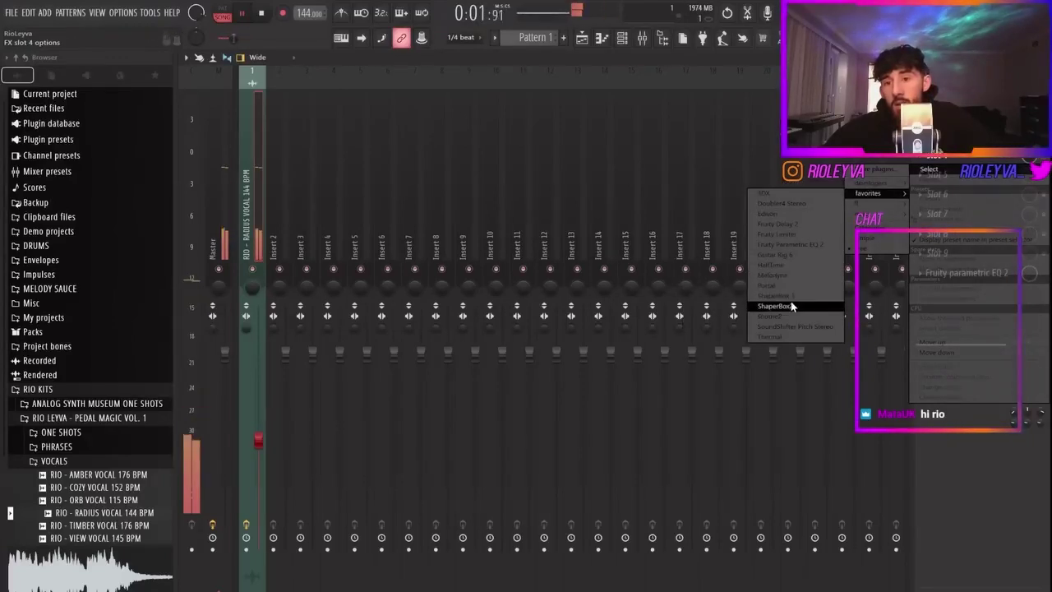
{"action": "left_click", "coordinate": [770, 338]}
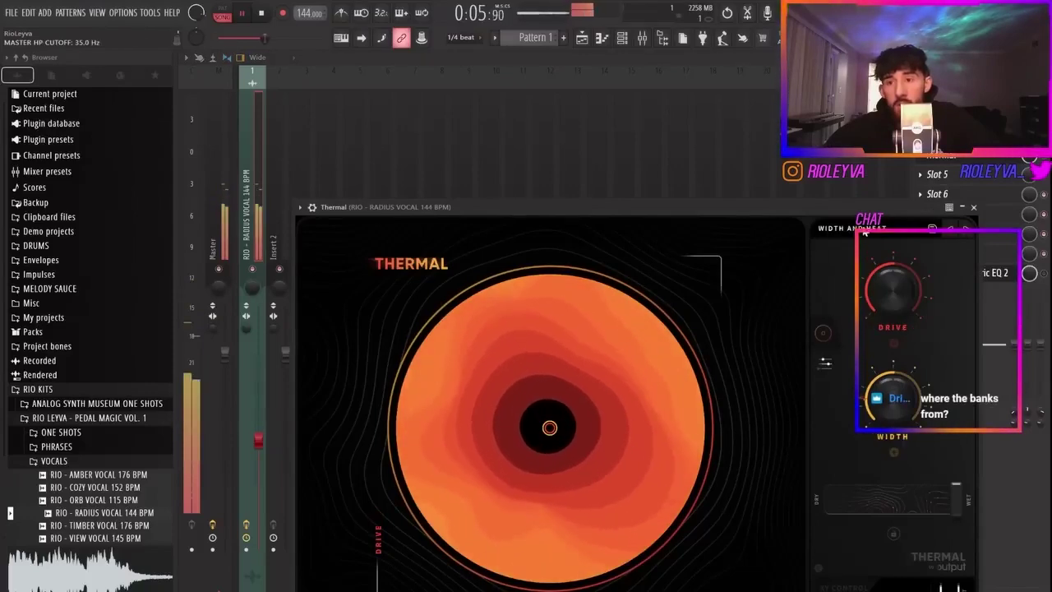
{"action": "left_click", "coordinate": [866, 233]}
{"action": "scroll", "coordinate": [333, 268], "scroll_direction": "down", "scroll_amount": 5}
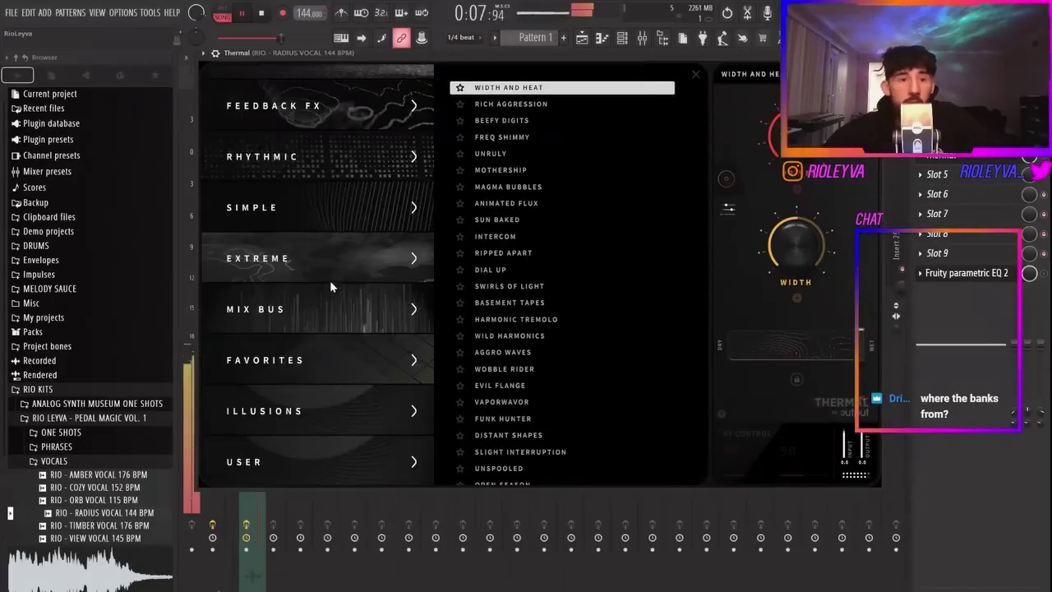
{"action": "scroll", "coordinate": [331, 284], "scroll_direction": "up", "scroll_amount": 5}
{"action": "left_click", "coordinate": [644, 38]}
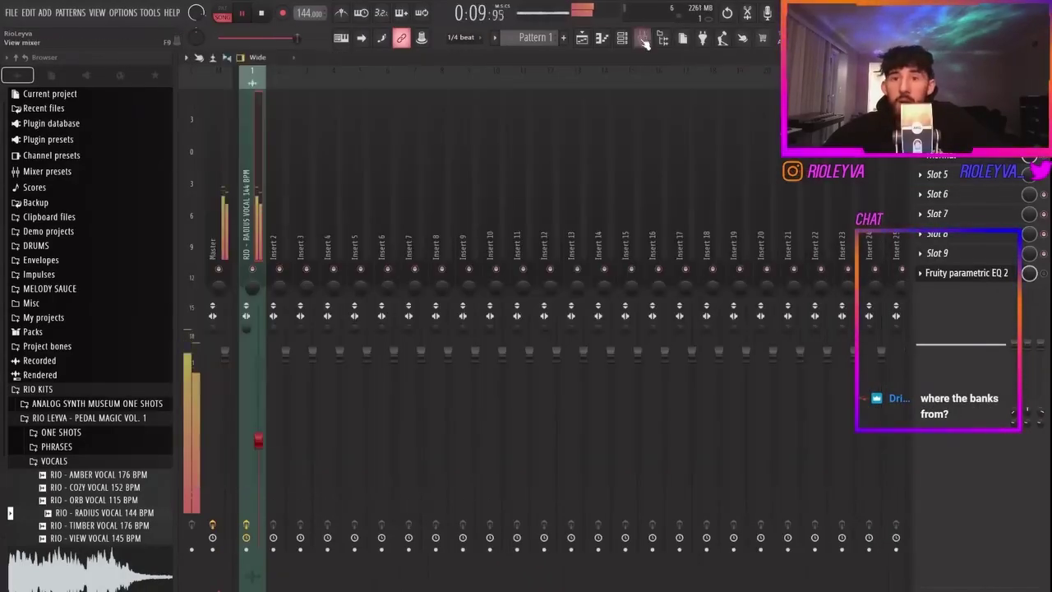
Step: Show the channel rack and expand the RIO 2023 STASH #1 folder inside DRUMS
{"action": "left_click", "coordinate": [630, 40]}
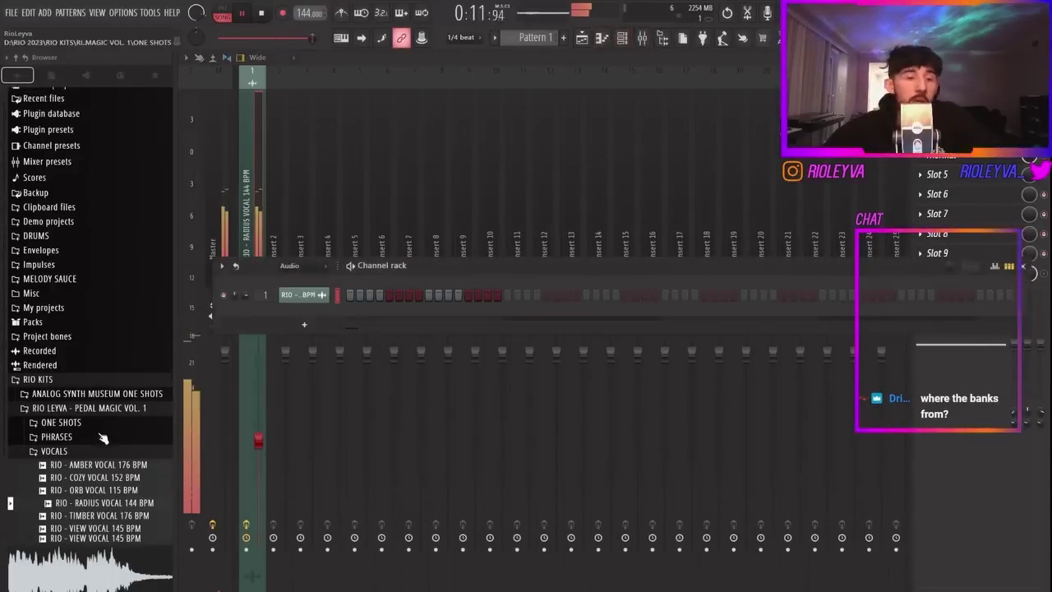
{"action": "left_click", "coordinate": [132, 245]}
{"action": "left_click", "coordinate": [90, 259]}
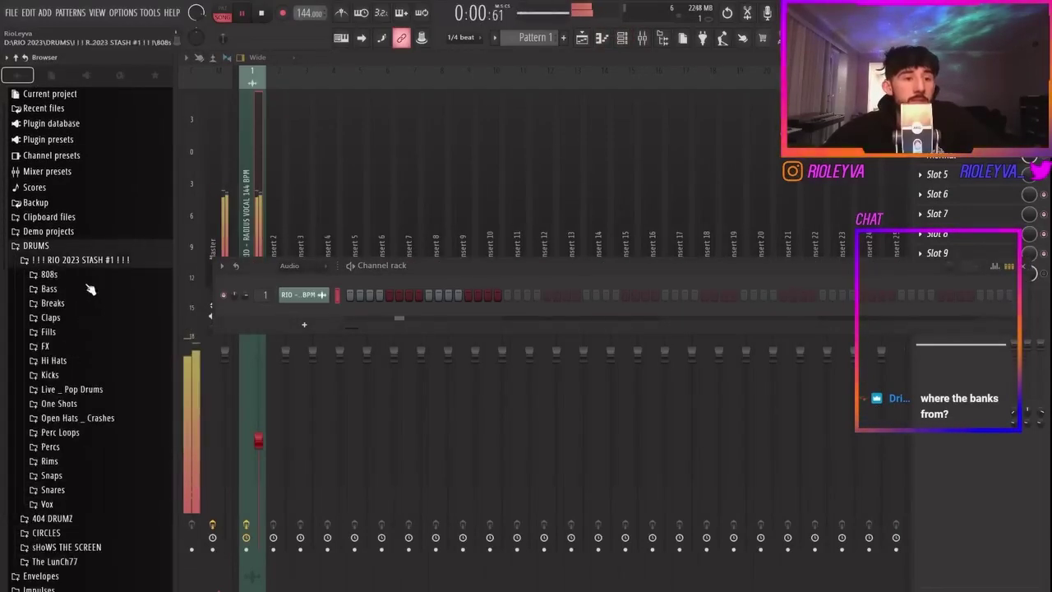
Step: Set the Radius vocal clip's time-stretching mode to Stretch and close its settings
{"action": "left_click", "coordinate": [301, 296]}
{"action": "left_click", "coordinate": [566, 236]}
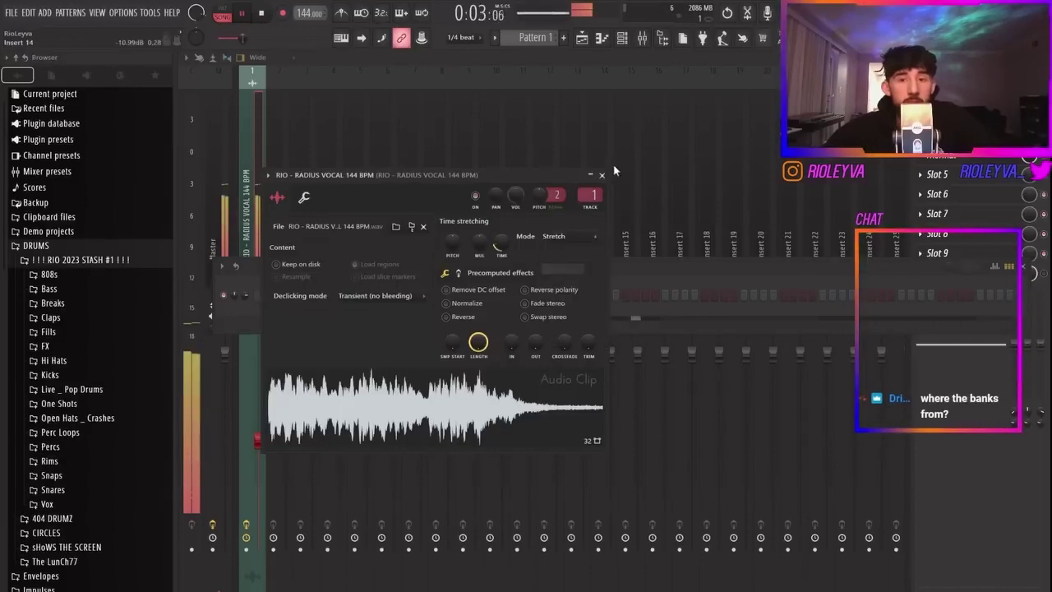
{"action": "left_click", "coordinate": [601, 175]}
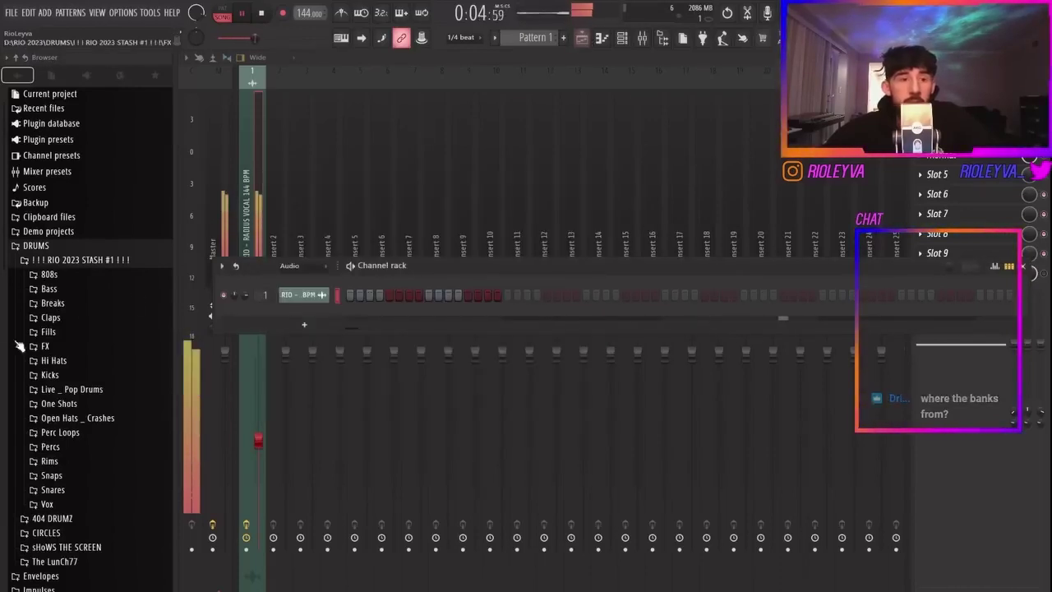
Step: Add the 808 (8) sample from the 808s folder to the channel rack as a new channel
{"action": "left_click", "coordinate": [61, 275]}
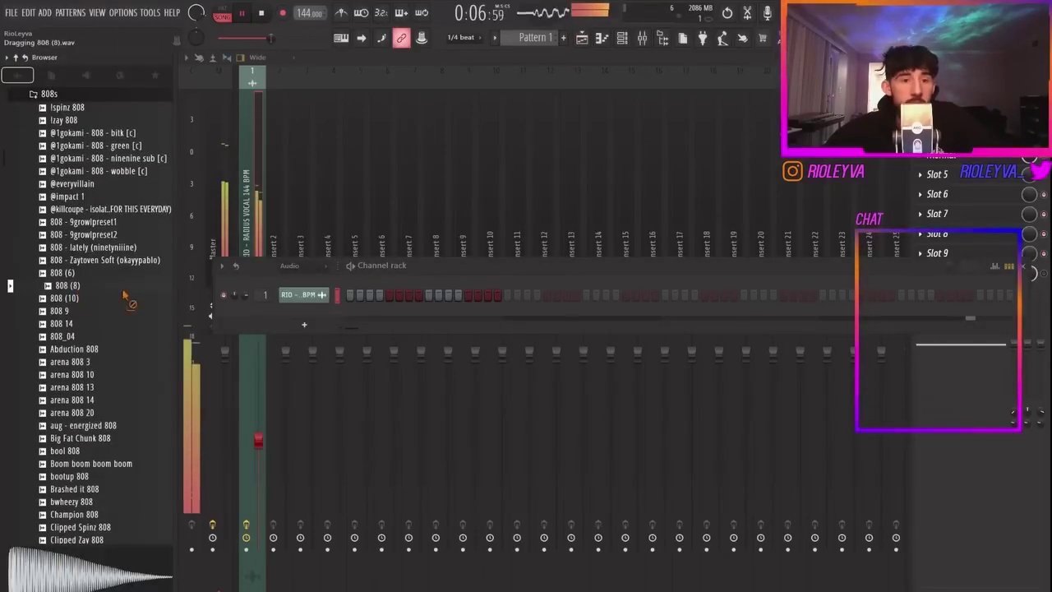
{"action": "left_click_drag", "start_coordinate": [339, 316], "coordinate": [321, 315]}
Step: Raise the volume level adjustment in the 808 (8) channel's miscellaneous functions
{"action": "left_click", "coordinate": [302, 313]}
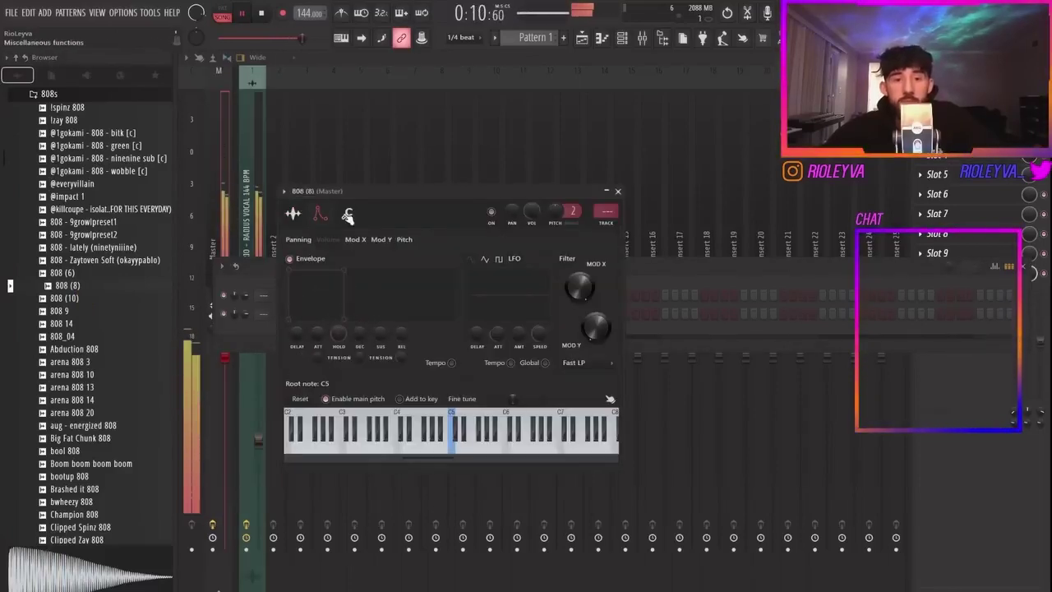
{"action": "left_click", "coordinate": [348, 216]}
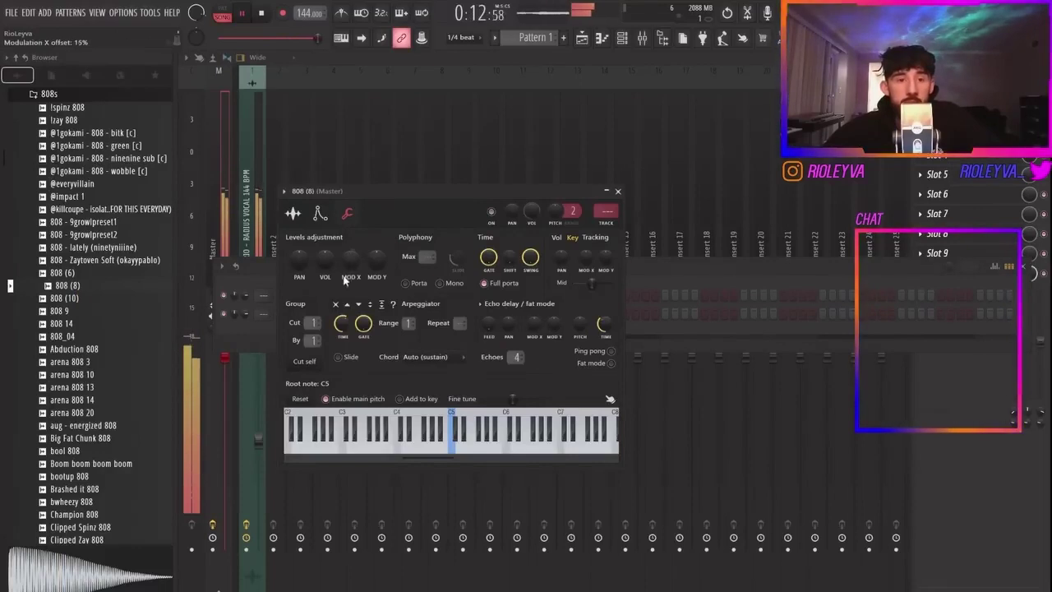
{"action": "right_click", "coordinate": [356, 261]}
{"action": "left_click", "coordinate": [375, 256]}
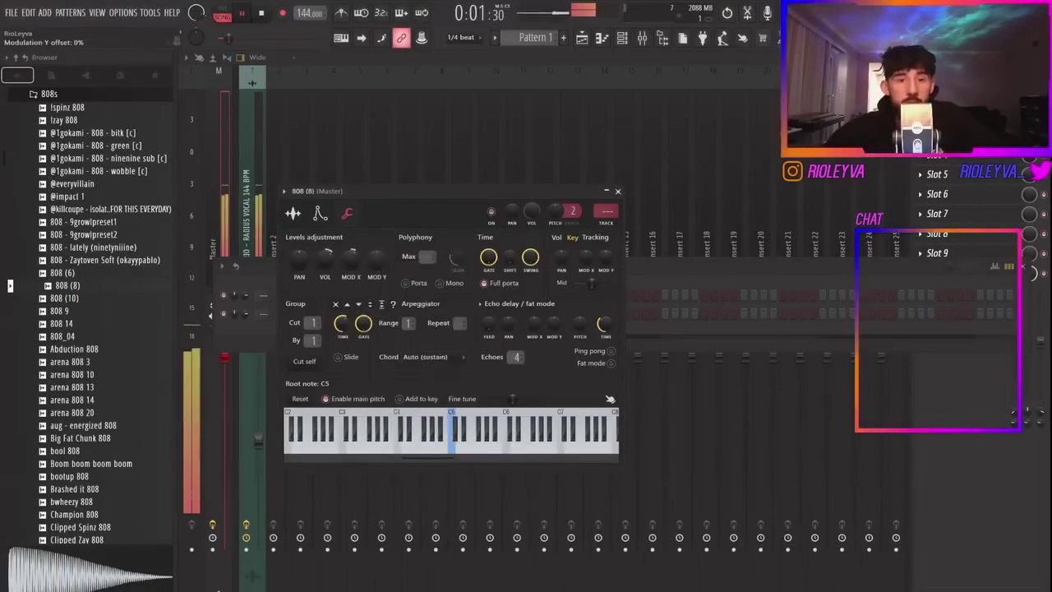
{"action": "right_click", "coordinate": [353, 261]}
{"action": "left_click", "coordinate": [409, 269]}
Step: Place 808 (8) hits on steps 1 and 7, preview them, and open the channel's piano roll
{"action": "left_click", "coordinate": [229, 330]}
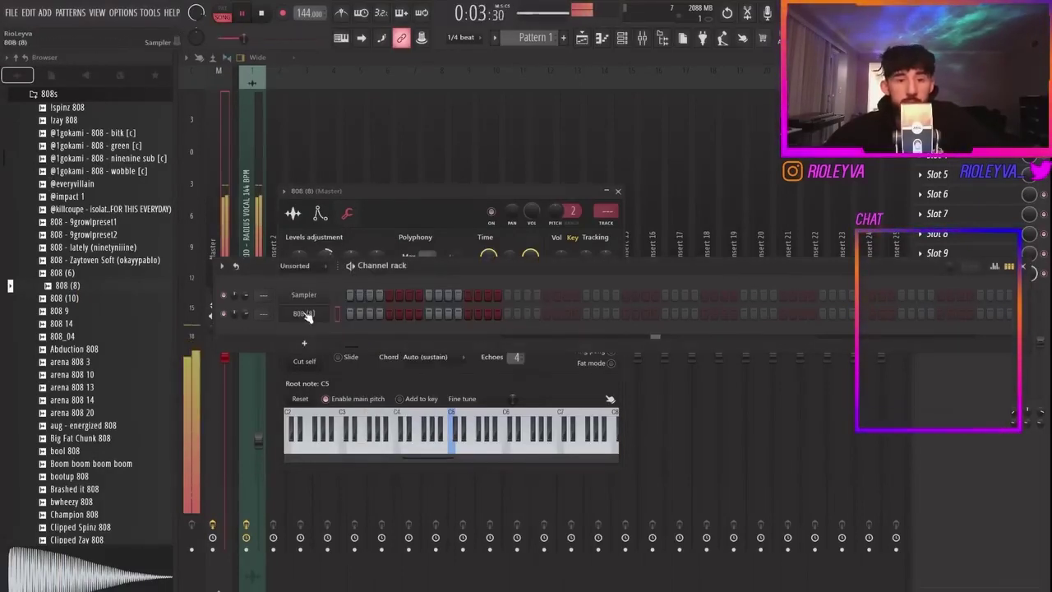
{"action": "left_click", "coordinate": [350, 313]}
{"action": "key", "text": "space"}
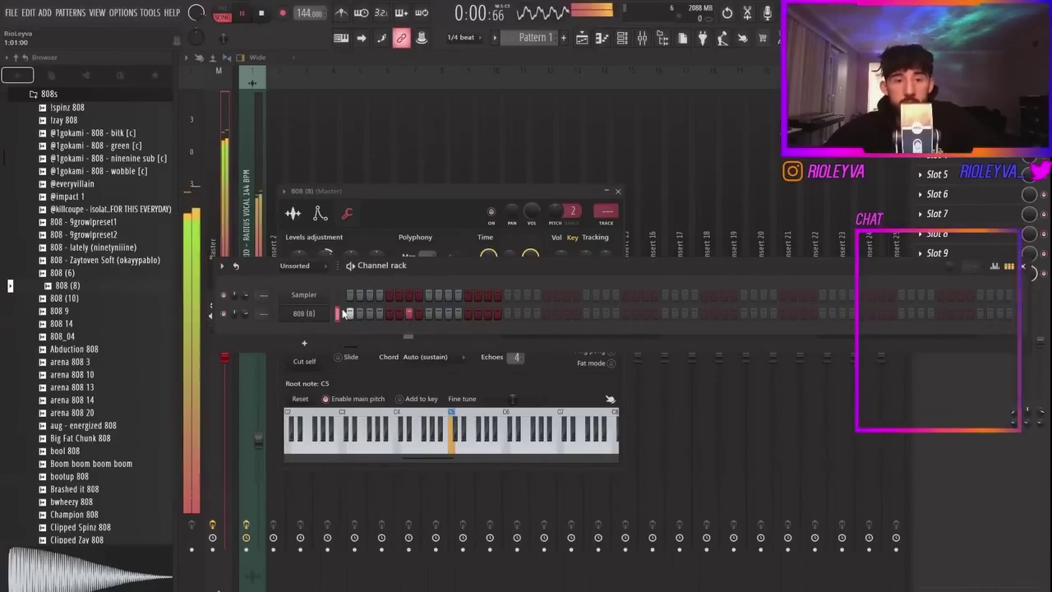
{"action": "right_click", "coordinate": [361, 312]}
{"action": "left_click", "coordinate": [371, 310]}
{"action": "key", "text": "space"}
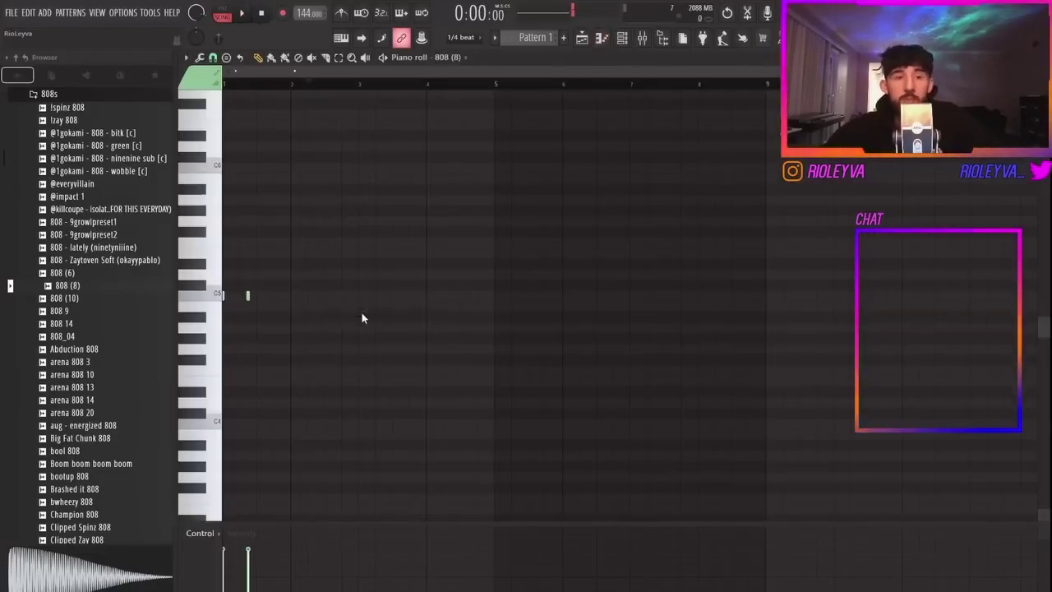
Step: Transpose the two 808 notes up one octave to C6 and play them back
{"action": "key", "text": "ctrl+Up"}
{"action": "key", "text": "space"}
{"action": "scroll", "coordinate": [171, 171], "scroll_direction": "up", "scroll_amount": 5}
{"action": "scroll", "coordinate": [223, 176], "scroll_direction": "up", "scroll_amount": 5}
Step: Build an 808 melody with C6 on step 5, G5 on step 7, and G#5 on step 13 and bar 2 step 5
{"action": "left_click", "coordinate": [378, 169]}
{"action": "right_click", "coordinate": [634, 220]}
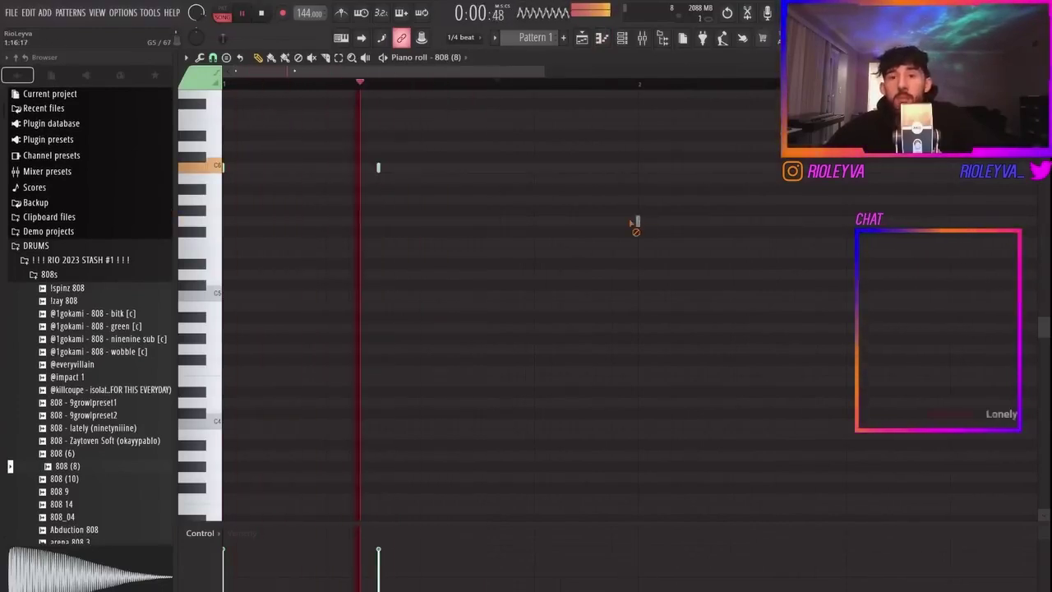
{"action": "left_click", "coordinate": [430, 220]}
{"action": "right_click", "coordinate": [427, 222]}
{"action": "key", "text": "space"}
{"action": "left_click", "coordinate": [327, 174]}
{"action": "key", "text": "space"}
{"action": "left_click", "coordinate": [535, 210]}
{"action": "left_click", "coordinate": [744, 213]}
Step: Duplicate the two-bar 808 melody into bars 3 and 4, trying the notes in different octaves
{"action": "scroll", "coordinate": [575, 170], "scroll_direction": "down", "scroll_amount": 4}
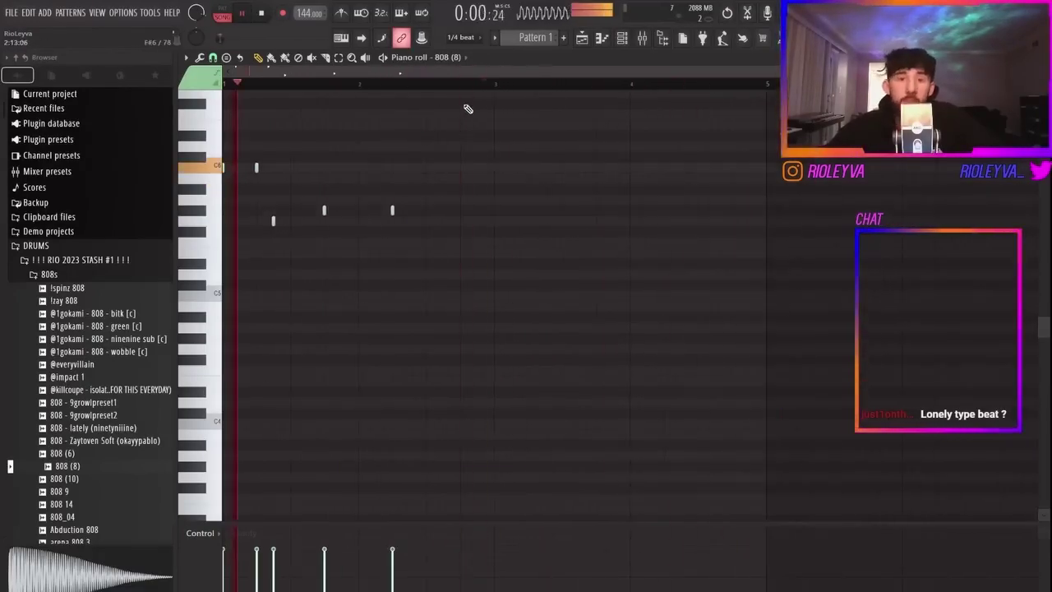
{"action": "key", "text": "ctrl+Down"}
{"action": "key", "text": "ctrl+a"}
{"action": "key", "text": "ctrl+b"}
{"action": "key", "text": "ctrl+Up"}
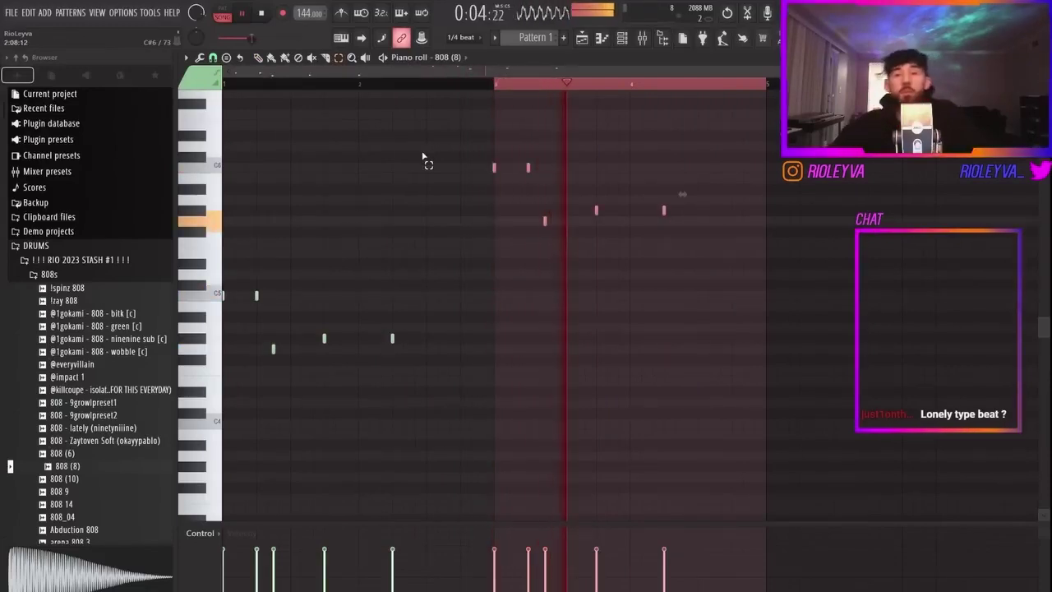
{"action": "key", "text": "ctrl+Up"}
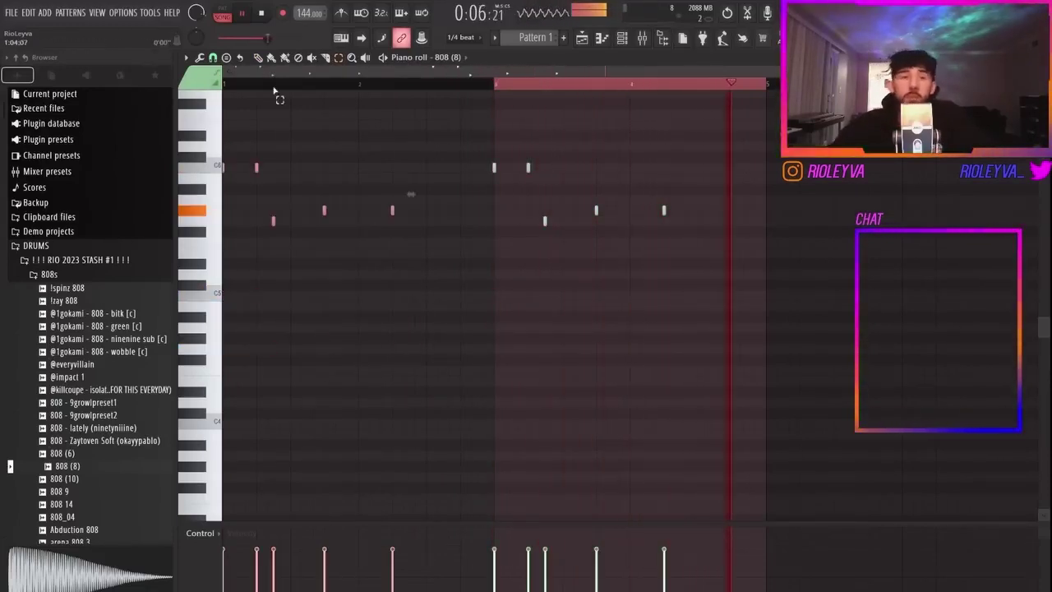
Step: Clear the 808 notes and draw C6 at the start of bar 1, A#5 on bar 1 step 13, and G#5 at bar 3
{"action": "key", "text": "ctrl+d"}
{"action": "left_click", "coordinate": [261, 13]}
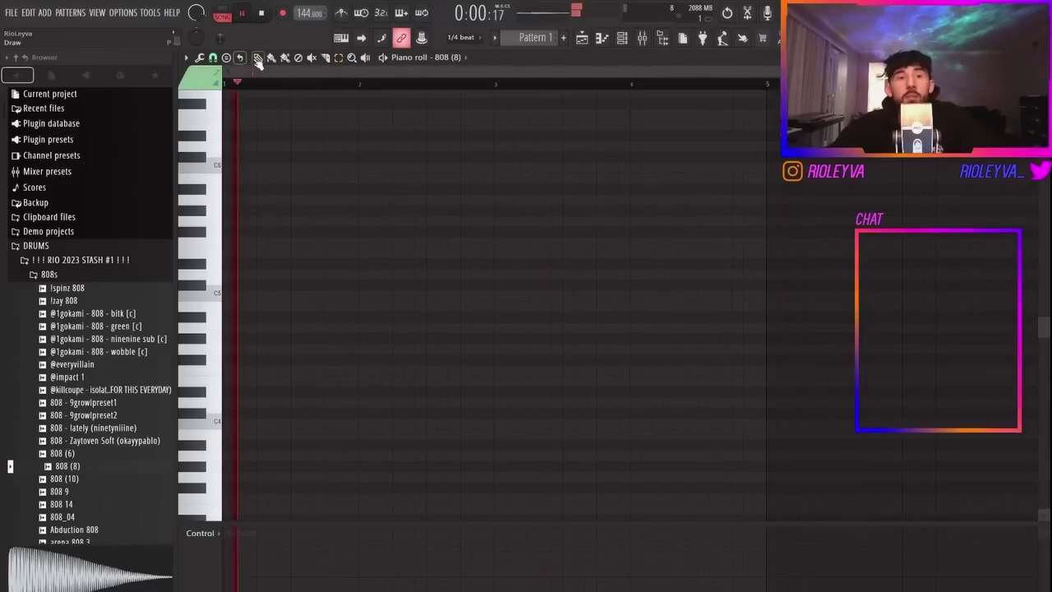
{"action": "key", "text": "space"}
{"action": "left_click", "coordinate": [325, 189]}
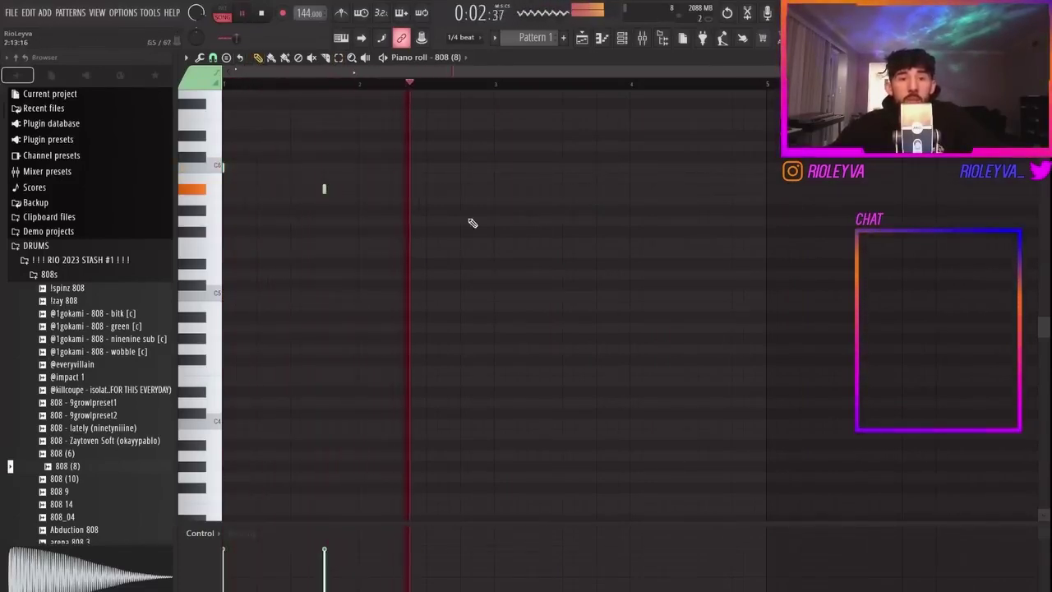
{"action": "left_click", "coordinate": [494, 211]}
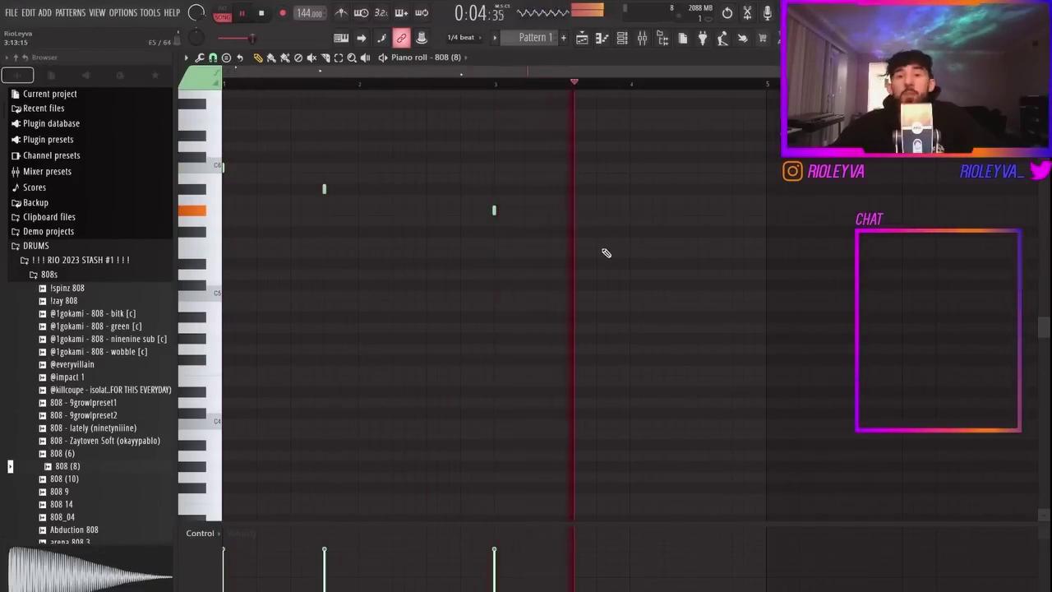
{"action": "key", "text": "space"}
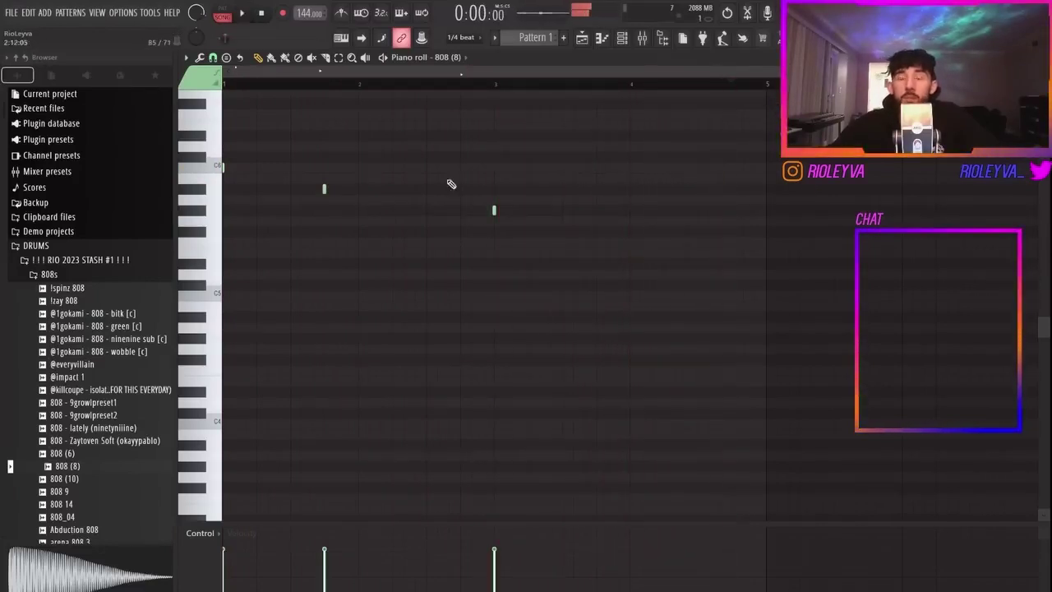
Step: Try a C6 note on bar 1 step 7 of the 808 melody, checking it in playback
{"action": "key", "text": "space"}
{"action": "key", "text": "space"}
{"action": "key", "text": "space"}
{"action": "left_click", "coordinate": [273, 169]}
{"action": "key", "text": "space"}
{"action": "key", "text": "space"}
{"action": "scroll", "coordinate": [217, 169], "scroll_direction": "up", "scroll_amount": 3}
{"action": "scroll", "coordinate": [217, 170], "scroll_direction": "up", "scroll_amount": 2}
{"action": "key", "text": "space"}
{"action": "key", "text": "space"}
{"action": "right_click", "coordinate": [376, 168]}
{"action": "key", "text": "space"}
Step: Add D6 on bar 1 step 5 and D#6 on bar 1 step 7, and play the melody back
{"action": "left_click", "coordinate": [325, 147]}
{"action": "key", "text": "space"}
{"action": "left_click", "coordinate": [374, 137]}
{"action": "key", "text": "space"}
{"action": "key", "text": "space"}
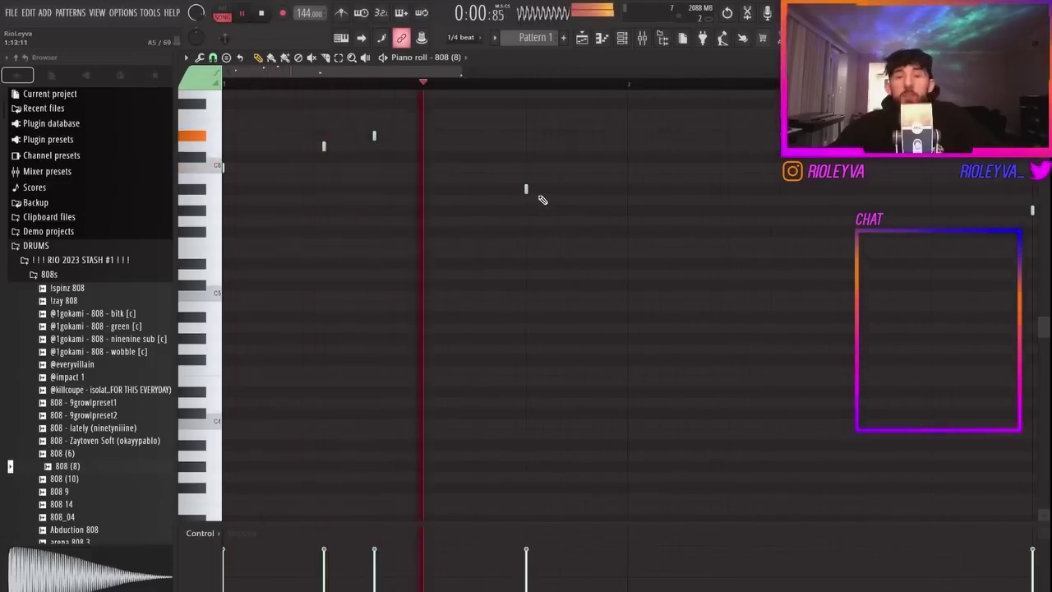
Step: Add G5 on bar 2 step 15 and G#5 on bar 3 step 13 and bar 4 steps 11 and 13
{"action": "scroll", "coordinate": [493, 271], "scroll_direction": "down", "scroll_amount": 3}
{"action": "left_click", "coordinate": [472, 210]}
{"action": "left_click", "coordinate": [458, 220]}
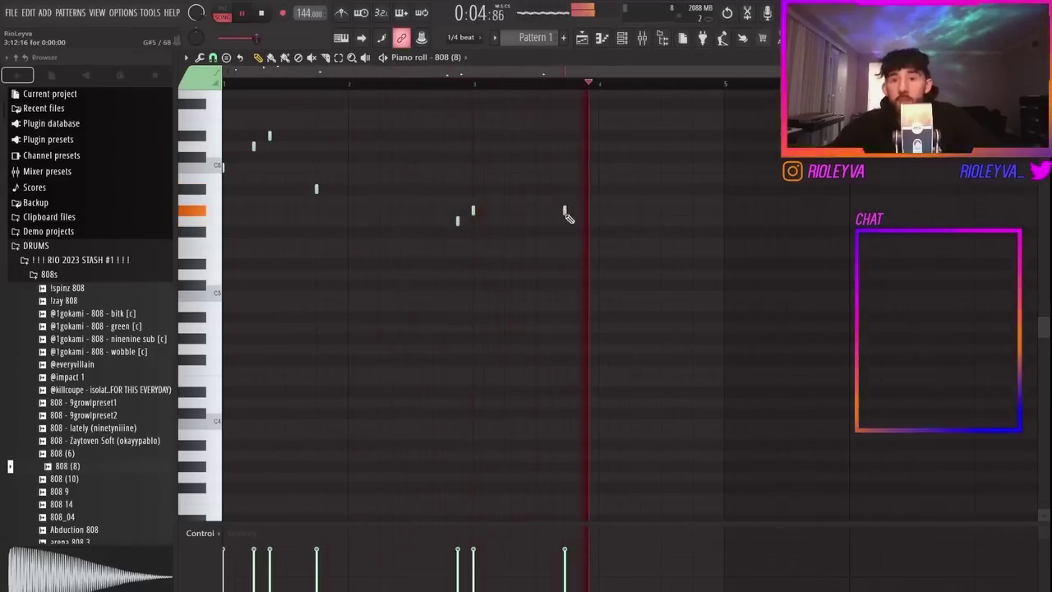
{"action": "left_click", "coordinate": [566, 211]}
{"action": "key", "text": "space"}
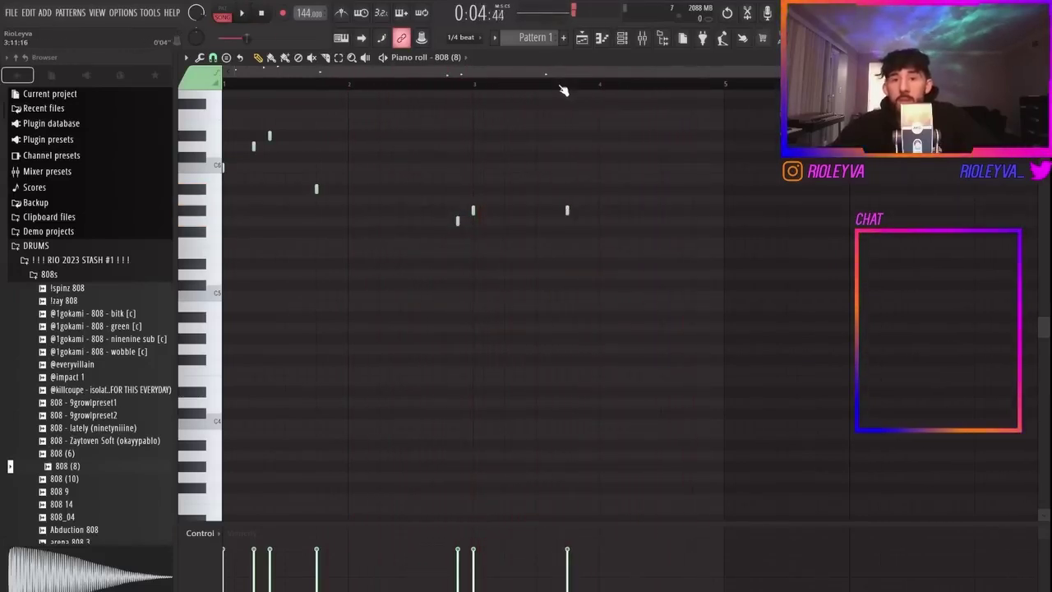
{"action": "key", "text": "space"}
{"action": "scroll", "coordinate": [664, 214], "scroll_direction": "up", "scroll_amount": 3}
{"action": "left_click", "coordinate": [673, 212]}
{"action": "left_click", "coordinate": [701, 212]}
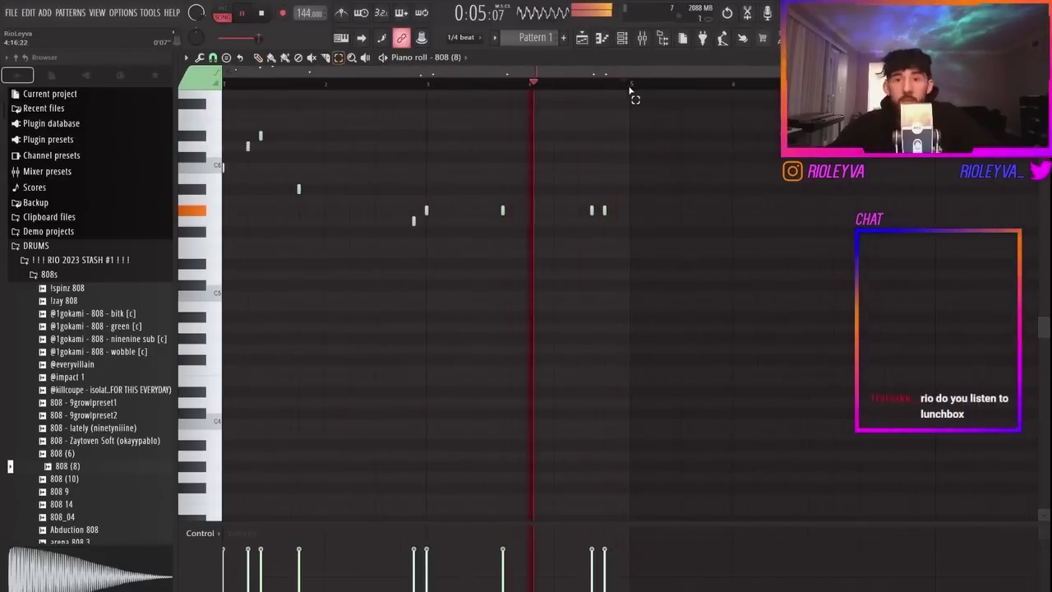
Step: Duplicate the four-bar 808 melody into bars 5 to 8
{"action": "left_click_drag", "start_coordinate": [632, 88], "coordinate": [225, 87]}
{"action": "key", "text": "ctrl+b"}
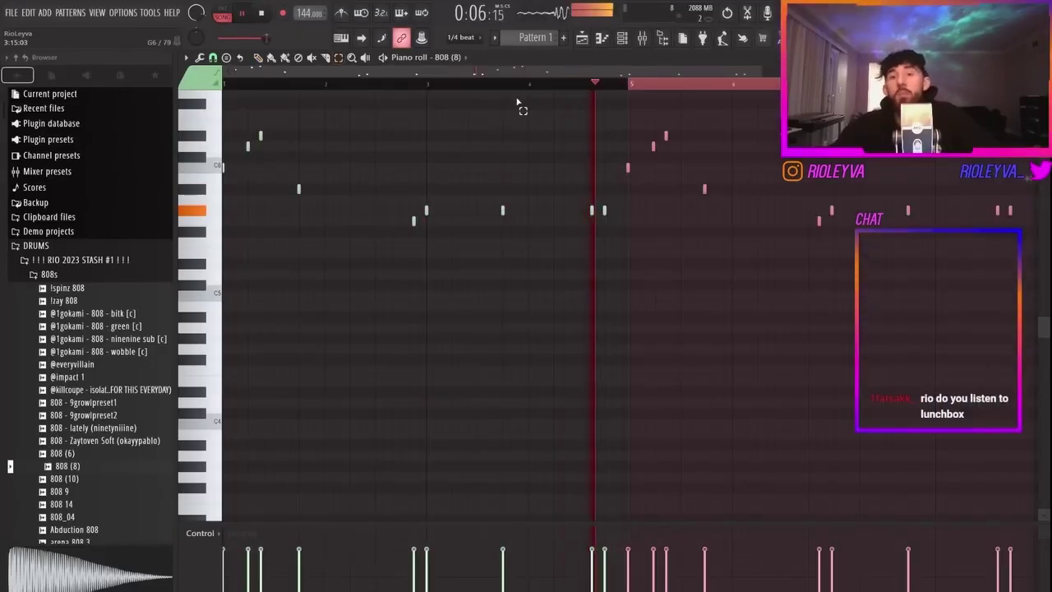
{"action": "left_click", "coordinate": [688, 83], "text": "ctrl"}
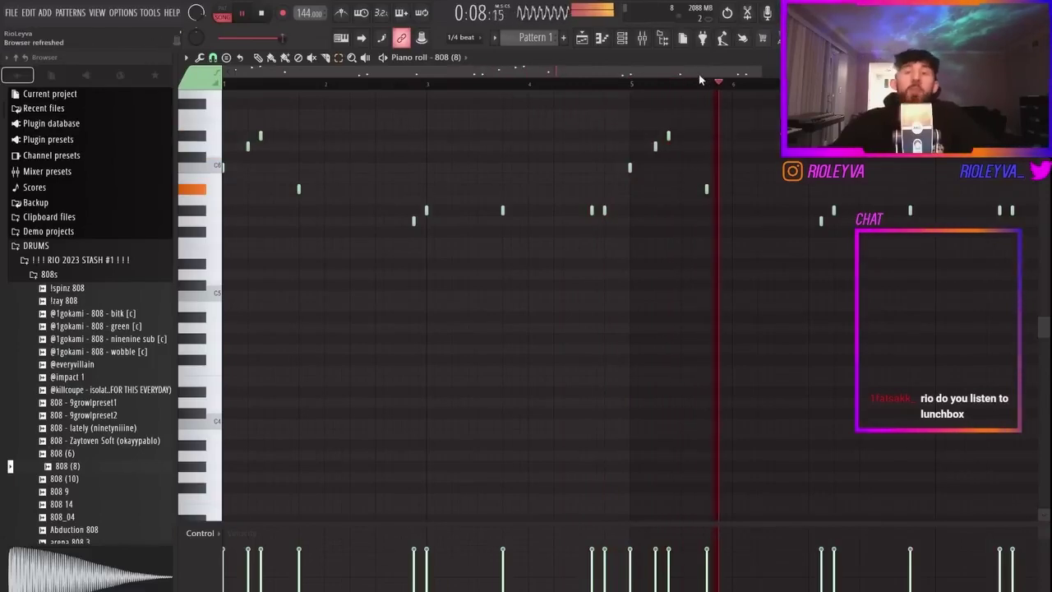
Step: Show all channels in the channel rack and load dt - spanish clap from the Claps sample folder
{"action": "key", "text": "F6"}
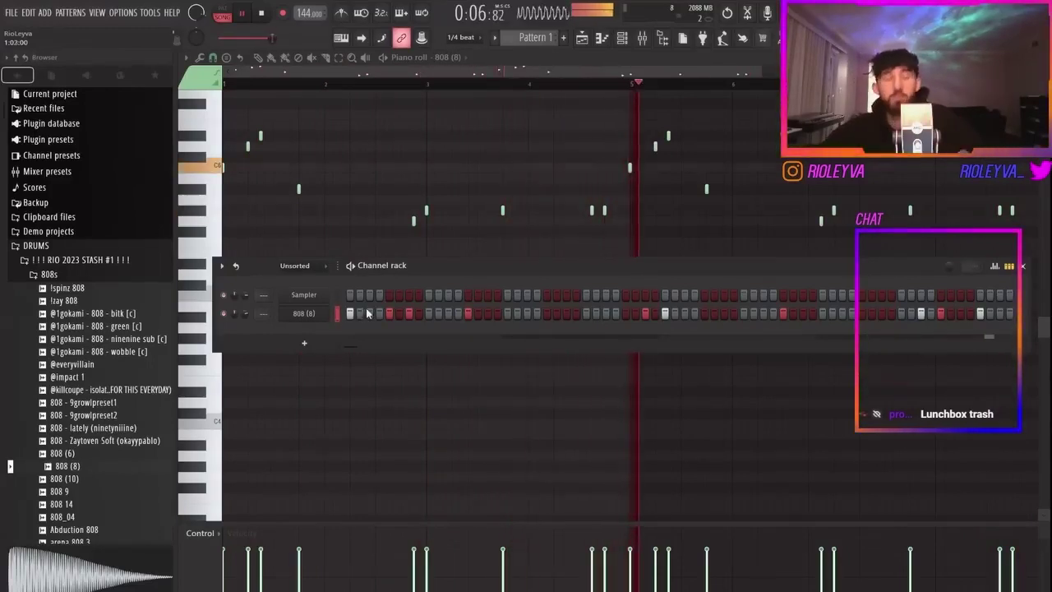
{"action": "left_click", "coordinate": [69, 276]}
{"action": "left_click", "coordinate": [69, 277]}
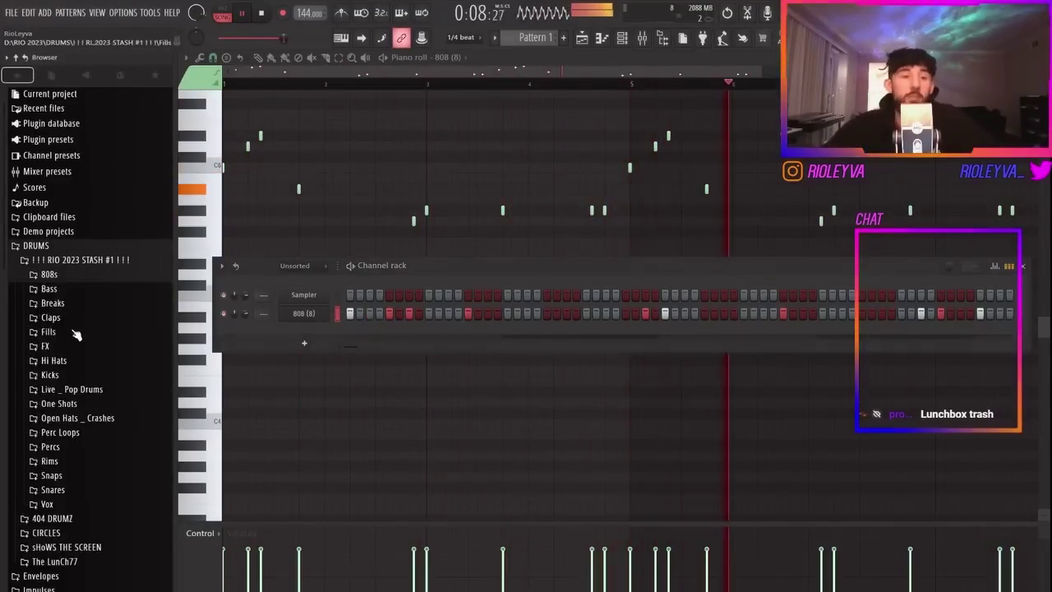
{"action": "left_click", "coordinate": [292, 266]}
{"action": "left_click", "coordinate": [299, 281]}
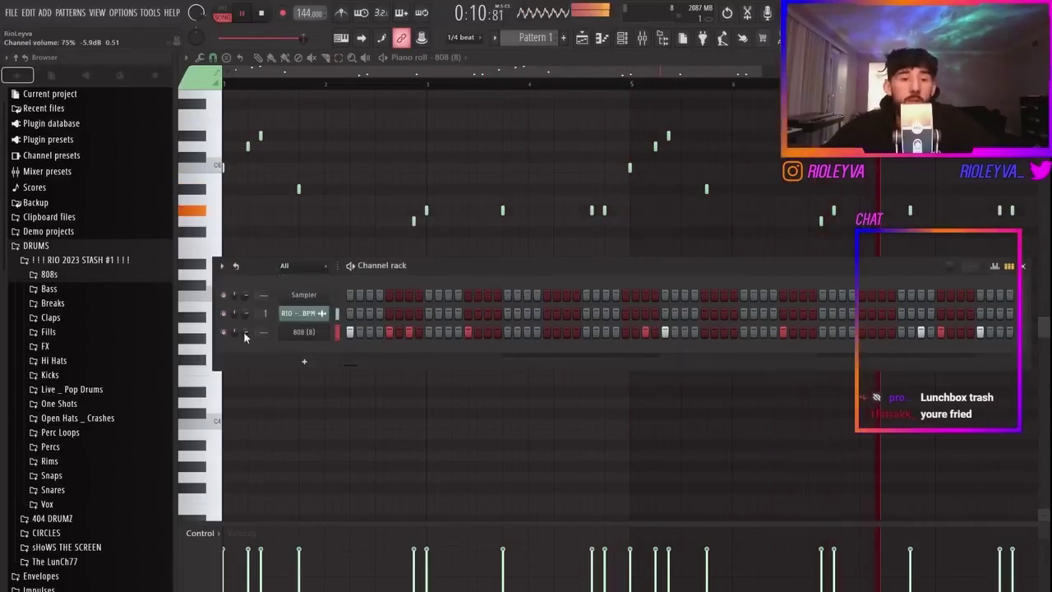
{"action": "left_click", "coordinate": [51, 317]}
{"action": "left_click", "coordinate": [74, 337]}
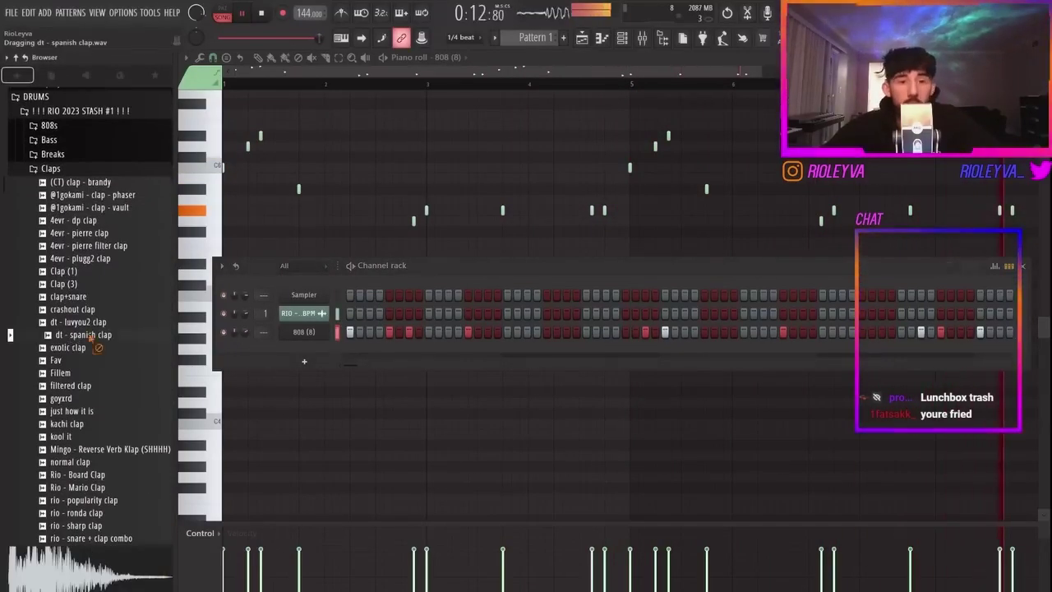
Step: Place spanish clap hits on steps 9, 29, 41 and 57 of the channel rack
{"action": "left_click_drag", "start_coordinate": [327, 352], "coordinate": [427, 351]}
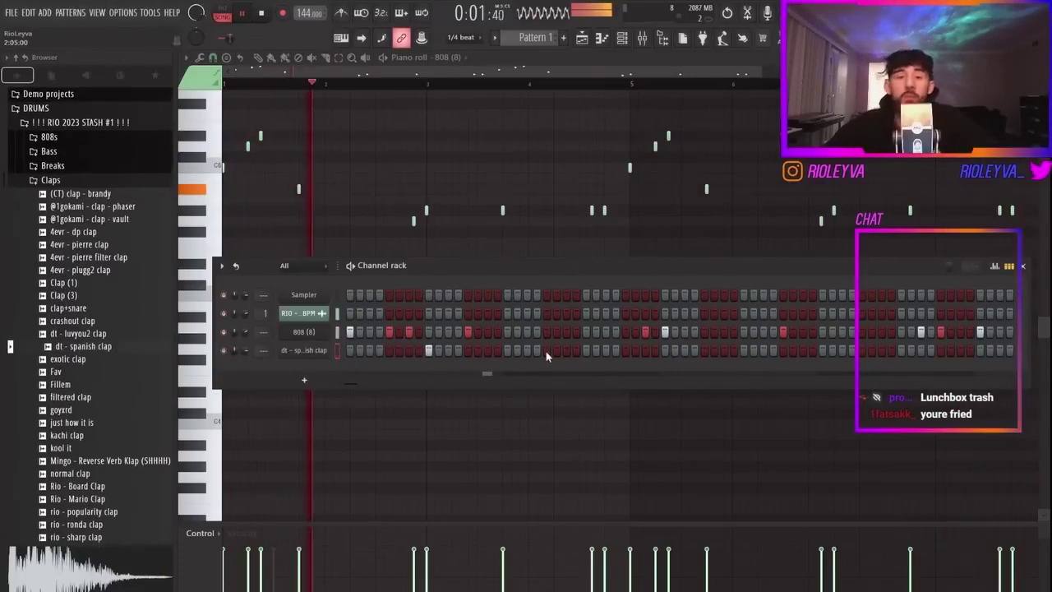
{"action": "left_click", "coordinate": [626, 350]}
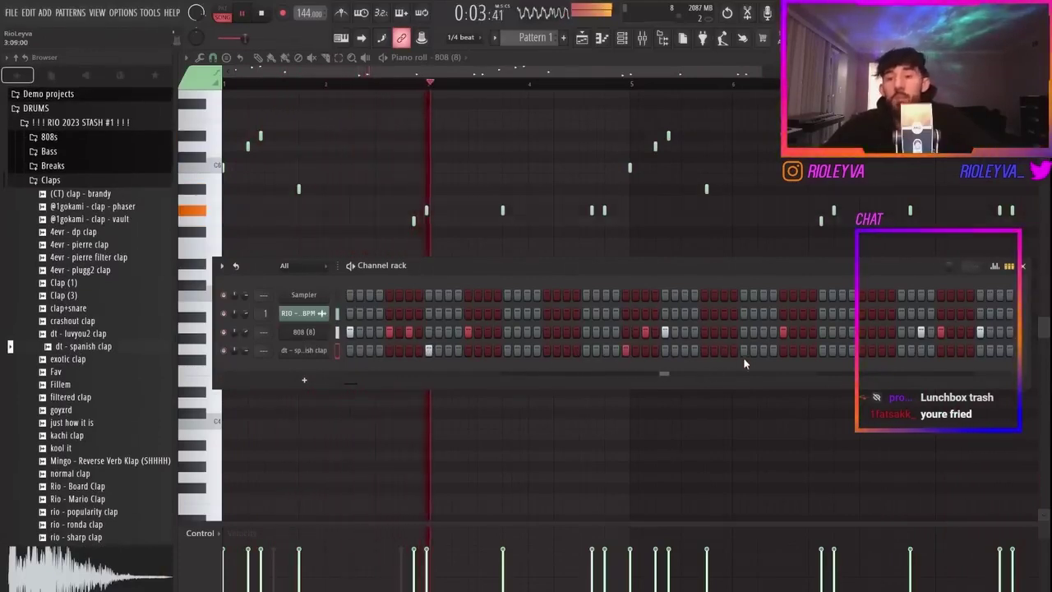
{"action": "left_click", "coordinate": [743, 350]}
{"action": "left_click", "coordinate": [901, 350]}
Step: Open the clap's piano roll and duplicate its four bars into bars 5 to 8
{"action": "right_click", "coordinate": [311, 337]}
{"action": "right_click", "coordinate": [307, 352]}
{"action": "left_click", "coordinate": [308, 352]}
{"action": "right_click", "coordinate": [309, 355]}
{"action": "left_click", "coordinate": [367, 348]}
{"action": "scroll", "coordinate": [394, 288], "scroll_direction": "down", "scroll_amount": 1}
{"action": "left_click_drag", "start_coordinate": [492, 92], "coordinate": [229, 89]}
{"action": "key", "text": "ctrl+b"}
Step: Load HH - Hit1 (okayypablo) from the Hi Hats folder into the channel rack and place hits on steps 1 and 5
{"action": "left_click", "coordinate": [623, 42]}
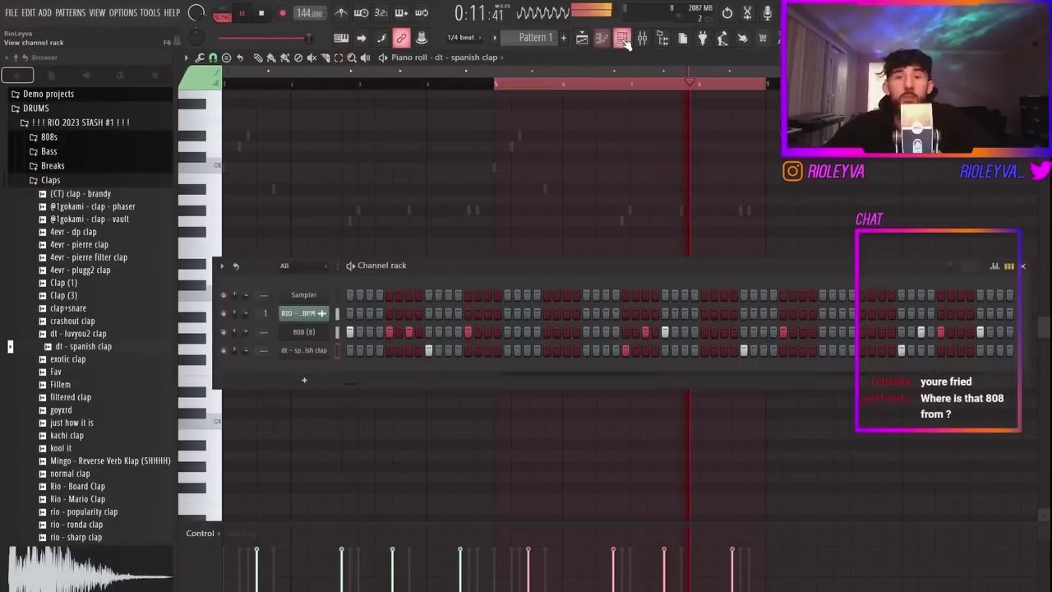
{"action": "left_click", "coordinate": [41, 181]}
{"action": "left_click", "coordinate": [53, 222]}
{"action": "left_click", "coordinate": [83, 220]}
{"action": "left_click_drag", "start_coordinate": [82, 220], "coordinate": [354, 372]}
{"action": "left_click", "coordinate": [388, 368]}
{"action": "key", "text": "space"}
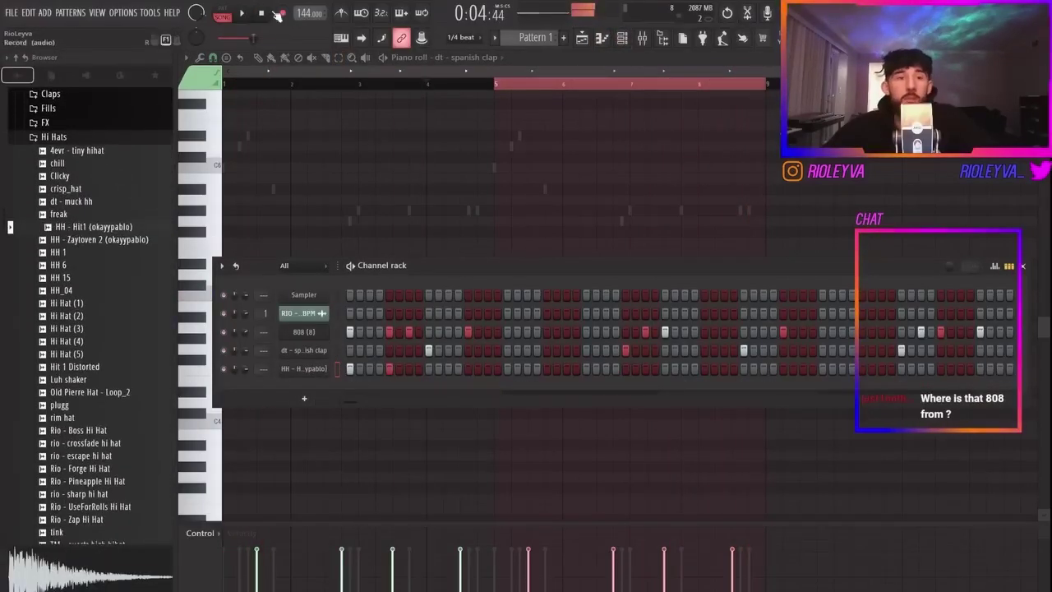
Step: Add hi-hat hits on steps 6 and 7, every second step from 9 to 21, and every second step from 25 to 33
{"action": "left_click", "coordinate": [428, 369]}
{"action": "left_click", "coordinate": [507, 370]}
{"action": "left_click", "coordinate": [547, 369]}
{"action": "key", "text": "space"}
{"action": "left_click", "coordinate": [586, 369]}
{"action": "left_click", "coordinate": [606, 370]}
{"action": "left_click", "coordinate": [646, 369]}
{"action": "left_click", "coordinate": [665, 369]}
Step: Move the clap hit on step 29 to step 25 and add hi-hat hits on steps 35 and 37 to 39
{"action": "right_click", "coordinate": [626, 351]}
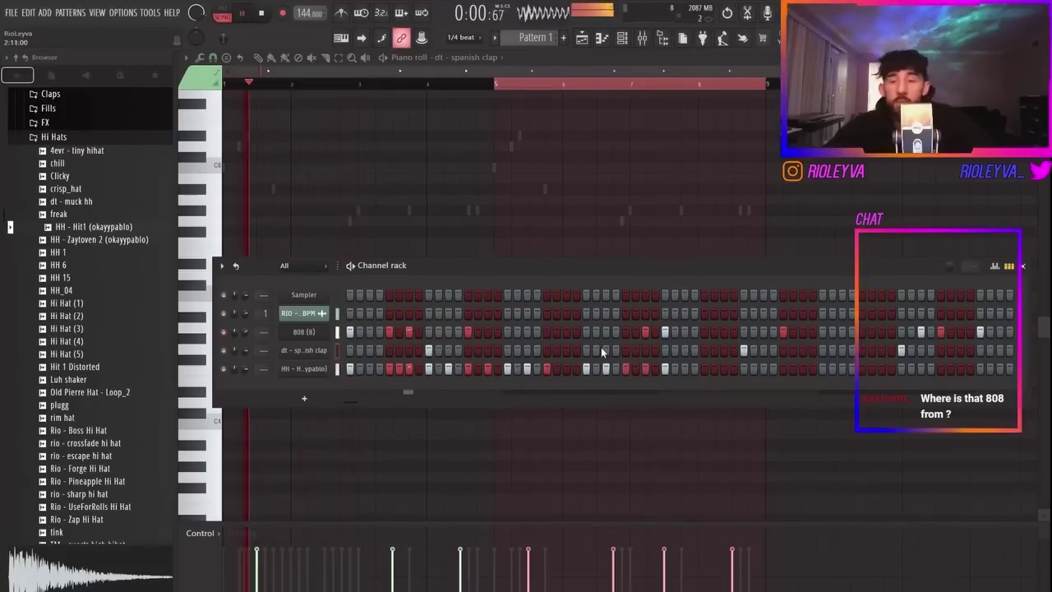
{"action": "left_click", "coordinate": [585, 351]}
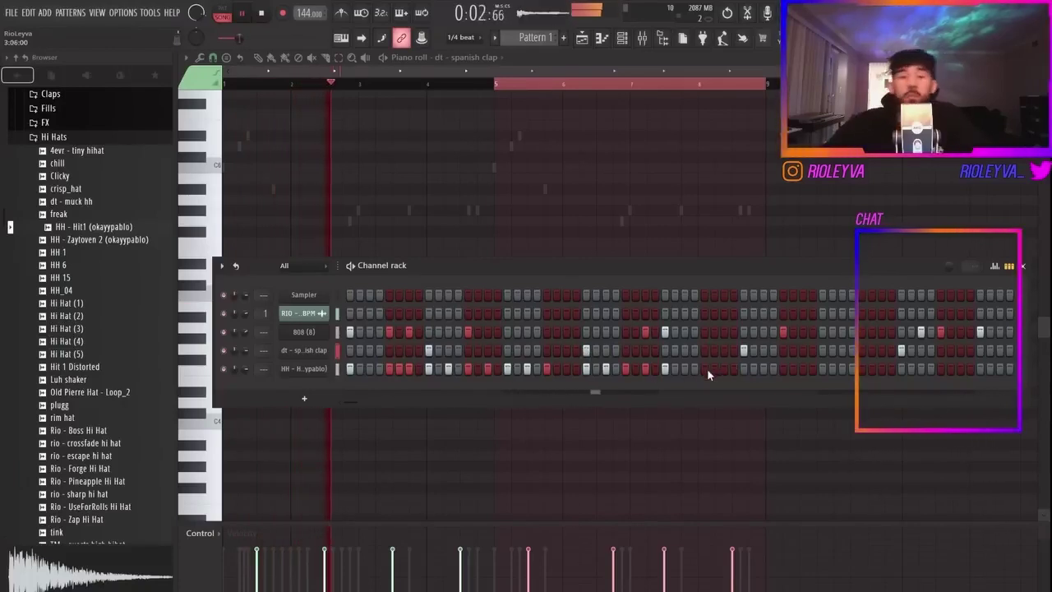
{"action": "left_click", "coordinate": [705, 370]}
{"action": "left_click", "coordinate": [725, 370]}
{"action": "left_click", "coordinate": [714, 370]}
{"action": "left_click", "coordinate": [686, 371]}
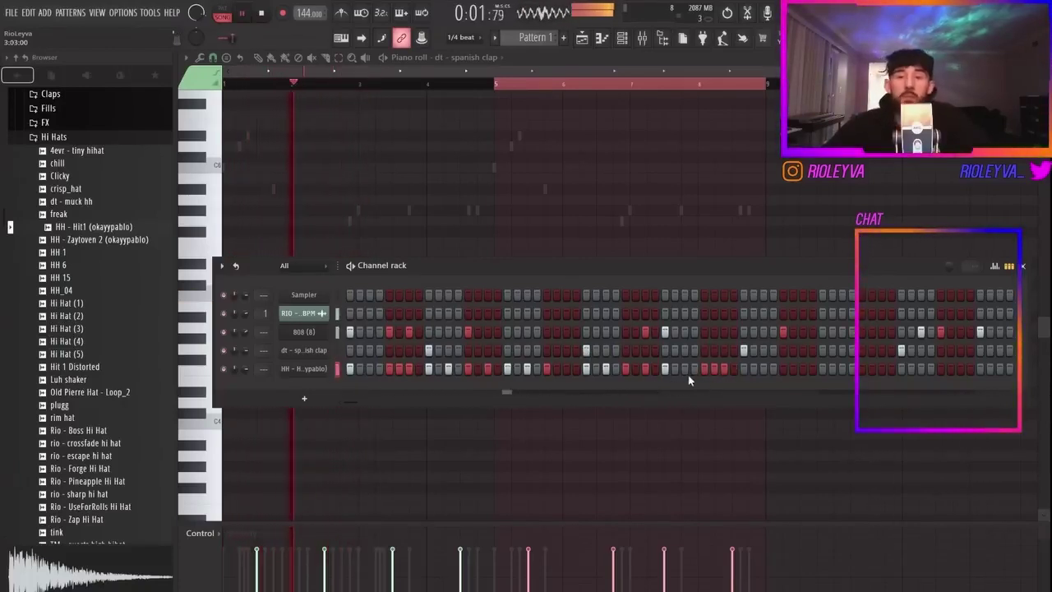
Step: Add hi-hat hits on steps 41, 43, 45 to 47, 49 to 51, 53, and every second step from 57 to 63
{"action": "left_click", "coordinate": [744, 369]}
{"action": "left_click", "coordinate": [754, 369]}
{"action": "left_click", "coordinate": [764, 369]}
{"action": "left_click_drag", "start_coordinate": [823, 370], "coordinate": [844, 370]}
{"action": "left_click", "coordinate": [863, 369]}
{"action": "left_click", "coordinate": [903, 370]}
{"action": "left_click_drag", "start_coordinate": [921, 370], "coordinate": [932, 370]}
{"action": "left_click", "coordinate": [951, 369]}
{"action": "right_click", "coordinate": [951, 370]}
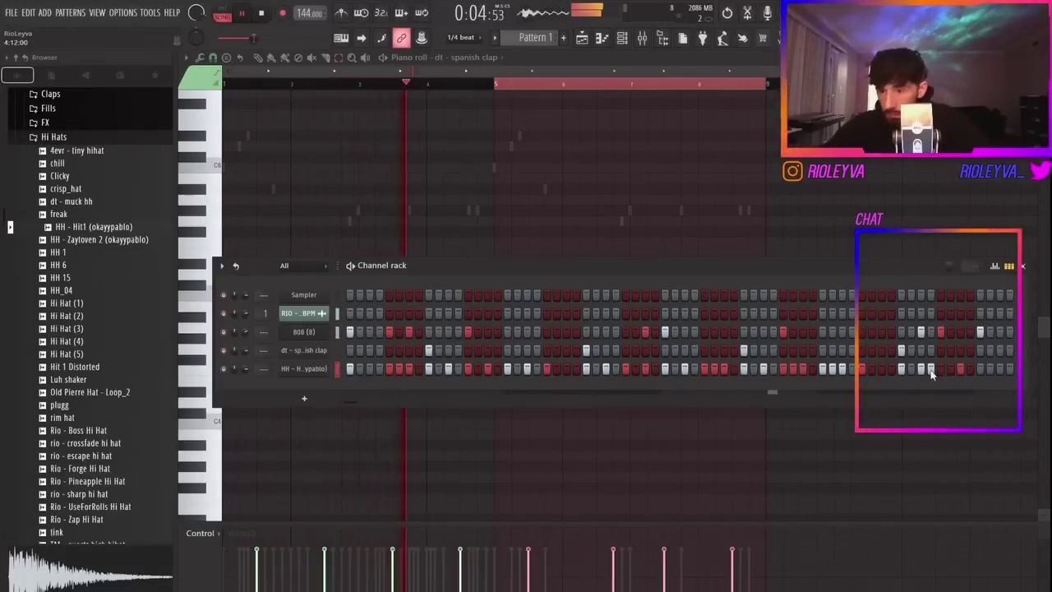
Step: Open the hi-hat's piano roll and duplicate its four bars into bars 5 to 8
{"action": "right_click", "coordinate": [324, 369]}
{"action": "left_click", "coordinate": [354, 367]}
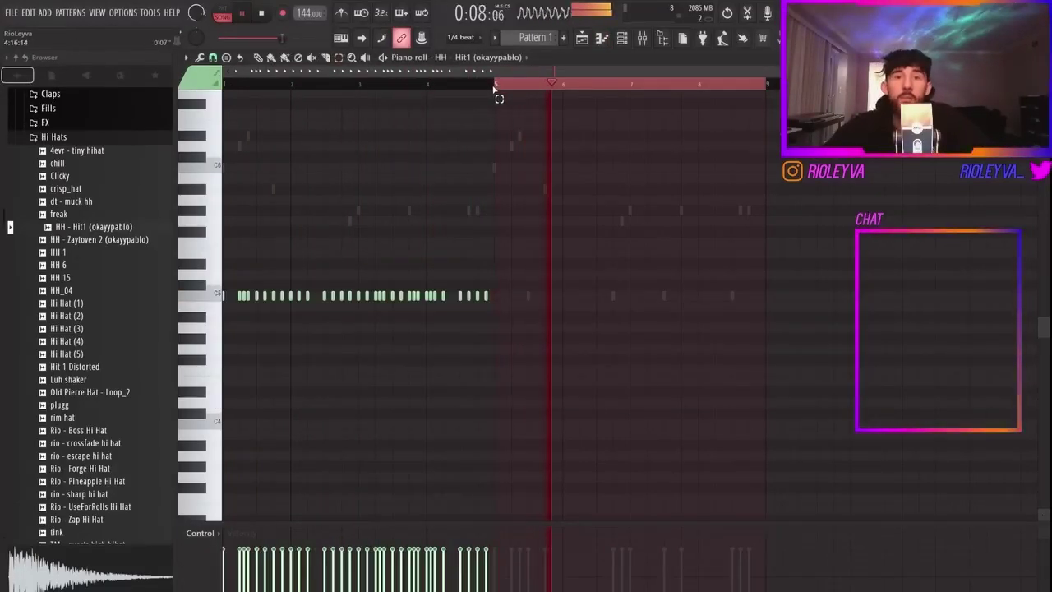
{"action": "key", "text": "ctrl+v"}
Step: Replace the spanish clap channel's sample with crashout clap from the Claps folder
{"action": "key", "text": "F6"}
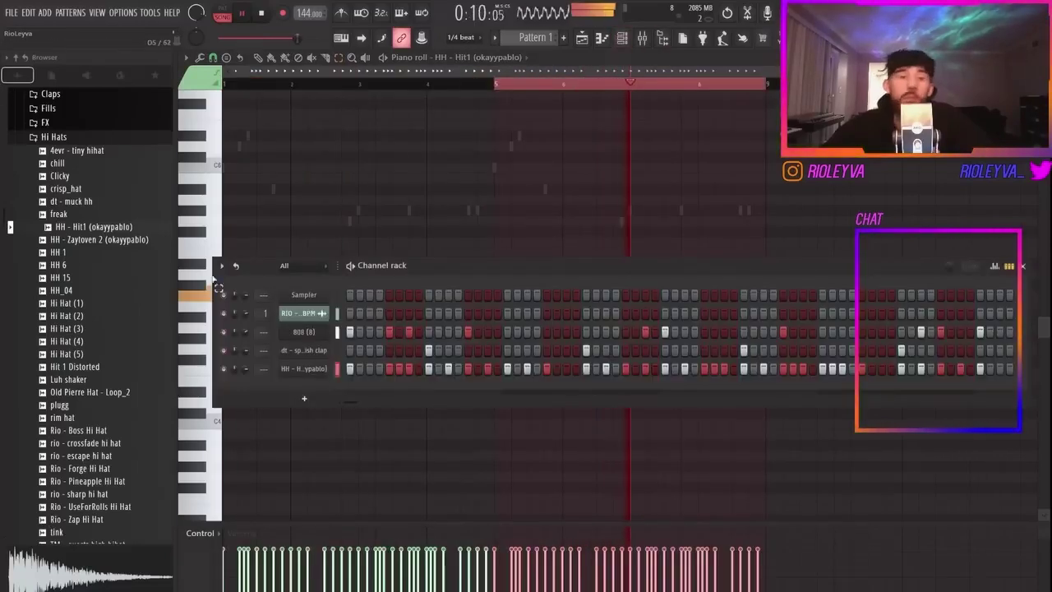
{"action": "scroll", "coordinate": [75, 284], "scroll_direction": "up", "scroll_amount": 4}
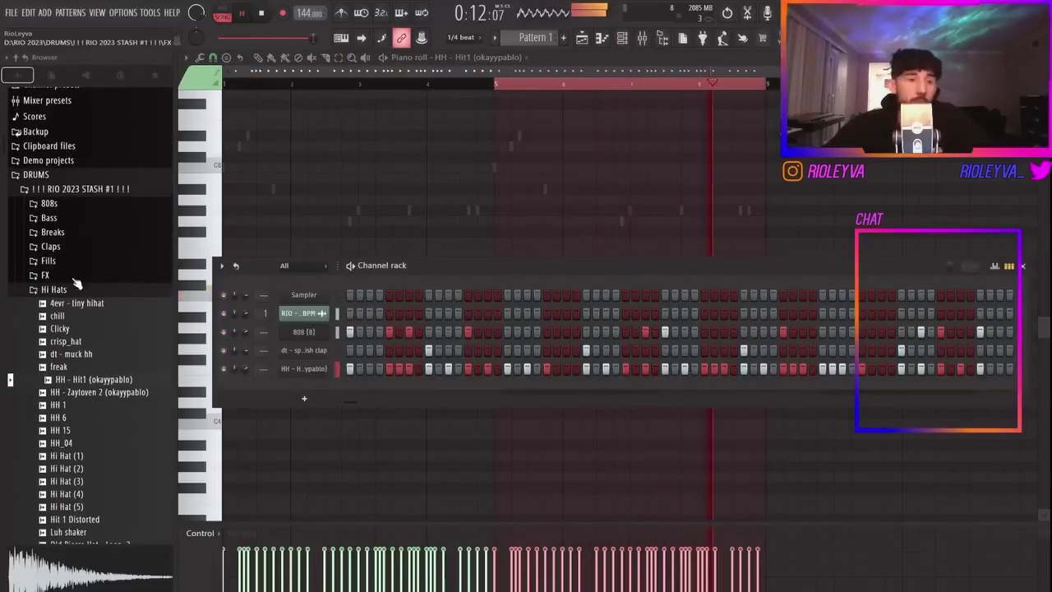
{"action": "left_click", "coordinate": [50, 246]}
{"action": "mouse_move", "coordinate": [73, 297]}
{"action": "left_mouse_down"}
{"action": "mouse_move", "coordinate": [128, 340]}
{"action": "mouse_move", "coordinate": [78, 314]}
{"action": "left_mouse_up"}
{"action": "left_click", "coordinate": [73, 311]}
{"action": "left_click_drag", "start_coordinate": [294, 330], "coordinate": [296, 345]}
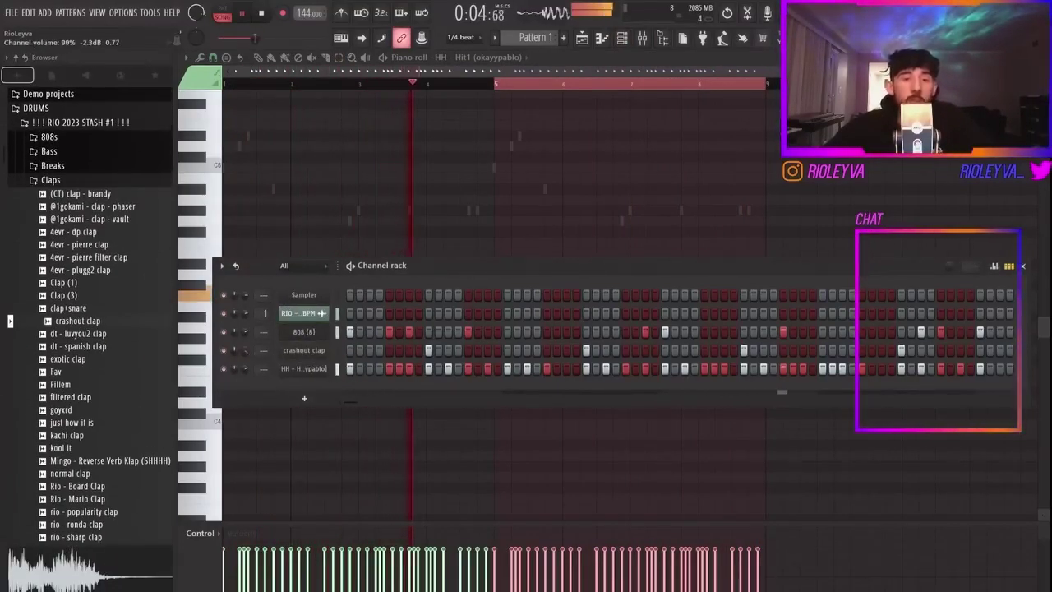
Step: Place a copy of the Radius vocal clip at bar 1 of playlist Track 3 and make it unique
{"action": "left_click", "coordinate": [314, 316]}
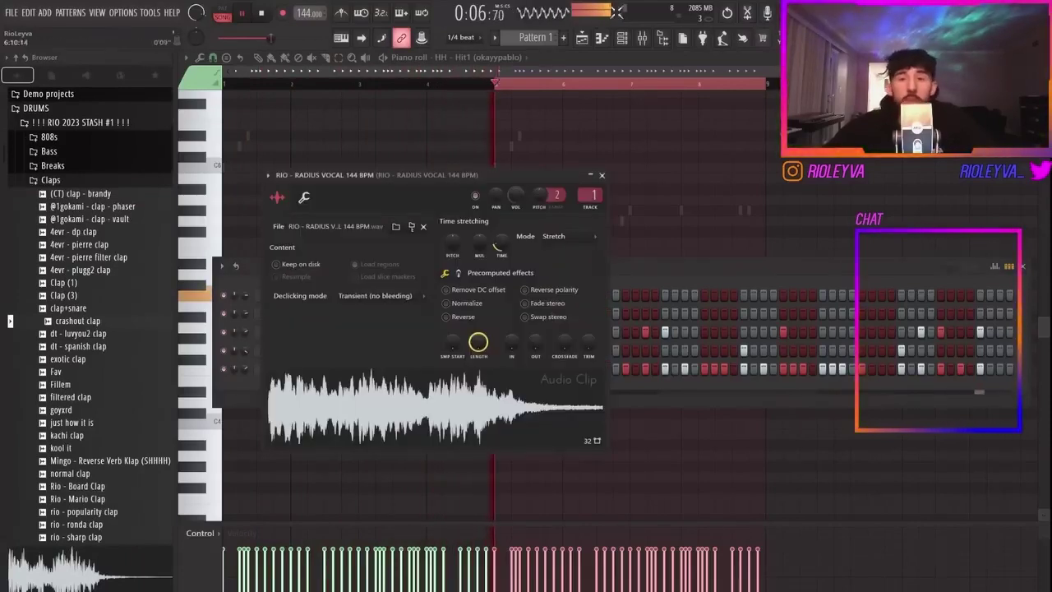
{"action": "left_click", "coordinate": [584, 39]}
{"action": "left_click", "coordinate": [422, 157]}
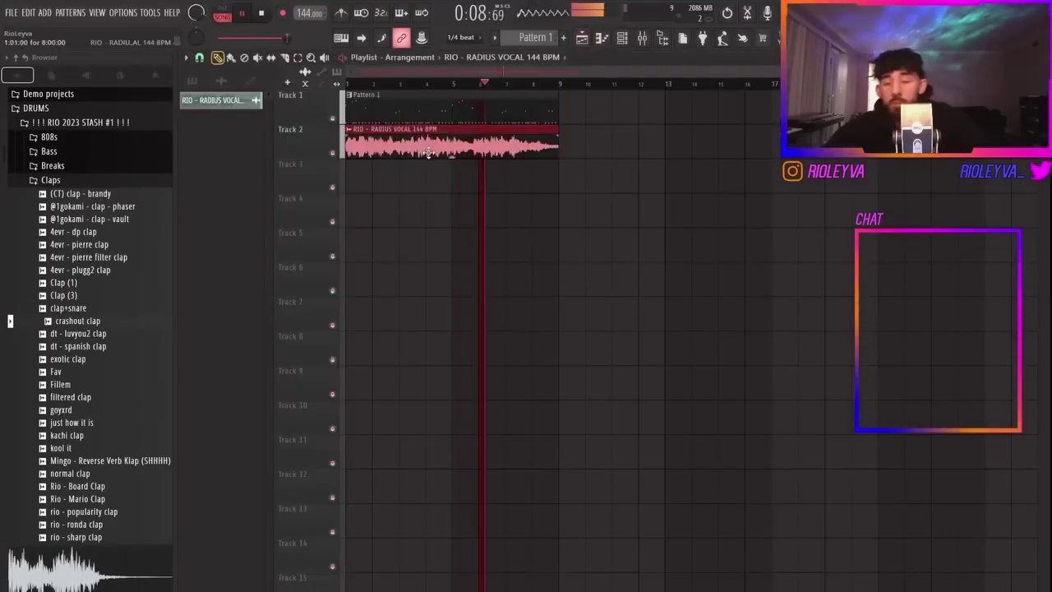
{"action": "left_click", "coordinate": [405, 171]}
{"action": "left_click", "coordinate": [355, 173]}
{"action": "key", "text": "space"}
{"action": "key", "text": "space"}
{"action": "right_click", "coordinate": [355, 173]}
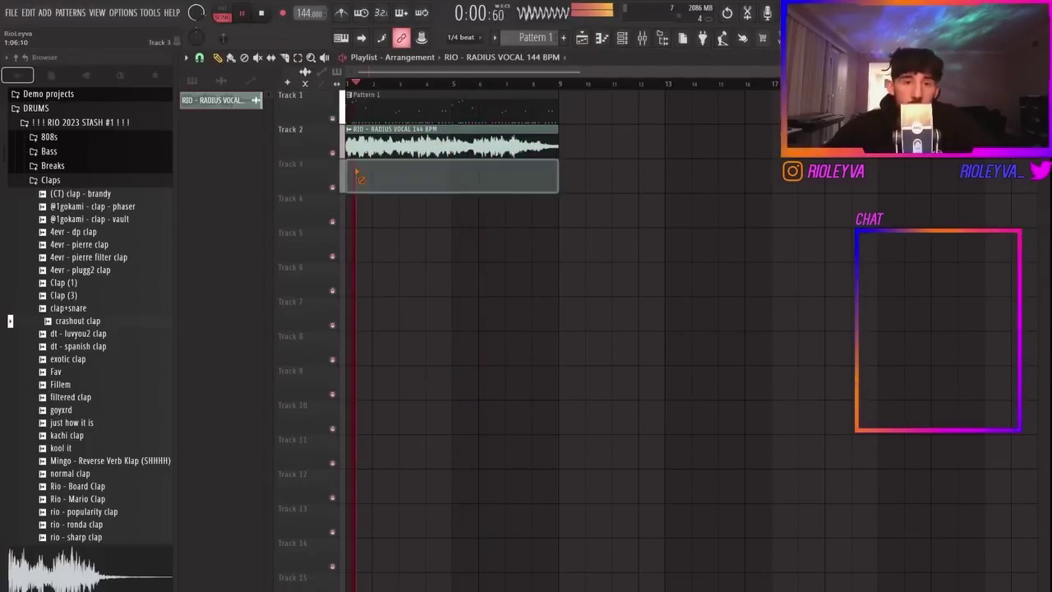
{"action": "left_click", "coordinate": [356, 173]}
{"action": "left_click", "coordinate": [349, 164]}
{"action": "left_click", "coordinate": [399, 243]}
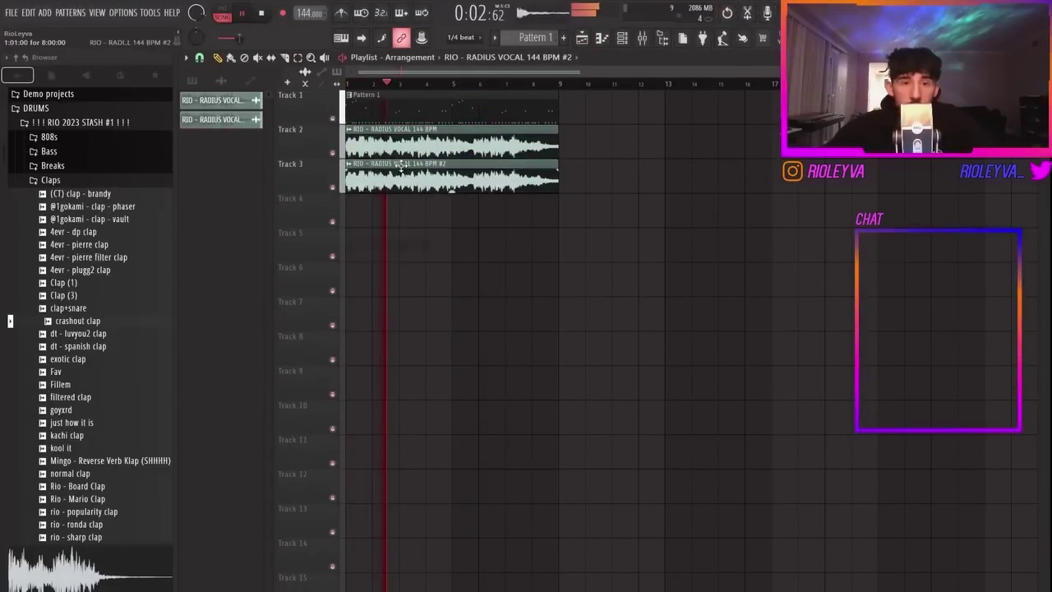
Step: Reverse the Radius vocal copy on Track 3 in its sample settings and play it back
{"action": "double_click", "coordinate": [452, 186]}
{"action": "key", "text": "space"}
{"action": "left_click", "coordinate": [383, 254]}
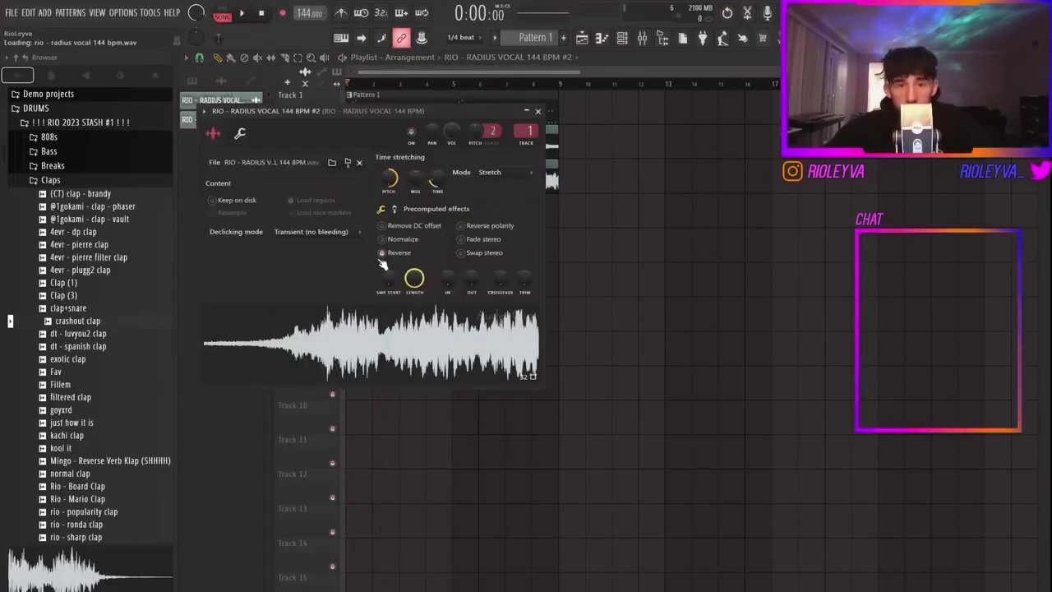
{"action": "key", "text": "space"}
Step: Route the reversed vocal to mixer Insert 4 and lower its volume to about 75%
{"action": "left_click", "coordinate": [644, 39]}
{"action": "key", "text": "space"}
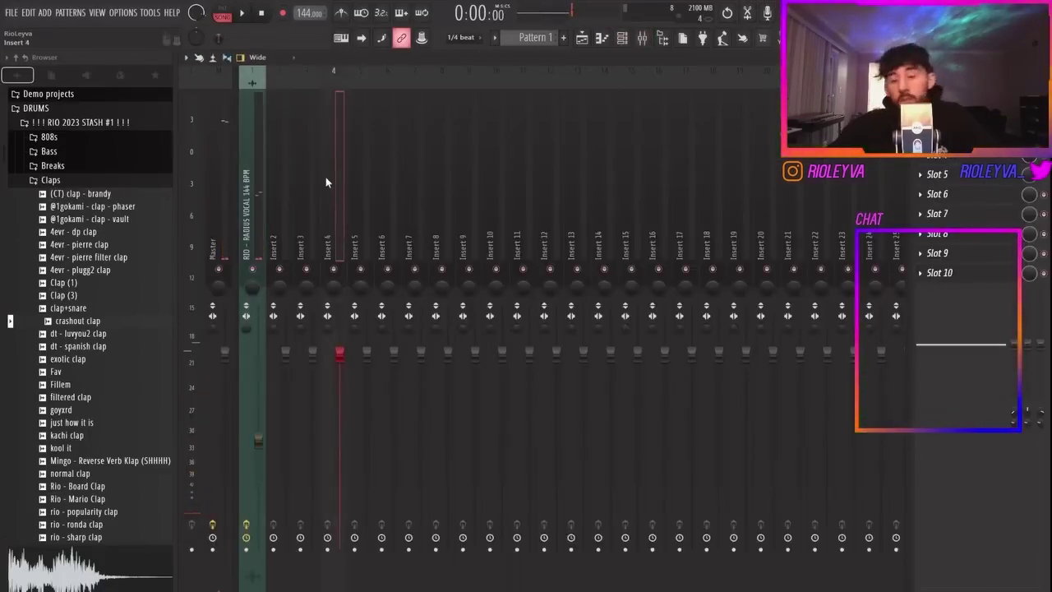
{"action": "key", "text": "ctrl+l"}
{"action": "key", "text": "space"}
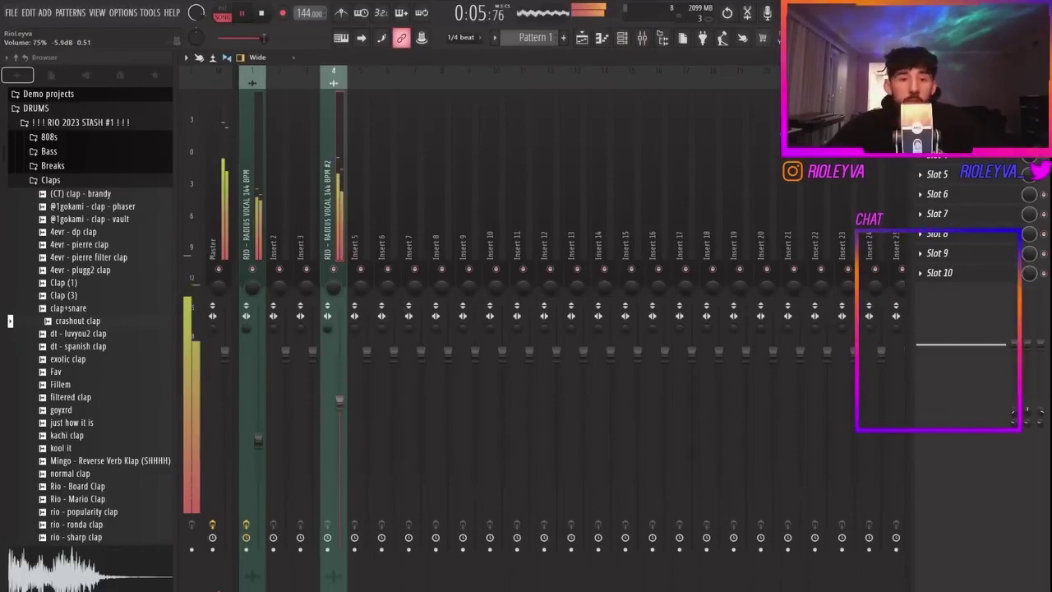
{"action": "left_click", "coordinate": [582, 39]}
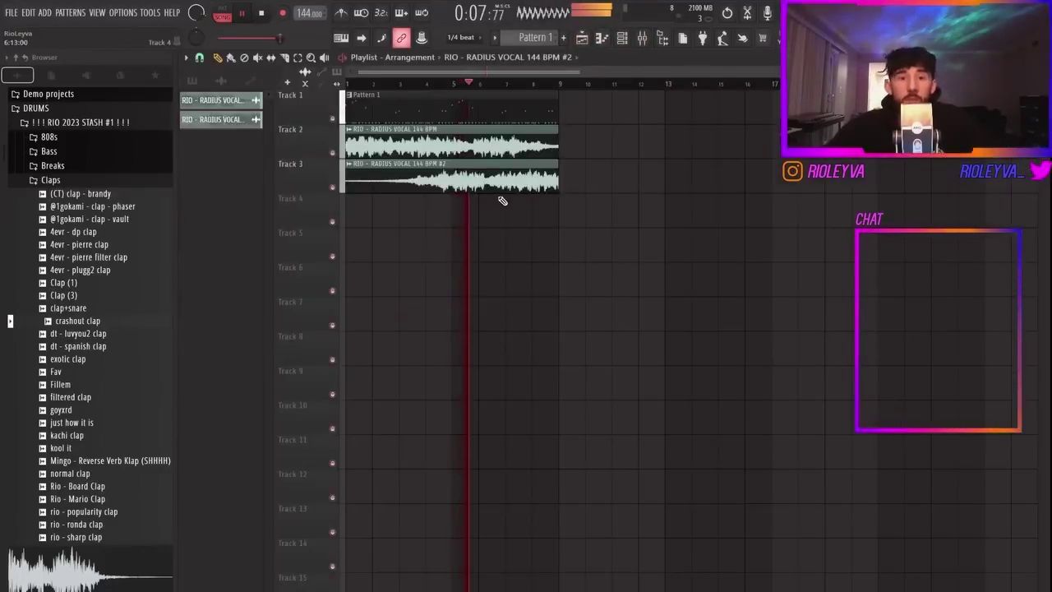
Step: Add Fruity Parametric EQ 2 to slot 3 of the reversed vocal's mixer insert and pull its low and high cutoffs inward
{"action": "left_click", "coordinate": [643, 39]}
{"action": "left_click", "coordinate": [918, 136]}
{"action": "mouse_move", "coordinate": [926, 148]}
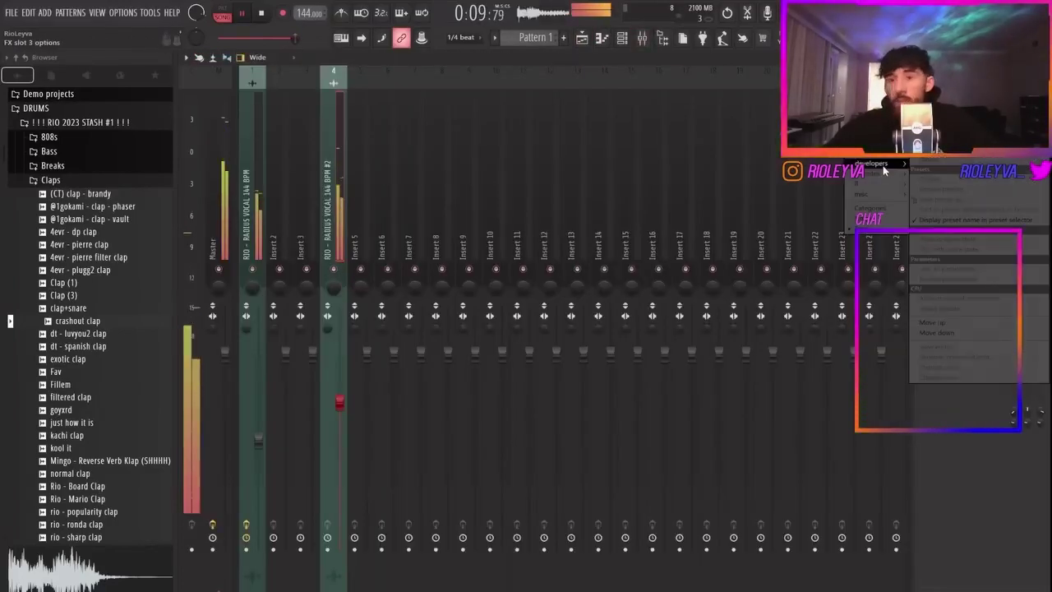
{"action": "mouse_move", "coordinate": [883, 165]}
{"action": "left_click", "coordinate": [790, 215]}
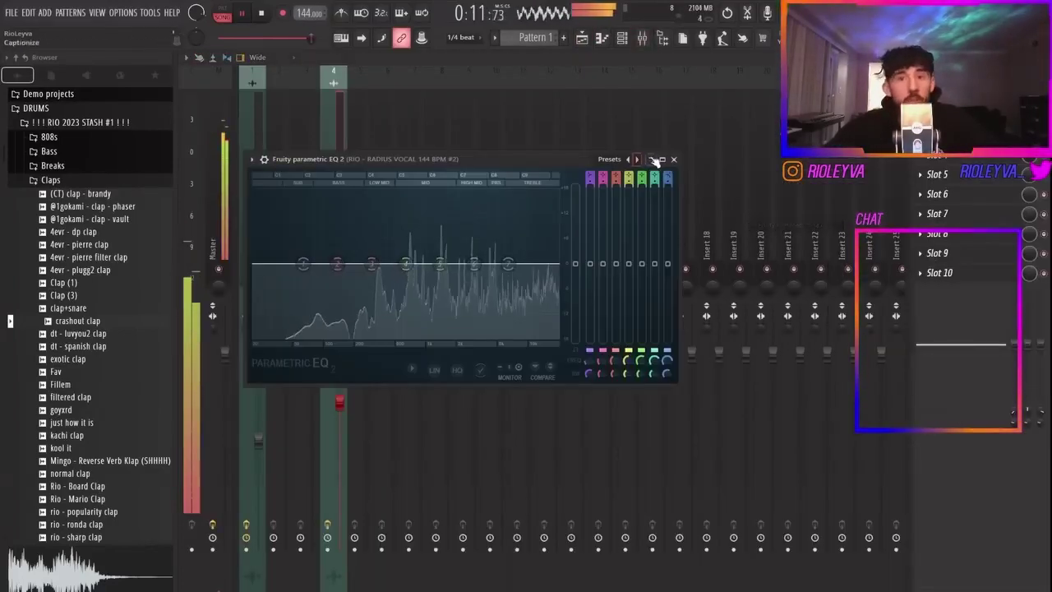
{"action": "left_click", "coordinate": [637, 158]}
{"action": "left_click_drag", "start_coordinate": [557, 265], "coordinate": [507, 269]}
{"action": "left_click_drag", "start_coordinate": [258, 266], "coordinate": [320, 267]}
{"action": "left_click", "coordinate": [674, 159]}
{"action": "left_click", "coordinate": [919, 156]}
{"action": "mouse_move", "coordinate": [927, 169]}
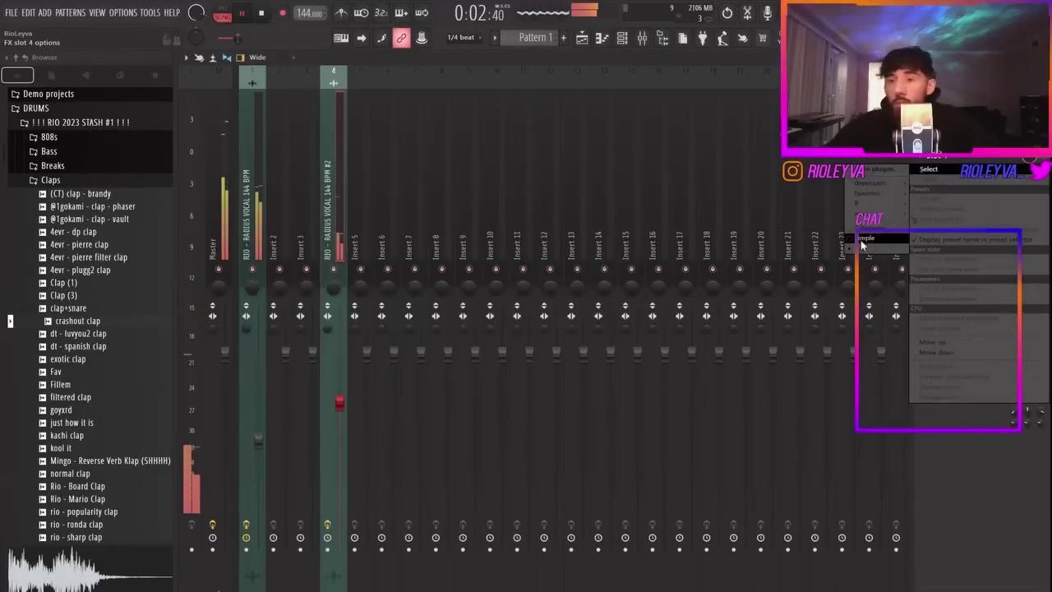
{"action": "mouse_move", "coordinate": [877, 194]}
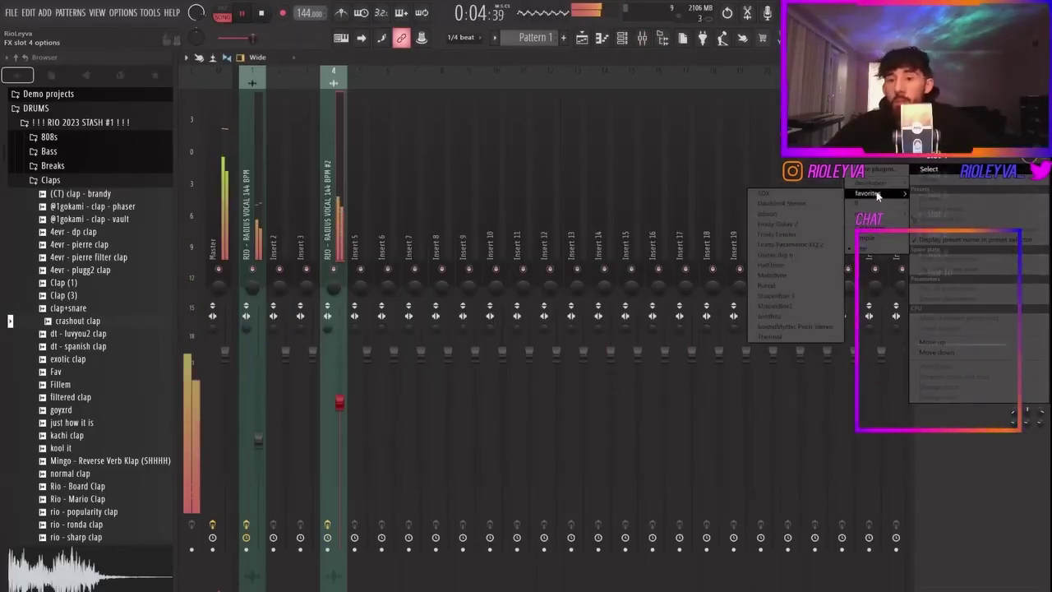
Step: Open the reversed vocal's sample settings from Track 3 and show all channels in the channel rack
{"action": "left_click", "coordinate": [588, 43]}
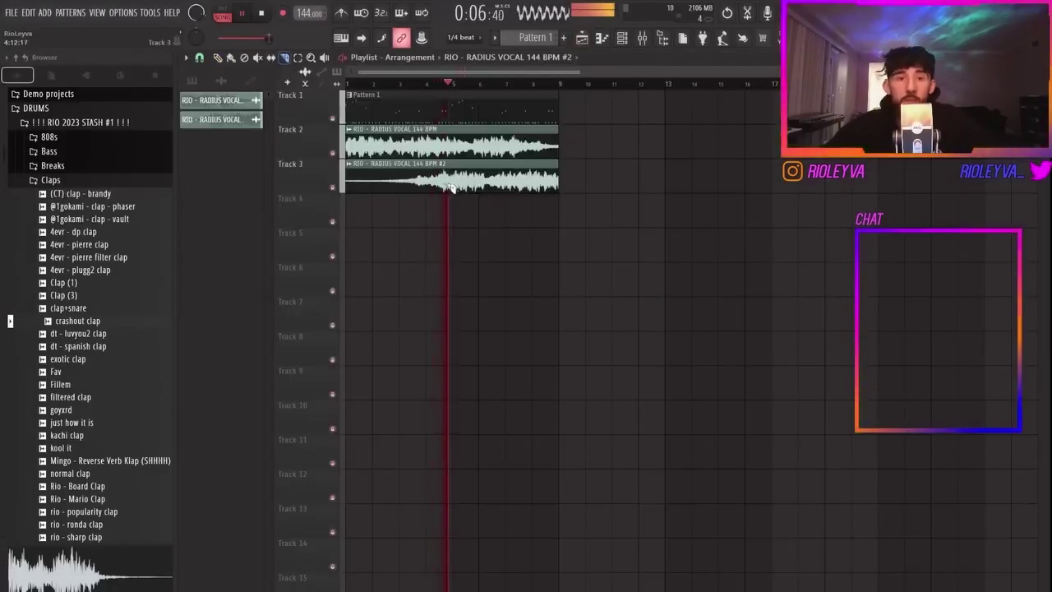
{"action": "double_click", "coordinate": [493, 182]}
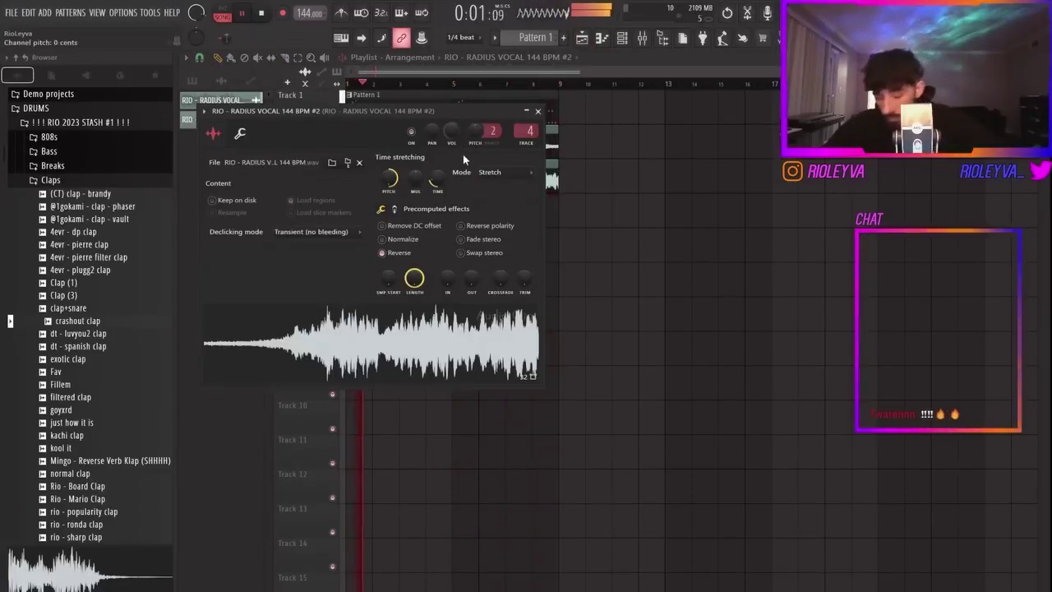
{"action": "key", "text": "F6"}
{"action": "left_click", "coordinate": [292, 267]}
{"action": "left_click", "coordinate": [323, 294]}
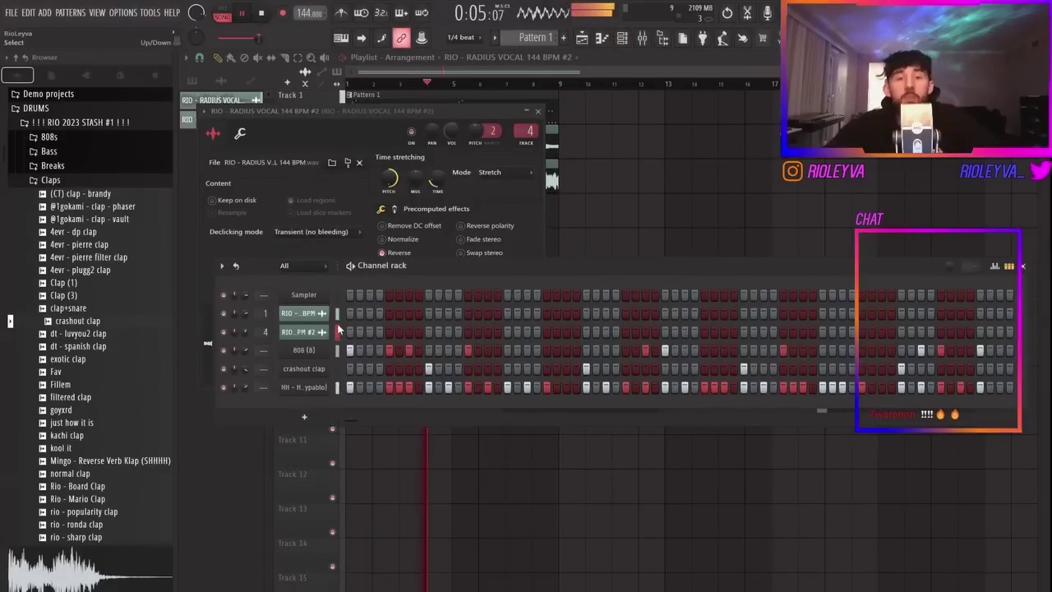
Step: Audition phrase samples from the Pedal Magic Vol. 1 kit, including DOORS PHRASE and DRAKE PHRASE
{"action": "scroll", "coordinate": [83, 226], "scroll_direction": "up", "scroll_amount": 3}
{"action": "left_click", "coordinate": [75, 262]}
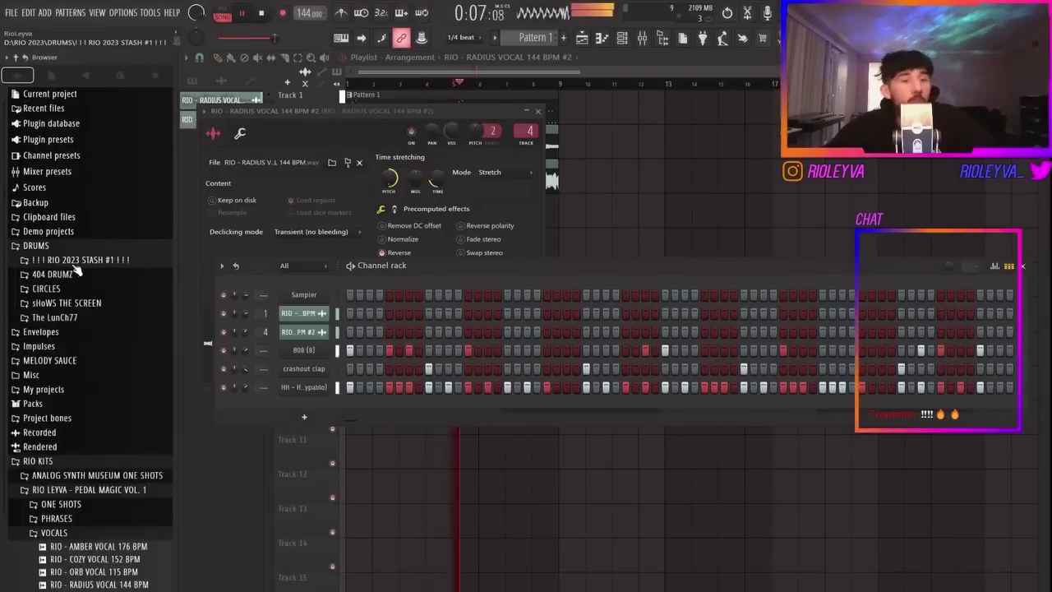
{"action": "scroll", "coordinate": [85, 346], "scroll_direction": "down", "scroll_amount": 2}
{"action": "left_click", "coordinate": [85, 439]}
{"action": "scroll", "coordinate": [109, 440], "scroll_direction": "down", "scroll_amount": 5}
{"action": "left_click", "coordinate": [516, 65]}
{"action": "key", "text": "space"}
{"action": "left_click", "coordinate": [84, 418]}
{"action": "key", "text": "space"}
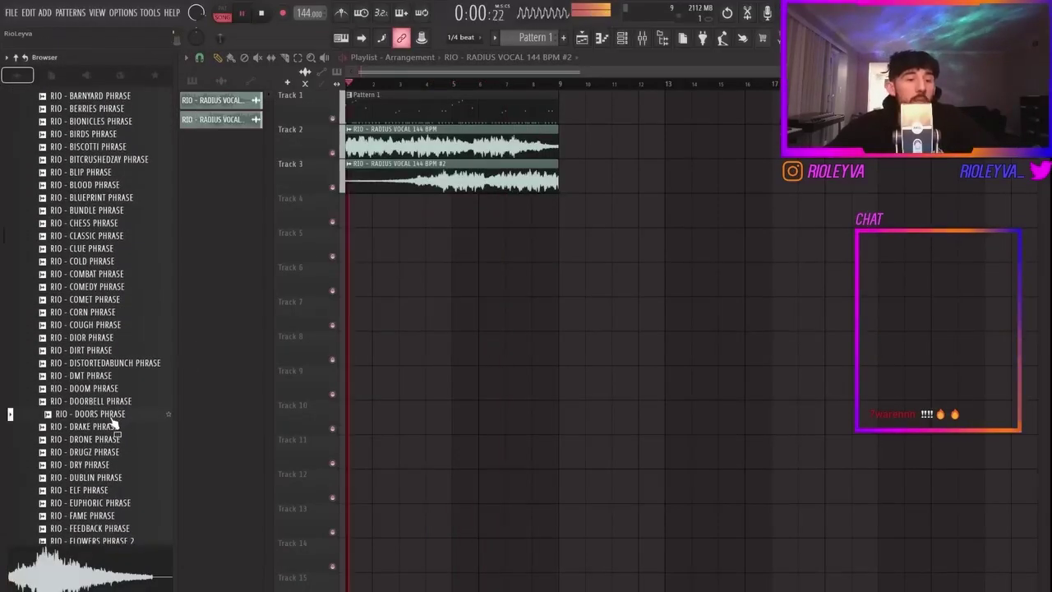
{"action": "left_click", "coordinate": [92, 427]}
{"action": "key", "text": "space"}
Step: Place the RIO - DRAKE PHRASE sample on playlist Track 5 at bar 2 and play it with the beat
{"action": "left_click_drag", "start_coordinate": [87, 428], "coordinate": [374, 238]}
{"action": "left_click", "coordinate": [378, 305]}
{"action": "right_click", "coordinate": [379, 305]}
{"action": "scroll", "coordinate": [312, 210], "scroll_direction": "up", "scroll_amount": 4}
{"action": "key", "text": "space"}
{"action": "key", "text": "space"}
{"action": "key", "text": "space"}
Step: Set the playlist's grid snapping to 1/2 step
{"action": "left_click", "coordinate": [186, 58]}
{"action": "left_click", "coordinate": [199, 58]}
{"action": "left_click", "coordinate": [213, 72]}
{"action": "left_click", "coordinate": [200, 58]}
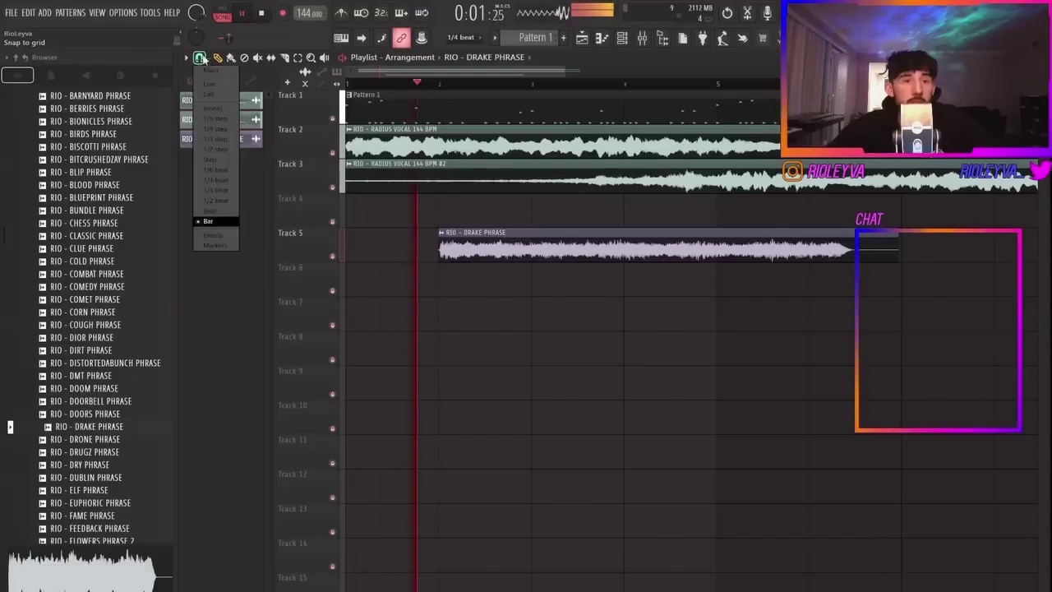
{"action": "left_click", "coordinate": [211, 153]}
Step: Play the arrangement and move the Drake Phrase clip to the start of bar 1 on Track 4
{"action": "key", "text": "space"}
{"action": "key", "text": "space"}
{"action": "scroll", "coordinate": [362, 212], "scroll_direction": "up", "scroll_amount": 4}
{"action": "key", "text": "space"}
{"action": "key", "text": "space"}
{"action": "key", "text": "space"}
{"action": "left_click_drag", "start_coordinate": [698, 245], "coordinate": [380, 220]}
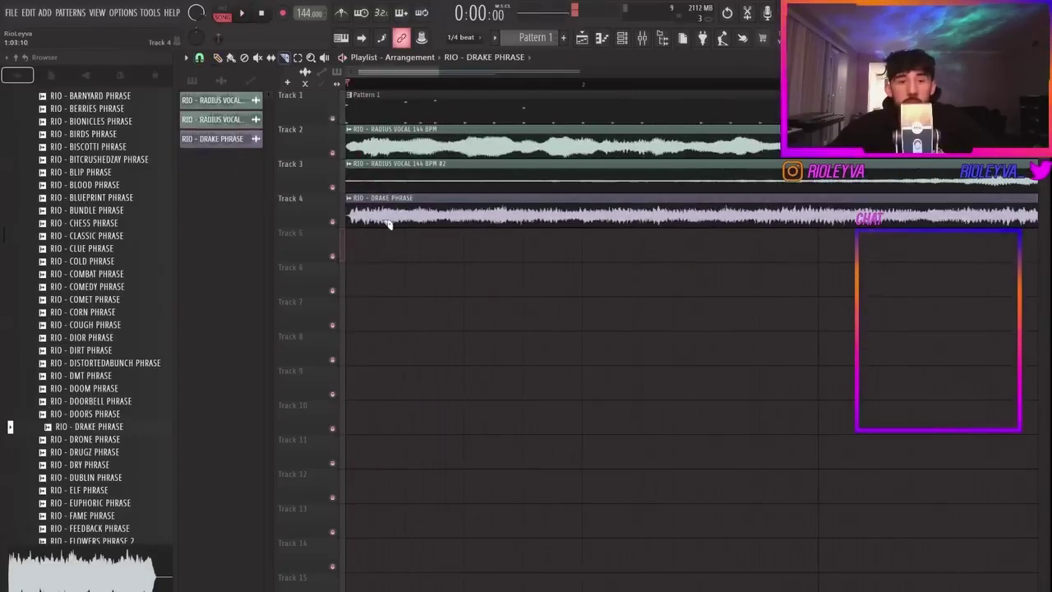
Step: Cut away the first beat of the Drake Phrase clip on Track 4 and play it back
{"action": "right_click", "coordinate": [404, 219]}
{"action": "key", "text": "space"}
{"action": "key", "text": "space"}
{"action": "key", "text": "space"}
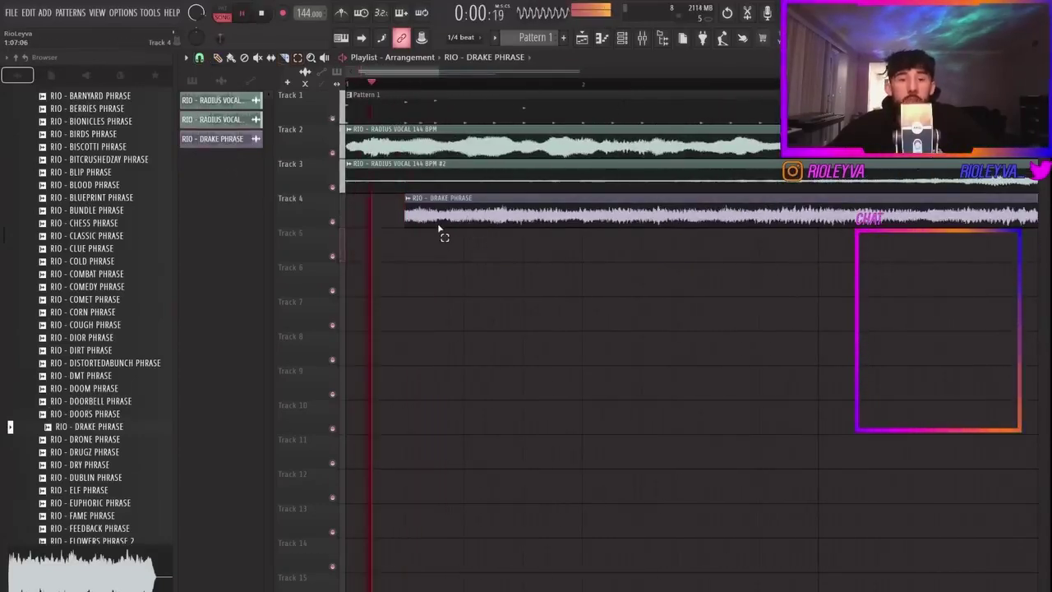
{"action": "key", "text": "space"}
{"action": "key", "text": "space"}
Step: Slice off a half-beat Drake Phrase chunk at beat 2 of bar 1 and delete the half beat following it
{"action": "key", "text": "c"}
{"action": "key", "text": "space"}
{"action": "key", "text": "space"}
{"action": "left_click_drag", "start_coordinate": [439, 220], "coordinate": [469, 233]}
{"action": "key", "text": "e"}
{"action": "left_click", "coordinate": [453, 218]}
{"action": "key", "text": "Delete"}
{"action": "key", "text": "space"}
{"action": "key", "text": "space"}
{"action": "left_click", "coordinate": [494, 222]}
{"action": "key", "text": "space"}
{"action": "key", "text": "space"}
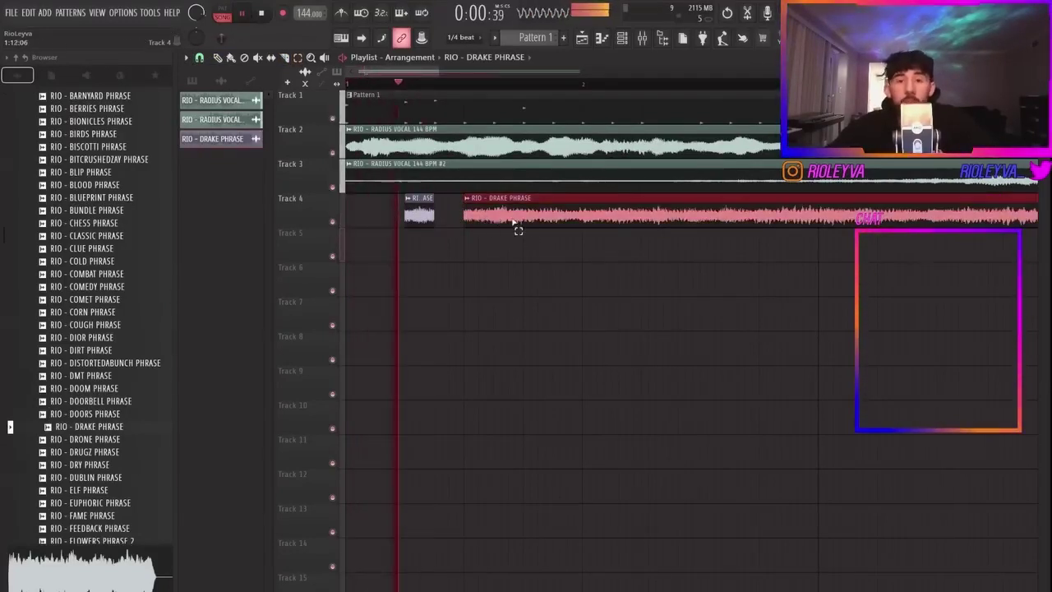
Step: Slice the remaining Drake Phrase clip at 1:13:12, delete the part before it and play back the result
{"action": "key", "text": "c"}
{"action": "left_click_drag", "start_coordinate": [531, 221], "coordinate": [530, 233]}
{"action": "key", "text": "e"}
{"action": "left_click", "coordinate": [505, 219]}
{"action": "key", "text": "Delete"}
{"action": "key", "text": "space"}
{"action": "key", "text": "space"}
{"action": "key", "text": "space"}
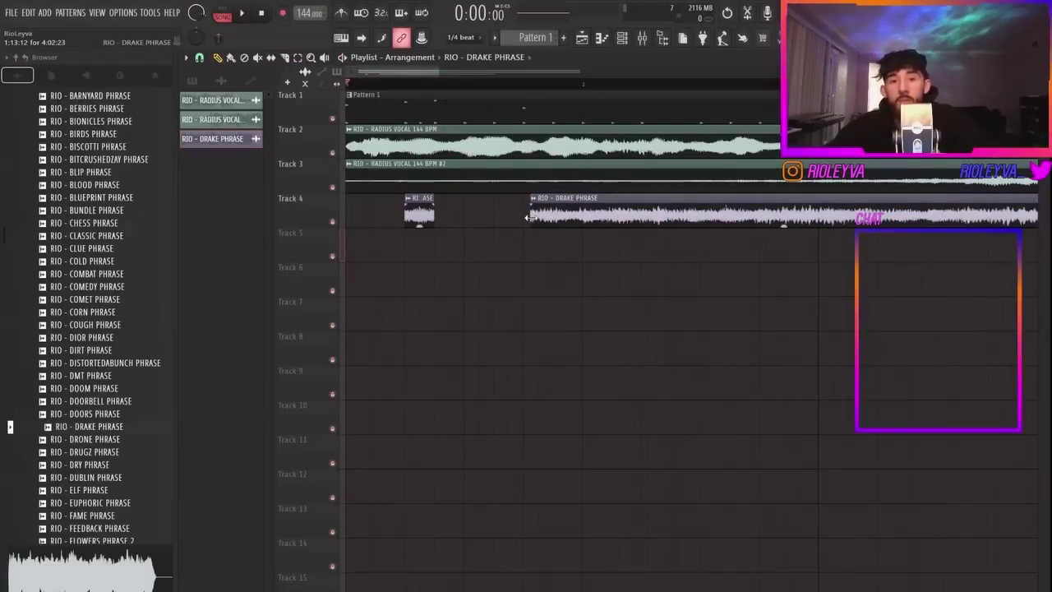
Step: Resize the Drake Phrase pieces in bar 1 so the first lasts one full beat and the next starts on beat 4
{"action": "key", "text": "ctrl+z"}
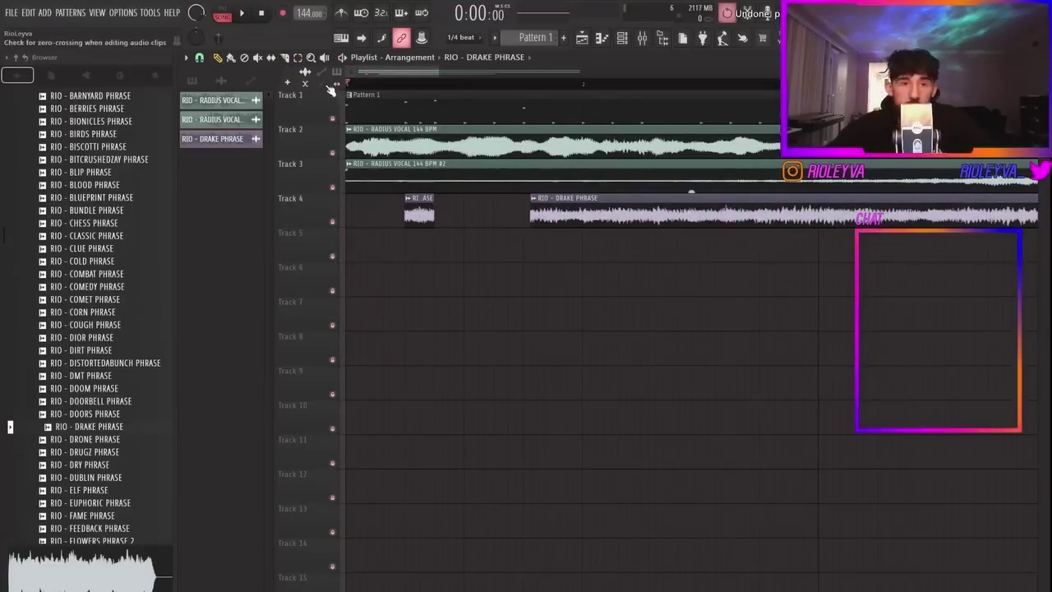
{"action": "double_click", "coordinate": [533, 208]}
{"action": "left_click", "coordinate": [508, 188]}
{"action": "left_click", "coordinate": [513, 222]}
{"action": "key", "text": "space"}
{"action": "key", "text": "space"}
{"action": "left_click", "coordinate": [630, 274]}
{"action": "right_click", "coordinate": [630, 274]}
{"action": "key", "text": "space"}
{"action": "key", "text": "space"}
{"action": "left_click_drag", "start_coordinate": [434, 198], "coordinate": [465, 200]}
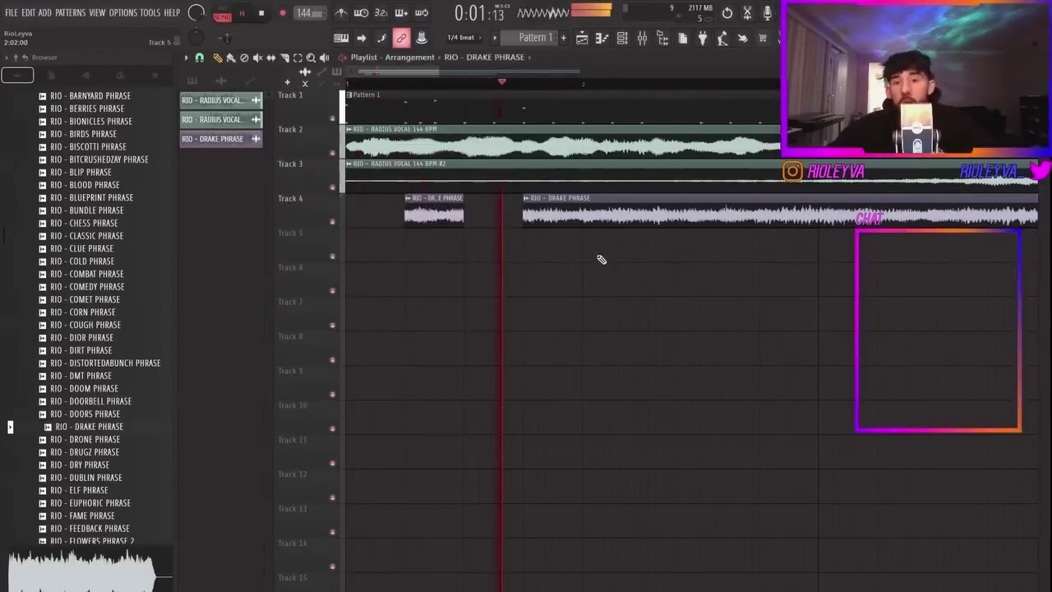
Step: Cut beat 1 of bar 2 out of the Drake Phrase clip and slice it at beat 3
{"action": "scroll", "coordinate": [542, 251], "scroll_direction": "down", "scroll_amount": 4}
{"action": "scroll", "coordinate": [493, 235], "scroll_direction": "up", "scroll_amount": 5}
{"action": "key", "text": "space"}
{"action": "key", "text": "space"}
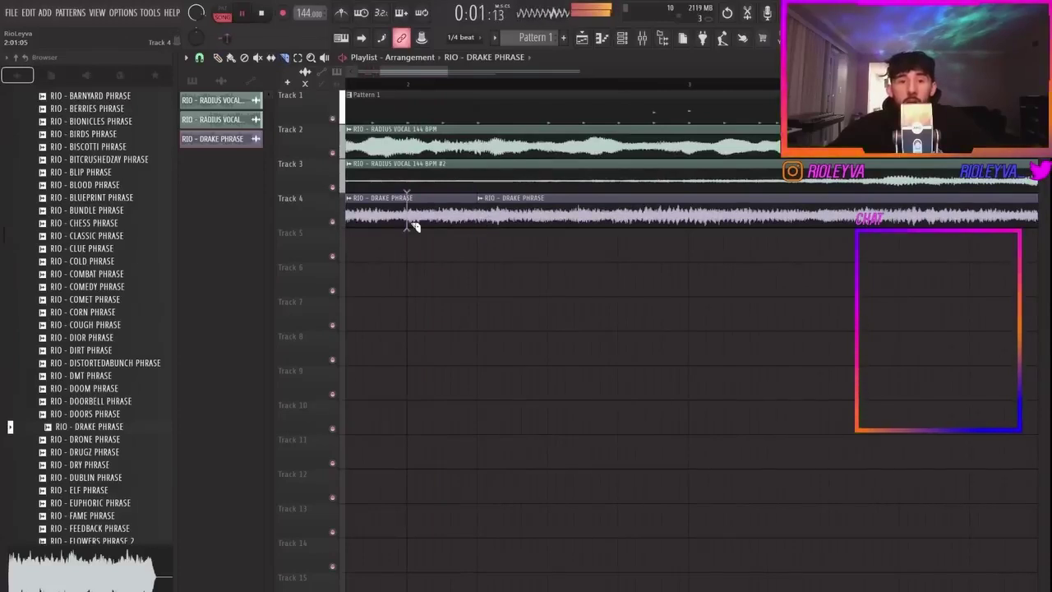
{"action": "right_click", "coordinate": [409, 222]}
{"action": "left_click", "coordinate": [548, 222]}
{"action": "key", "text": "space"}
{"action": "key", "text": "space"}
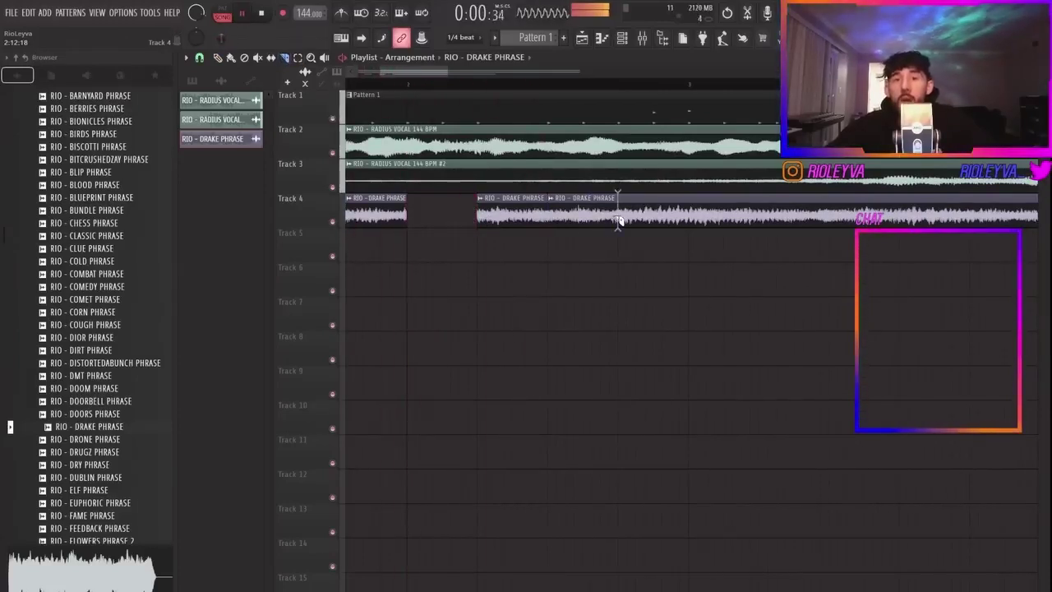
Step: Continue chopping the Drake Phrase through bar 3, deleting beats 1 and 3 to keep one-beat chunks on beats 2 and 4
{"action": "key", "text": "c"}
{"action": "left_click", "coordinate": [689, 219]}
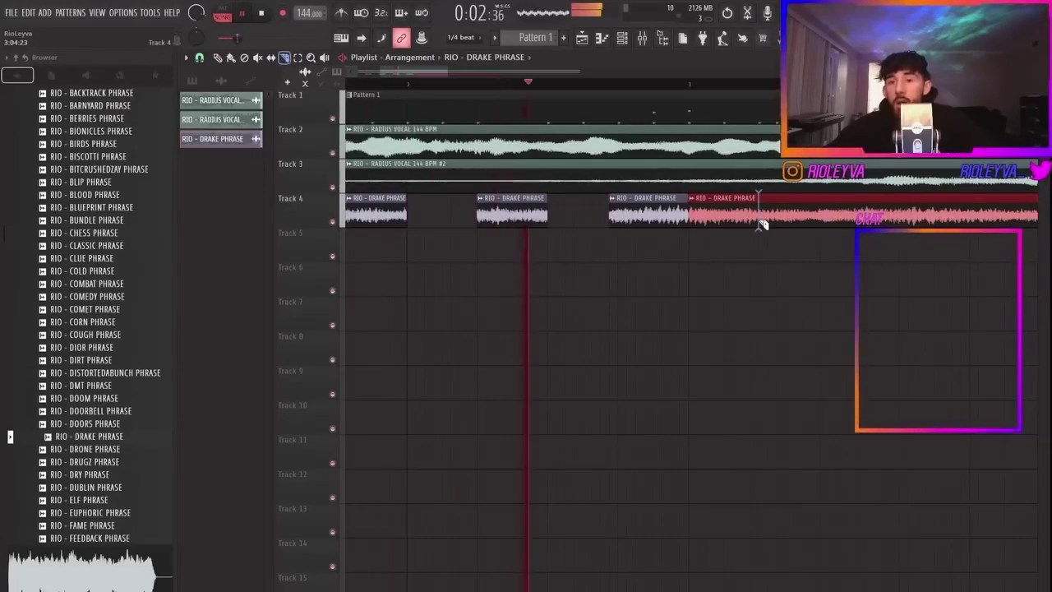
{"action": "left_click", "coordinate": [760, 221]}
{"action": "key", "text": "e"}
{"action": "left_click", "coordinate": [715, 211]}
{"action": "key", "text": "Delete"}
{"action": "key", "text": "c"}
{"action": "left_click", "coordinate": [831, 219]}
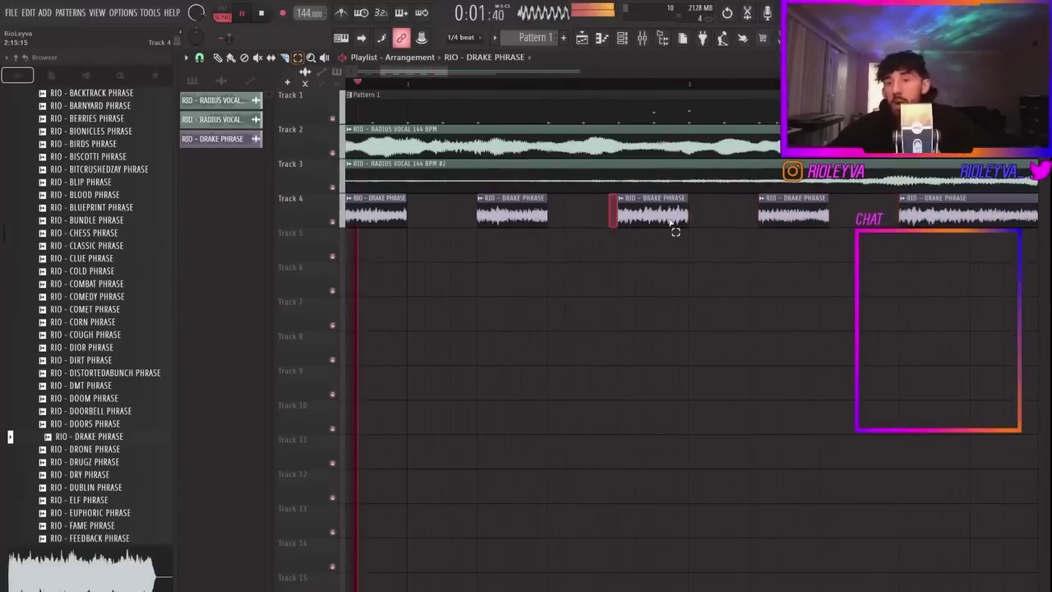
{"action": "key", "text": "Delete"}
Step: Chop the rest of the Drake Phrase through bar 4, keeping only one-beat chunks on beats 2 and 4
{"action": "scroll", "coordinate": [658, 227], "scroll_direction": "down", "scroll_amount": 3}
{"action": "scroll", "coordinate": [664, 234], "scroll_direction": "up", "scroll_amount": 2}
{"action": "left_click", "coordinate": [579, 226]}
{"action": "key", "text": "e"}
{"action": "left_click", "coordinate": [568, 223]}
{"action": "key", "text": "Delete"}
{"action": "key", "text": "c"}
{"action": "left_click", "coordinate": [625, 224]}
{"action": "left_click", "coordinate": [675, 222]}
{"action": "key", "text": "e"}
{"action": "left_click", "coordinate": [650, 221]}
{"action": "key", "text": "Delete"}
{"action": "key", "text": "c"}
{"action": "left_click", "coordinate": [720, 222]}
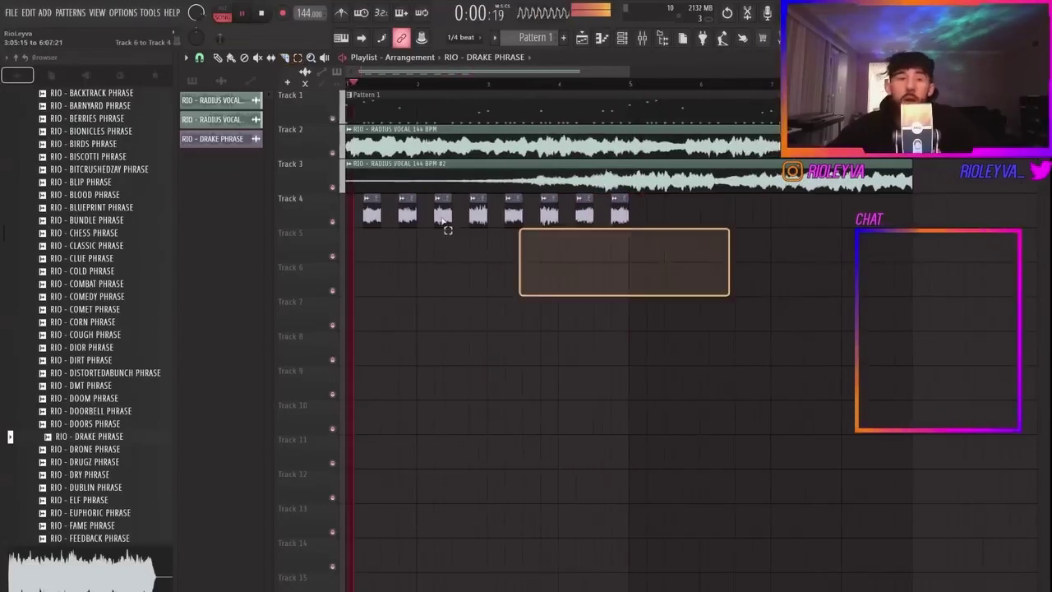
Step: Duplicate the eight Drake Phrase chunks on Track 4 and align the copies to beat 2 of bar 5
{"action": "left_click_drag", "start_coordinate": [649, 260], "coordinate": [232, 212]}
{"action": "key", "text": "ctrl+b"}
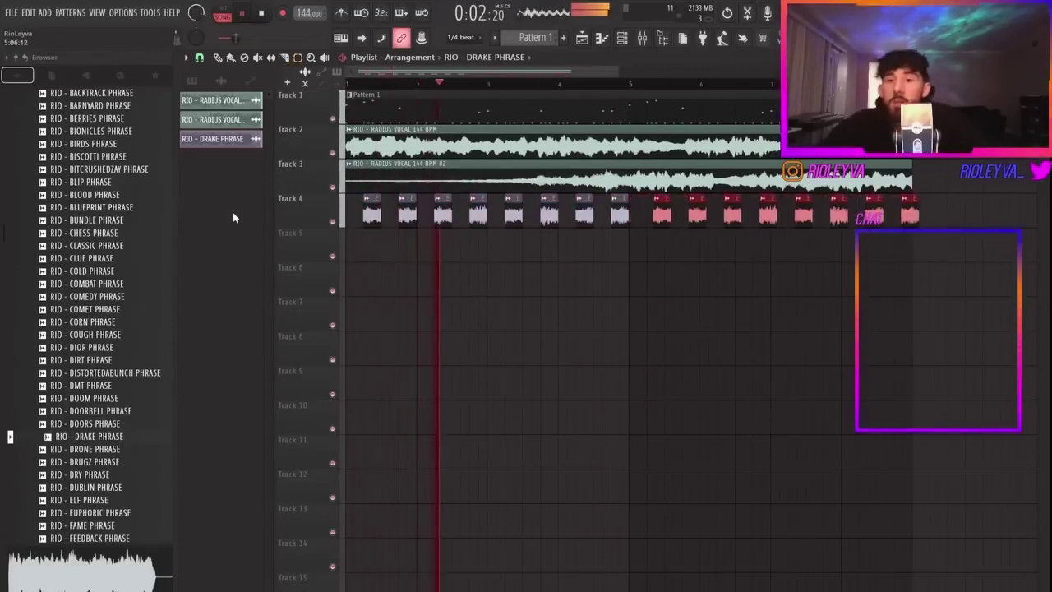
{"action": "key", "text": "p"}
{"action": "left_click_drag", "start_coordinate": [662, 218], "coordinate": [655, 218]}
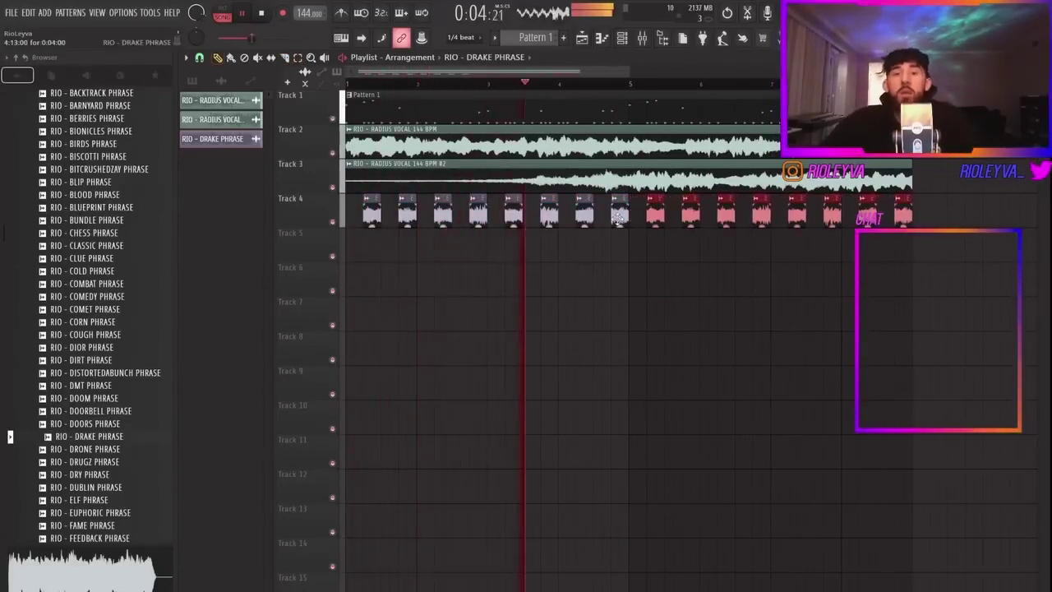
Step: Place a half-beat Drake Phrase chunk on Track 5 just before beat 4 of bar 4
{"action": "scroll", "coordinate": [616, 254], "scroll_direction": "up", "scroll_amount": 3}
{"action": "left_click", "coordinate": [588, 247]}
{"action": "key", "text": "space"}
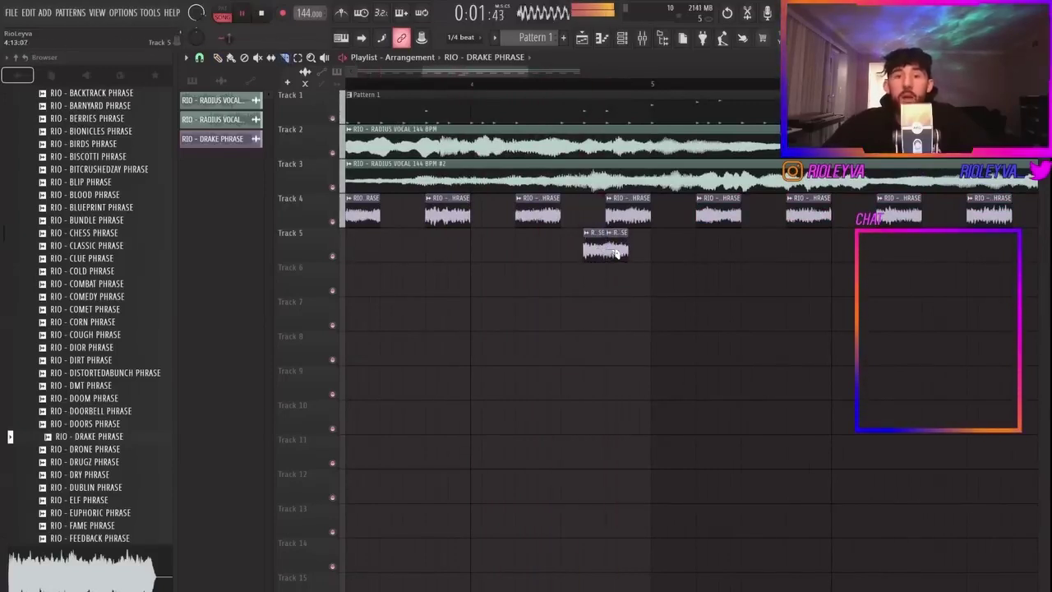
{"action": "scroll", "coordinate": [650, 237], "scroll_direction": "down", "scroll_amount": 4}
Step: Delete the Drake Phrase chunks from bar 5 onward and duplicate the first four bars of chunks on Tracks 4 and 5
{"action": "left_click_drag", "start_coordinate": [814, 271], "coordinate": [588, 219]}
{"action": "key", "text": "Delete"}
{"action": "left_click_drag", "start_coordinate": [583, 275], "coordinate": [179, 212]}
{"action": "key", "text": "ctrl+b"}
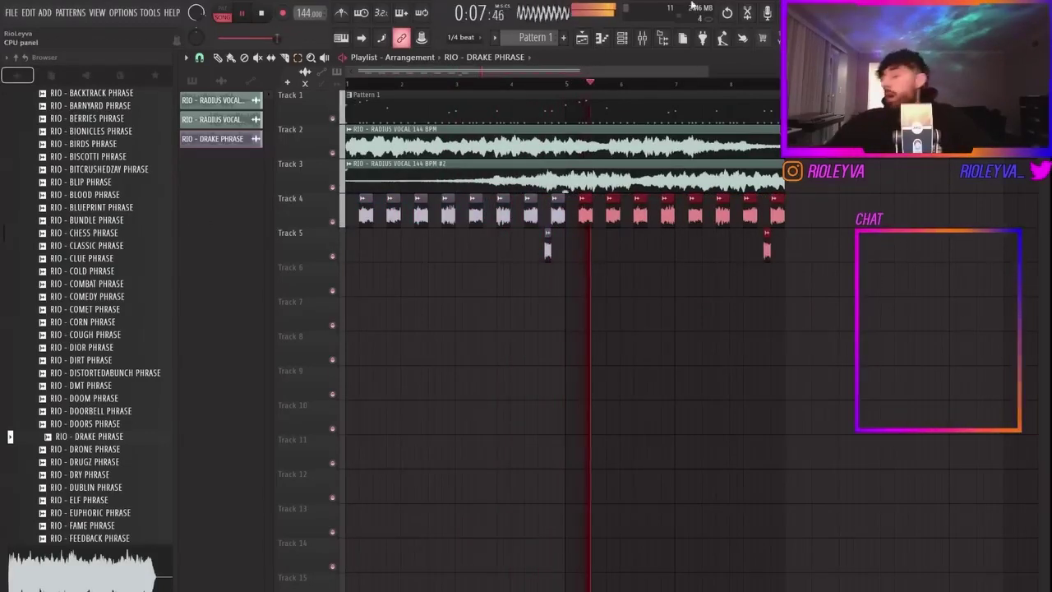
Step: Copy both short Drake Phrase chunks on Track 5 two bars earlier, into bars 2 and 6
{"action": "left_click_drag", "start_coordinate": [796, 272], "coordinate": [477, 247]}
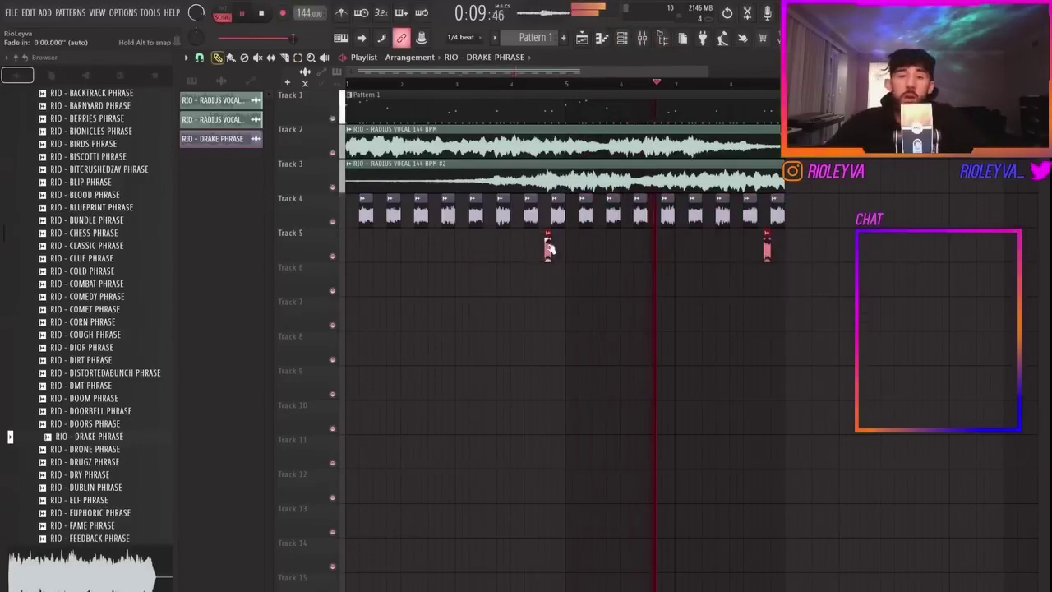
{"action": "scroll", "coordinate": [549, 251], "scroll_direction": "up", "scroll_amount": 2}
{"action": "scroll", "coordinate": [548, 250], "scroll_direction": "up", "scroll_amount": 1}
{"action": "left_click_drag", "start_coordinate": [549, 250], "coordinate": [460, 243]}
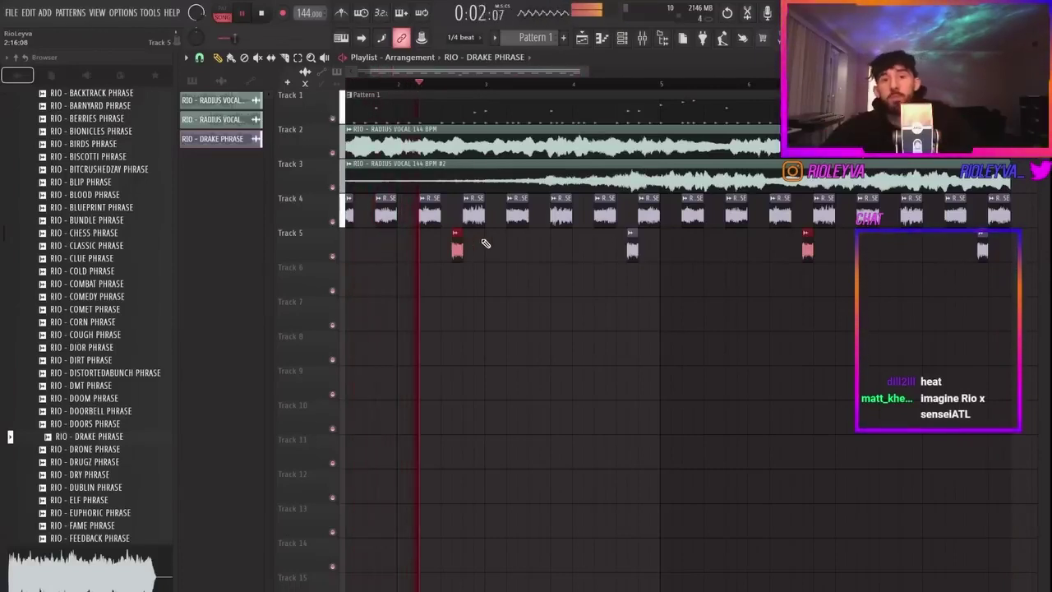
Step: Mute the two Radius vocal tracks, Track 2 and Track 3, and play the beat without them
{"action": "key", "text": "space"}
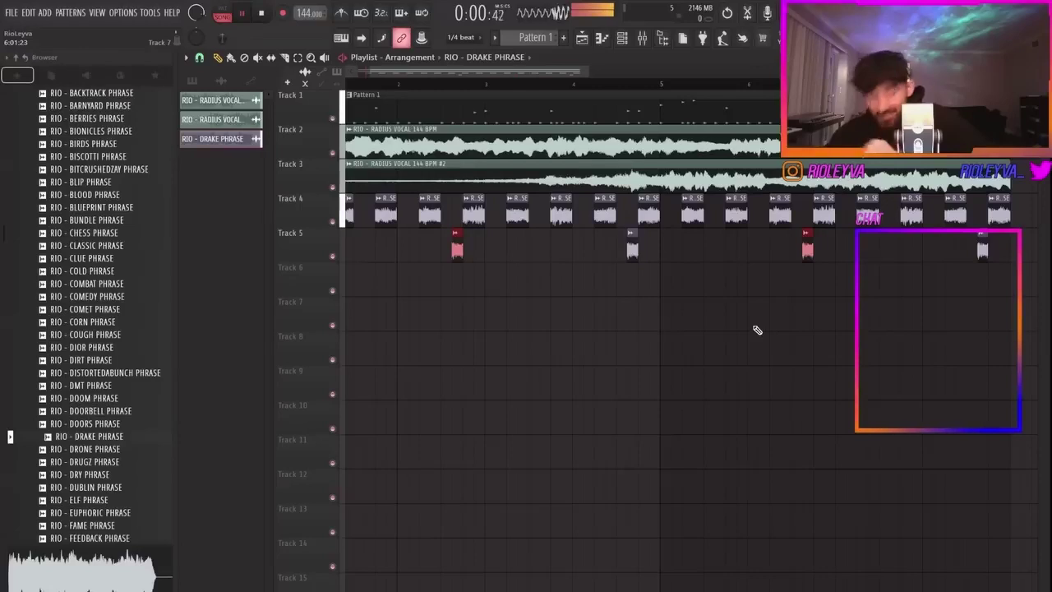
{"action": "left_click", "coordinate": [332, 154]}
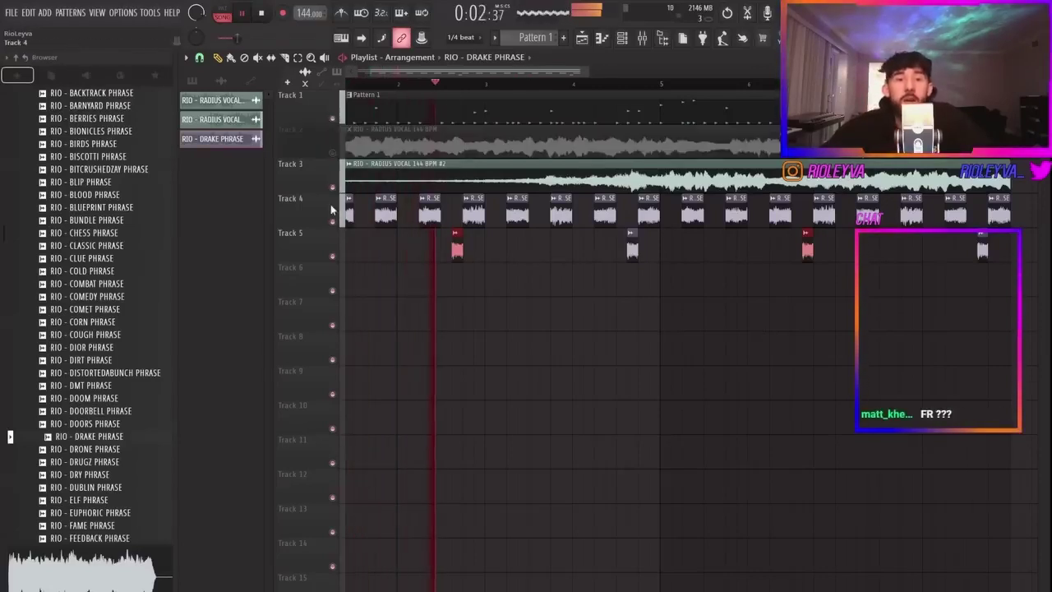
{"action": "left_click", "coordinate": [332, 188]}
{"action": "left_click", "coordinate": [622, 37]}
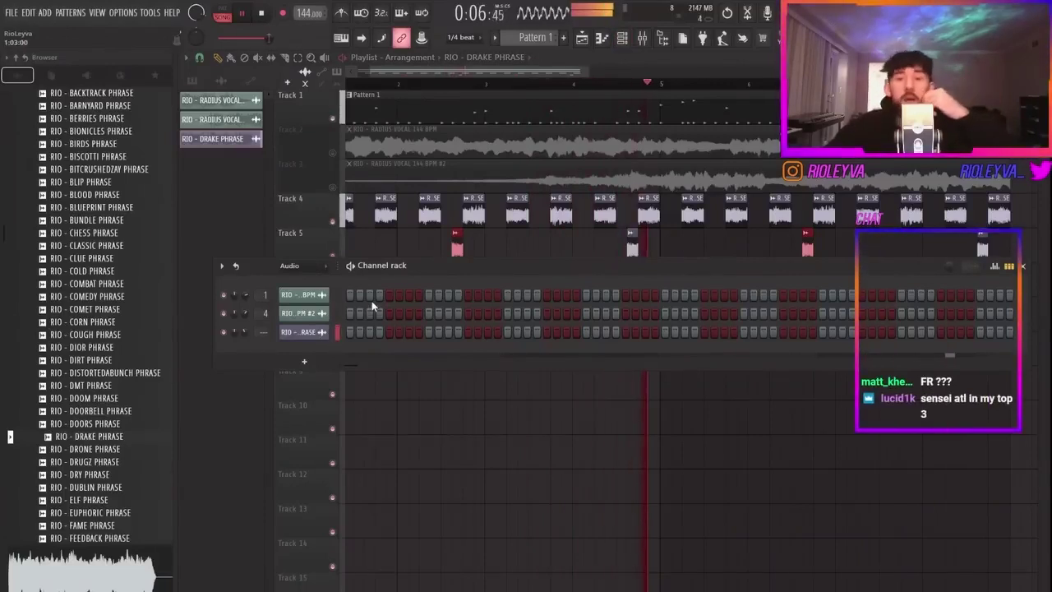
{"action": "left_click", "coordinate": [524, 84]}
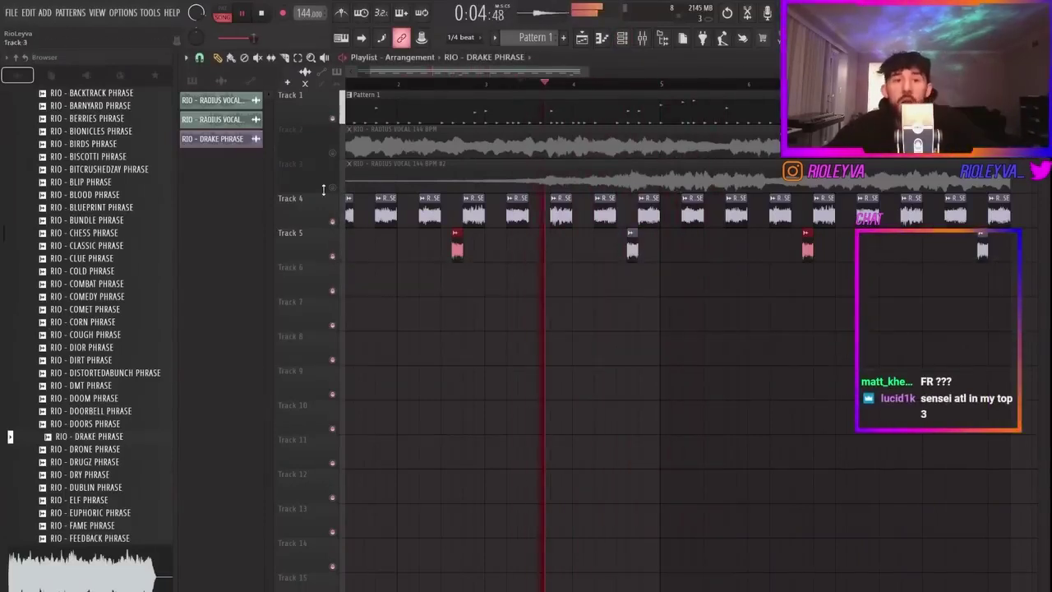
Step: Unmute the reversed vocal on Track 3 and play the arrangement again
{"action": "left_click", "coordinate": [332, 188]}
{"action": "key", "text": "ctrl+z"}
{"action": "key", "text": "space"}
{"action": "key", "text": "space"}
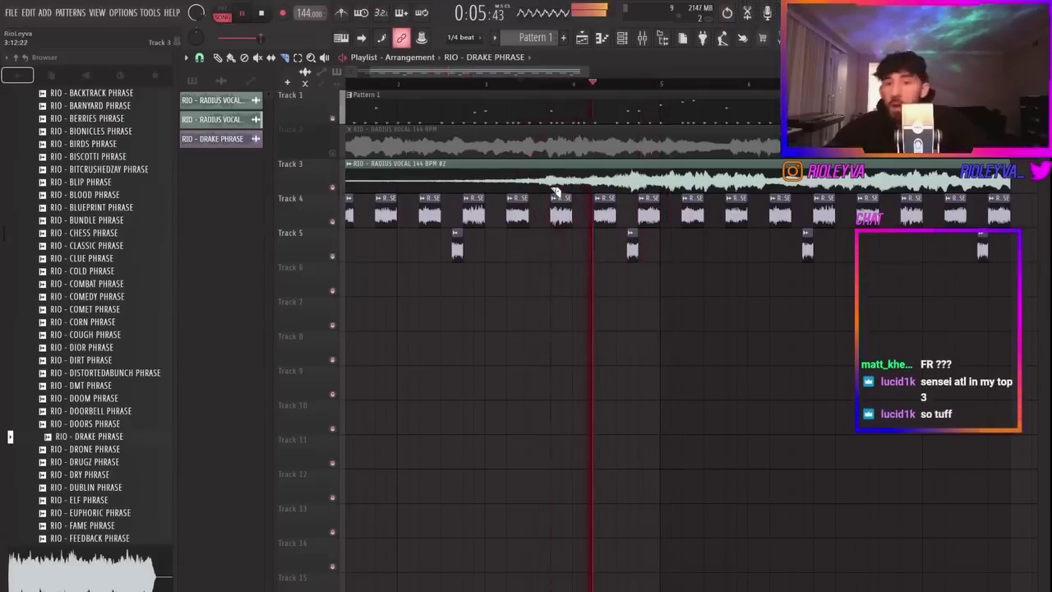
Step: Try cutting away the reversed vocal's opening before 3:12 on Track 3, and undo the cuts
{"action": "right_click", "coordinate": [554, 190]}
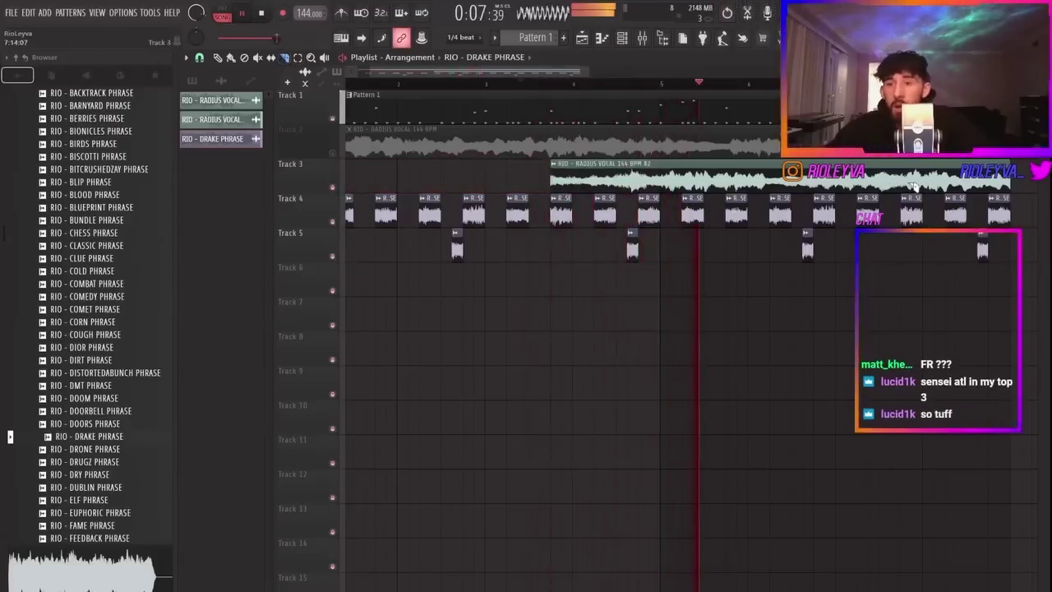
{"action": "key", "text": "ctrl+z"}
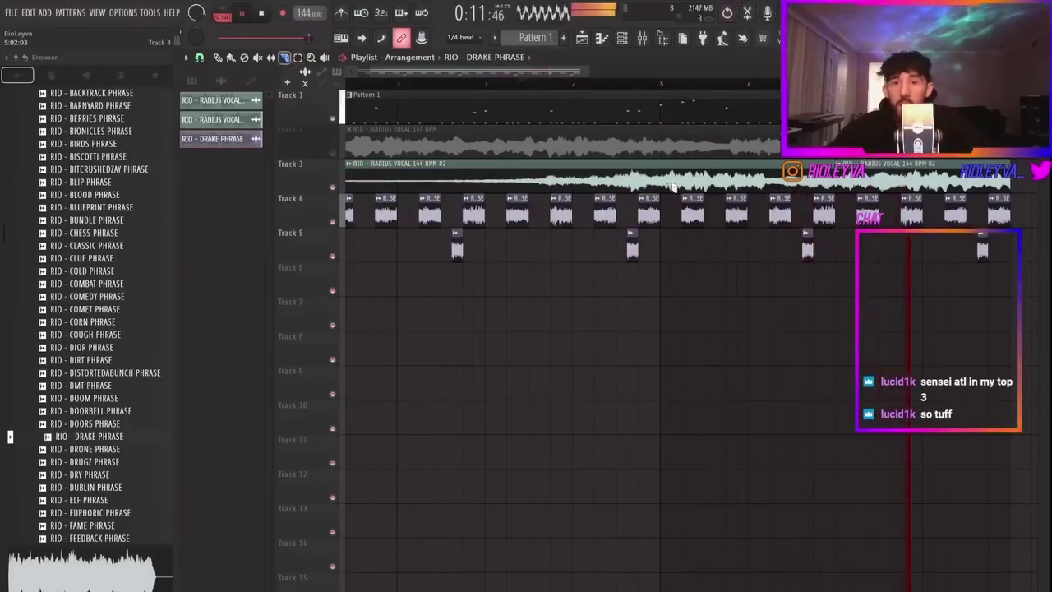
{"action": "key", "text": "ctrl+z"}
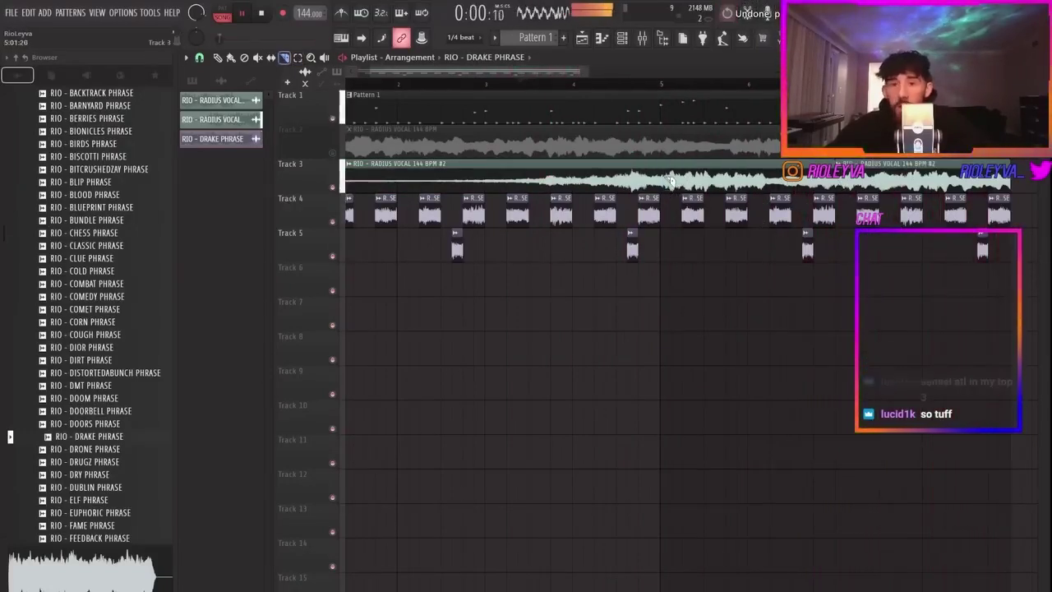
Step: Delete the reversed vocal pieces after bar 4 on Track 3 and duplicate the first four bars into bars 5 to 8
{"action": "right_click", "coordinate": [667, 186]}
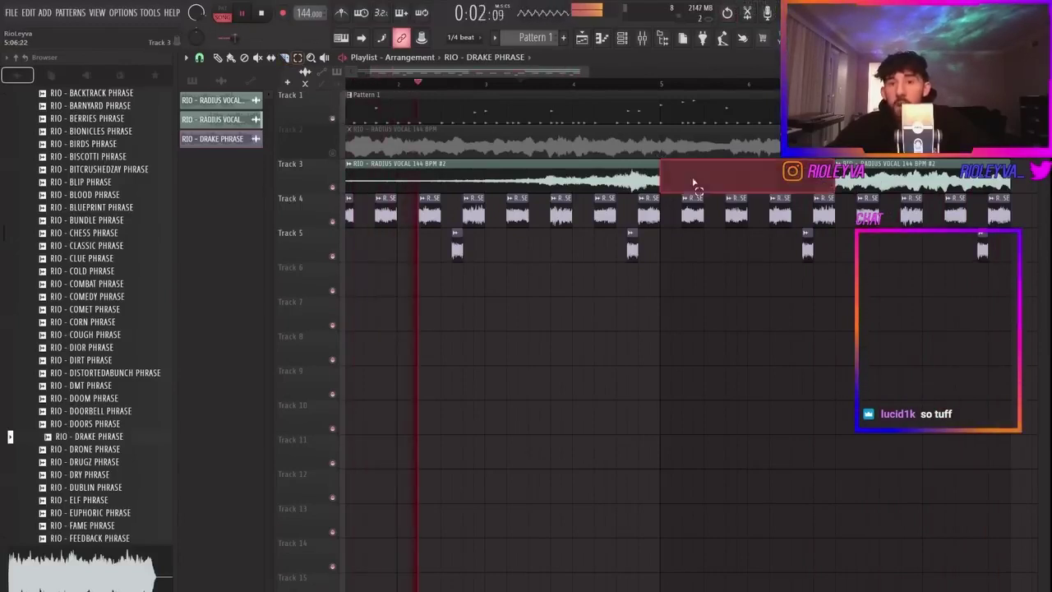
{"action": "scroll", "coordinate": [756, 179], "scroll_direction": "down", "scroll_amount": 2}
{"action": "right_click", "coordinate": [754, 179]}
{"action": "left_click_drag", "start_coordinate": [628, 162], "coordinate": [334, 198], "text": "ctrl"}
{"action": "key", "text": "ctrl+b"}
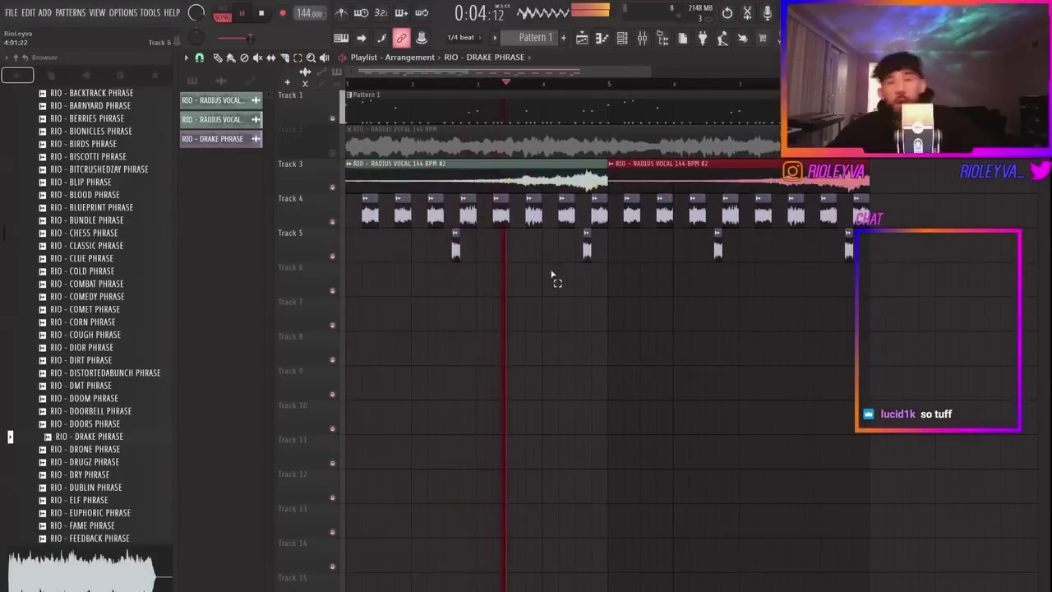
{"action": "left_click", "coordinate": [619, 301], "text": "ctrl"}
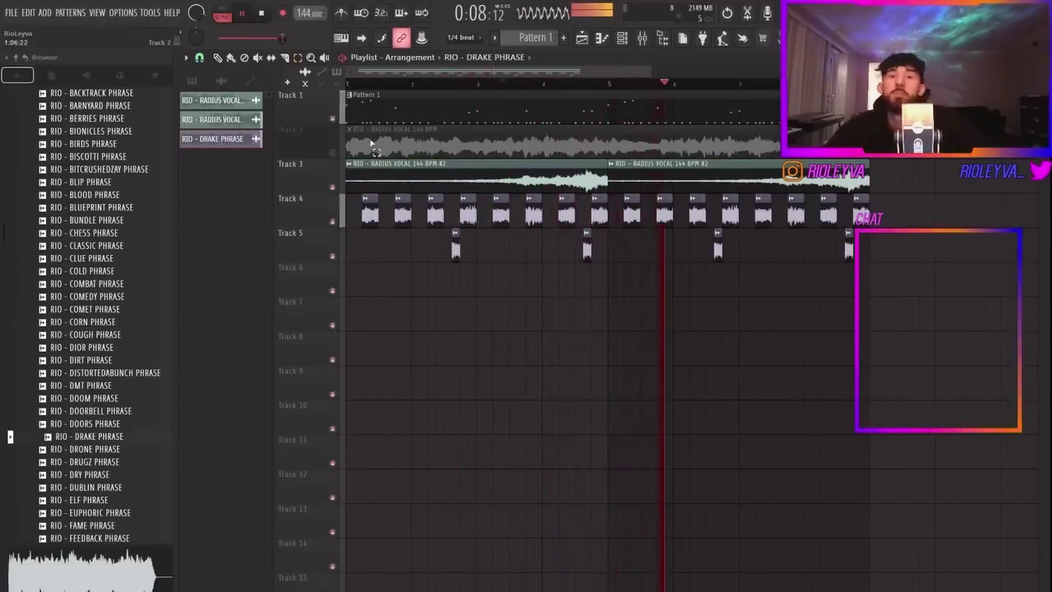
Step: Unmute the Radius vocal on Track 2 and slightly lower its level on mixer insert 1
{"action": "left_click", "coordinate": [339, 157]}
{"action": "key", "text": "F9"}
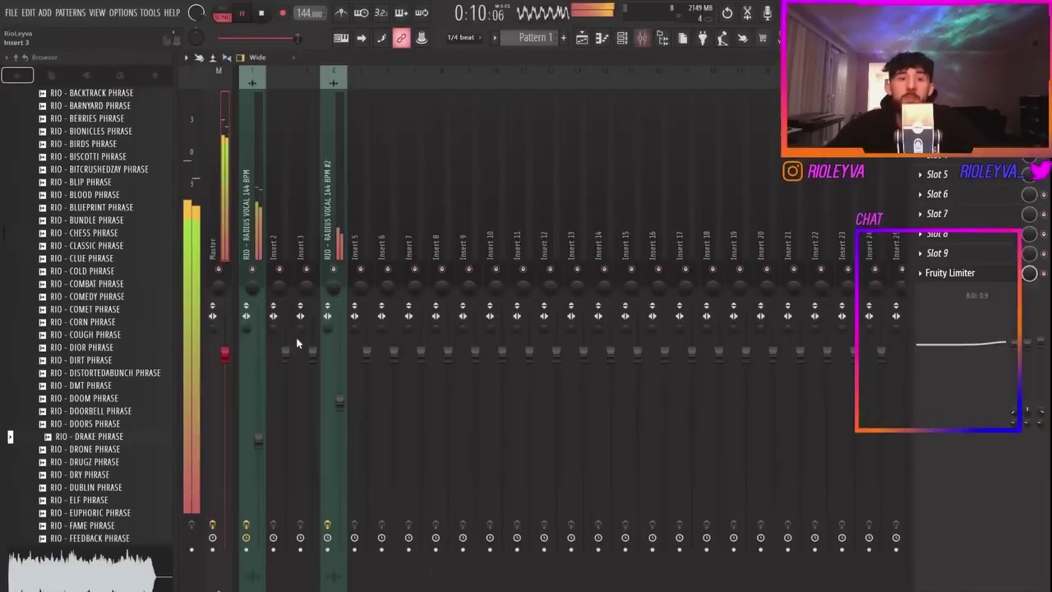
{"action": "left_click_drag", "start_coordinate": [261, 440], "coordinate": [261, 452]}
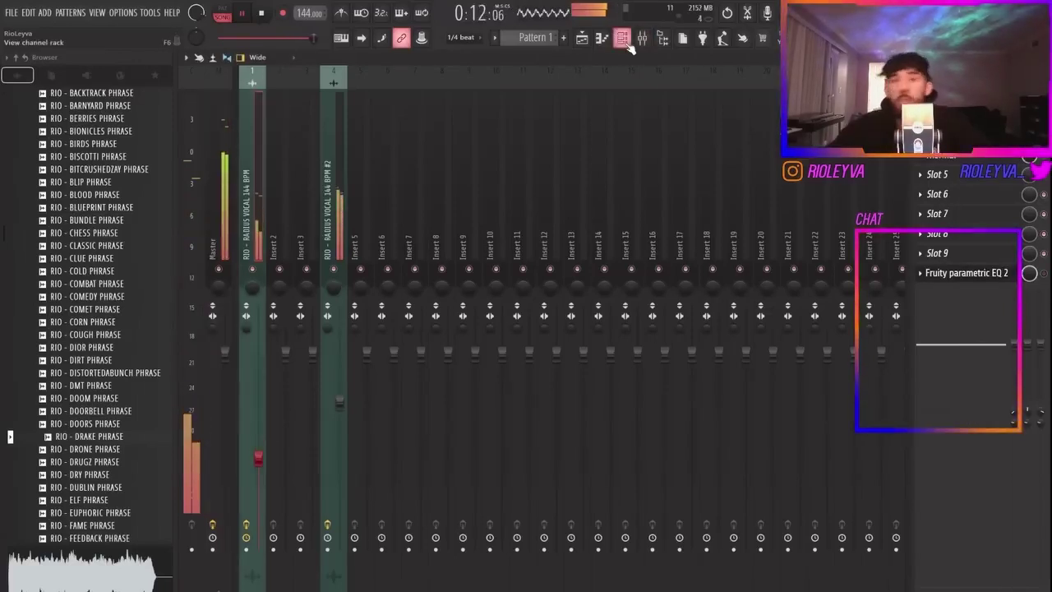
{"action": "left_click", "coordinate": [624, 42]}
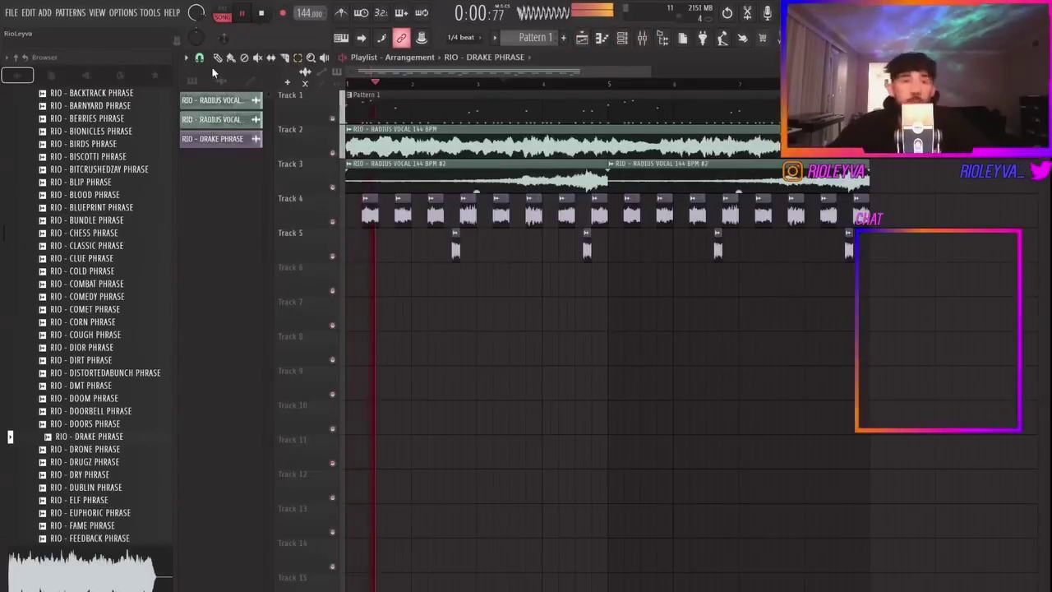
Step: Check the pitch shift settings of the Drake Phrase, reversed Radius vocal and original Radius vocal channels
{"action": "left_click", "coordinate": [640, 39]}
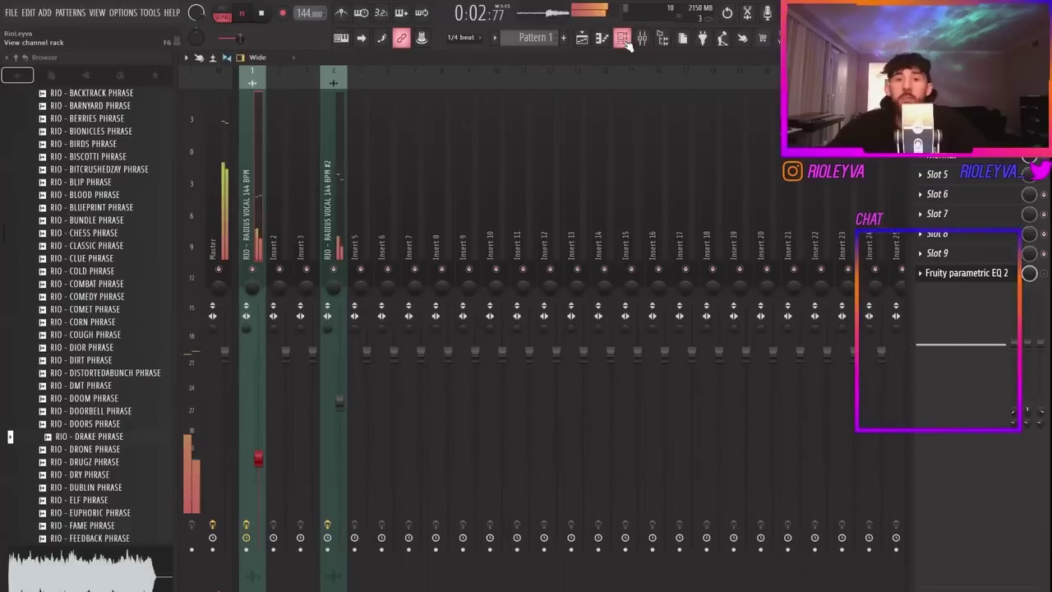
{"action": "left_click", "coordinate": [624, 41]}
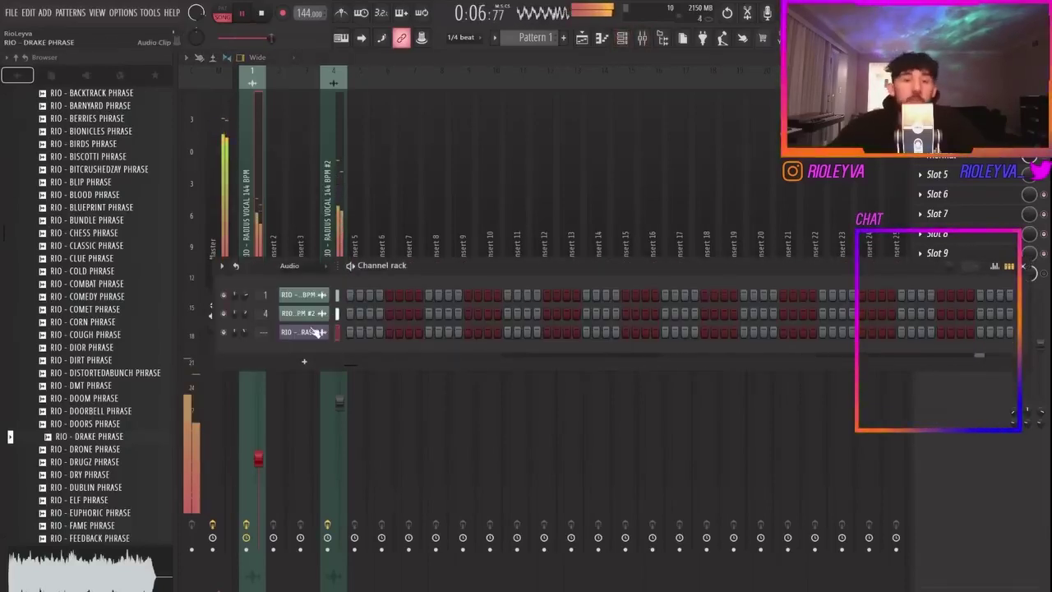
{"action": "left_click", "coordinate": [322, 332]}
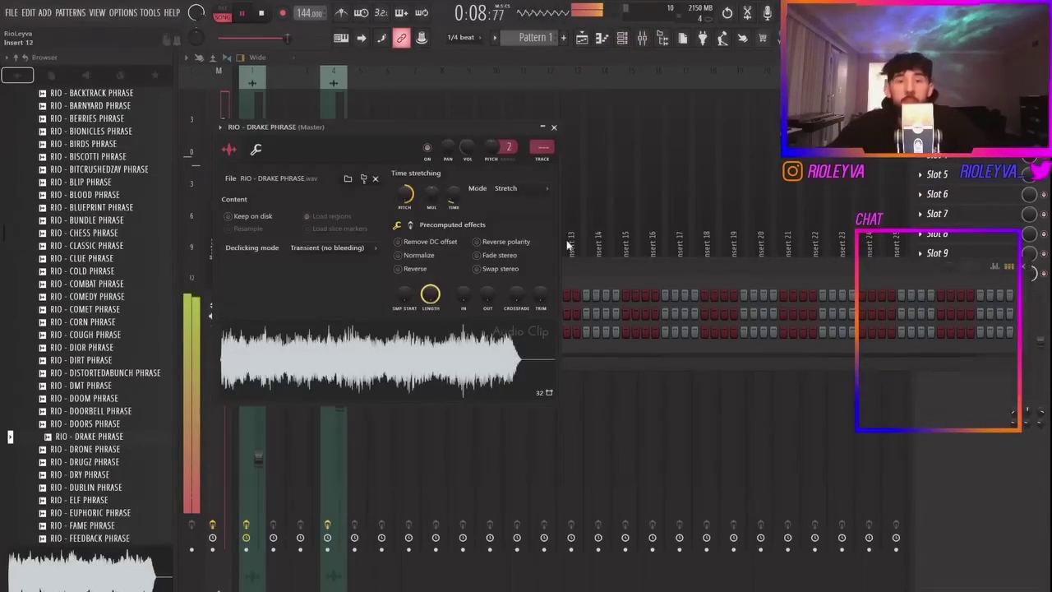
{"action": "key", "text": "space"}
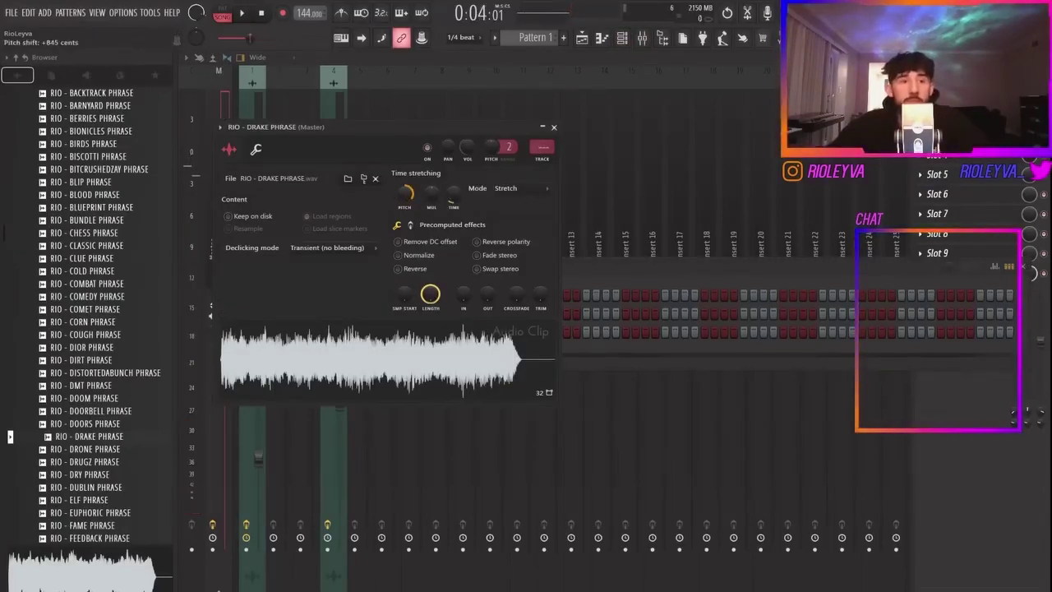
{"action": "left_click", "coordinate": [605, 266]}
{"action": "left_click", "coordinate": [306, 314]}
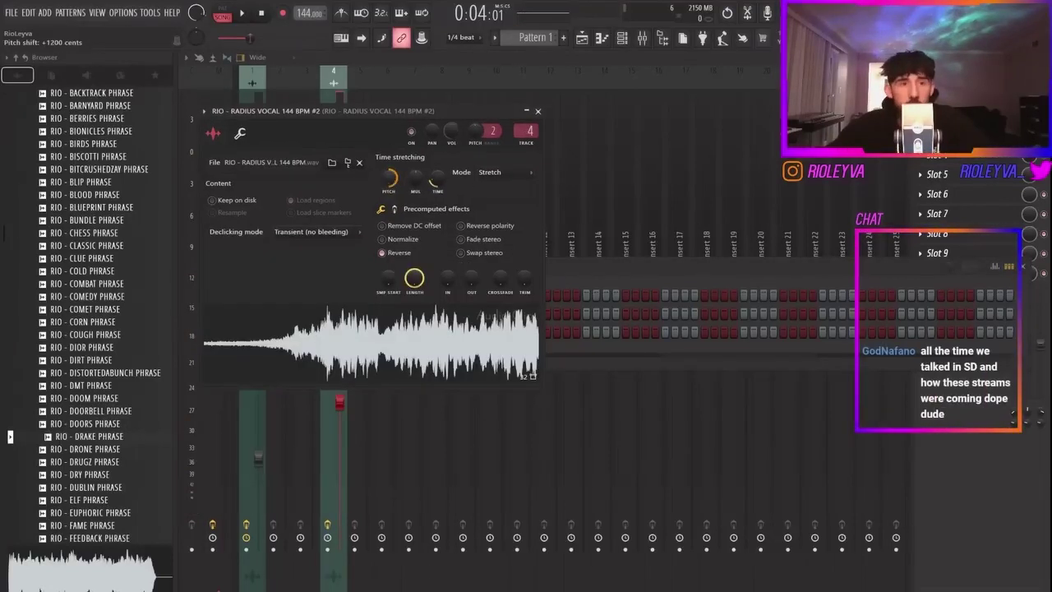
{"action": "left_click", "coordinate": [444, 300]}
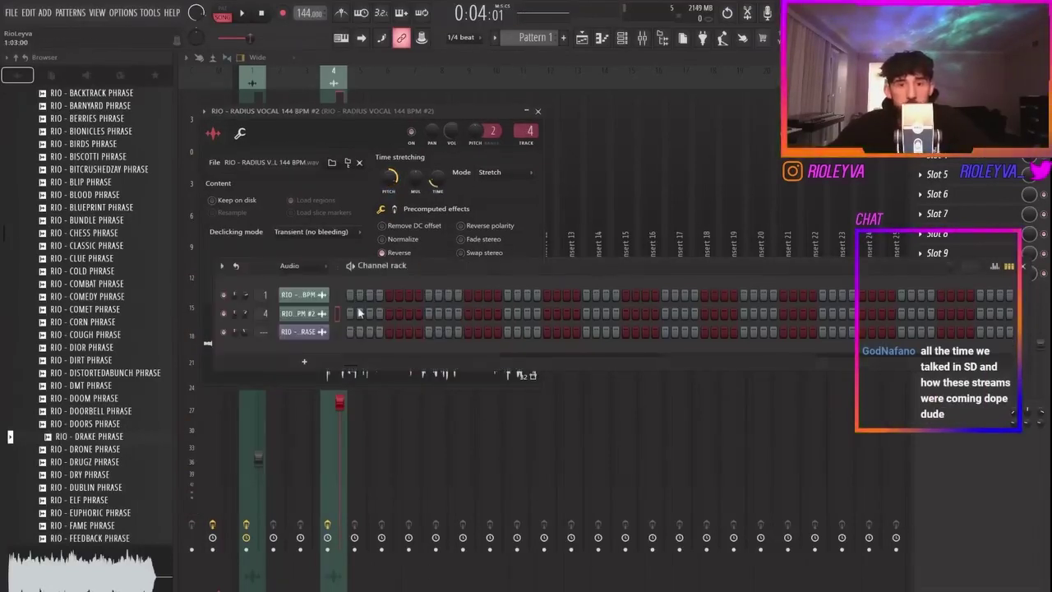
{"action": "left_click", "coordinate": [313, 295]}
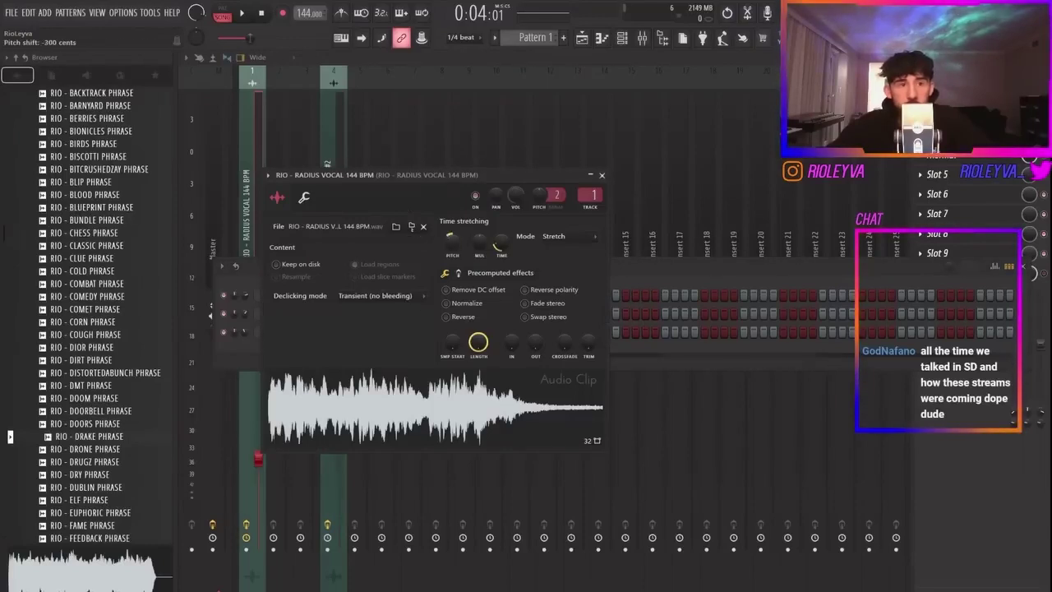
{"action": "left_click", "coordinate": [650, 268]}
{"action": "left_click", "coordinate": [306, 292]}
Step: Show all channels in the channel rack and transpose the 808 notes down four semitones in the piano roll
{"action": "left_click", "coordinate": [643, 270]}
{"action": "left_click", "coordinate": [304, 279]}
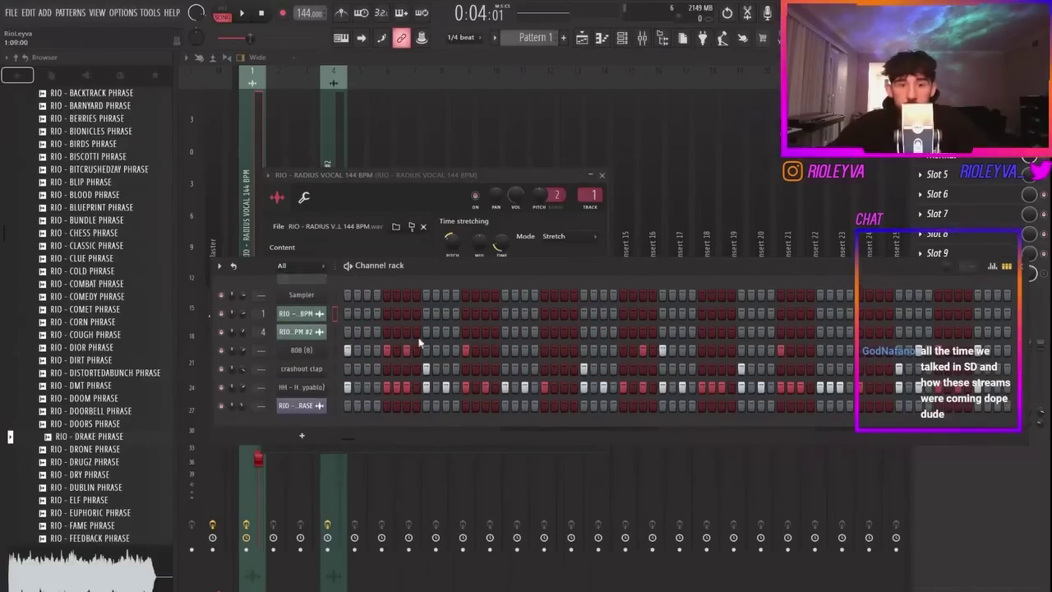
{"action": "right_click", "coordinate": [323, 336]}
{"action": "left_click_drag", "start_coordinate": [348, 332], "coordinate": [357, 333]}
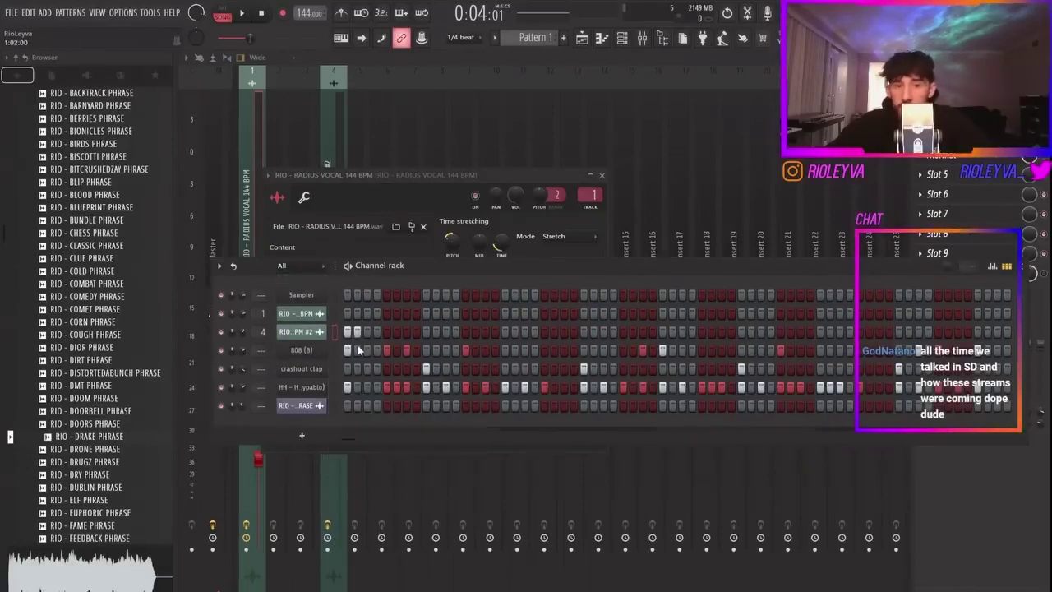
{"action": "right_click", "coordinate": [332, 352]}
{"action": "left_click", "coordinate": [358, 346]}
{"action": "key", "text": "Down"}
{"action": "key", "text": "Down"}
{"action": "key", "text": "Down"}
{"action": "key", "text": "Down"}
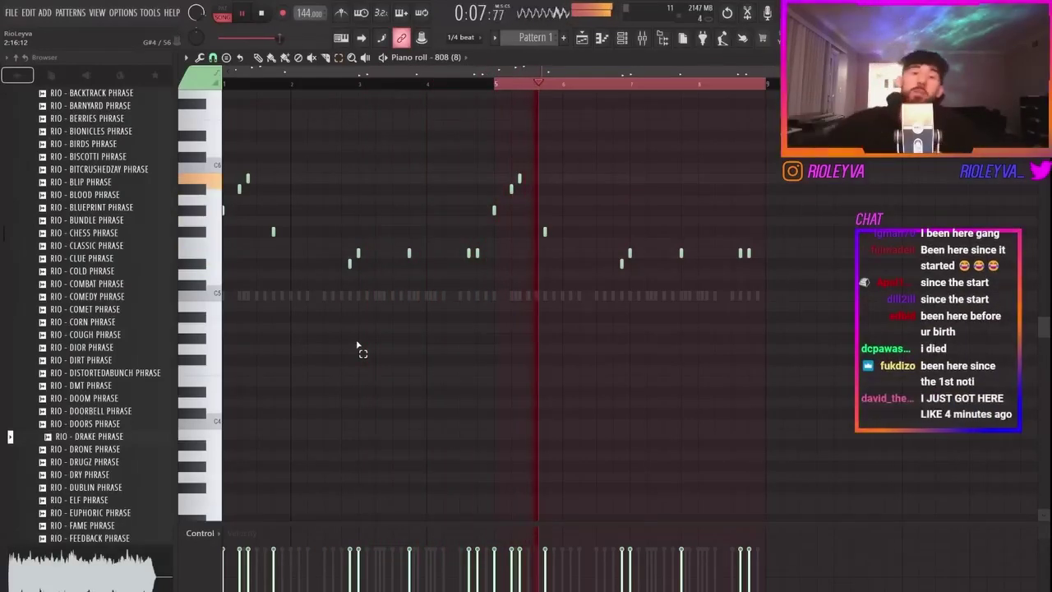
Step: Add a Diva synth channel, open its preset browser and enable playing notes from the typing keyboard
{"action": "left_click", "coordinate": [623, 37]}
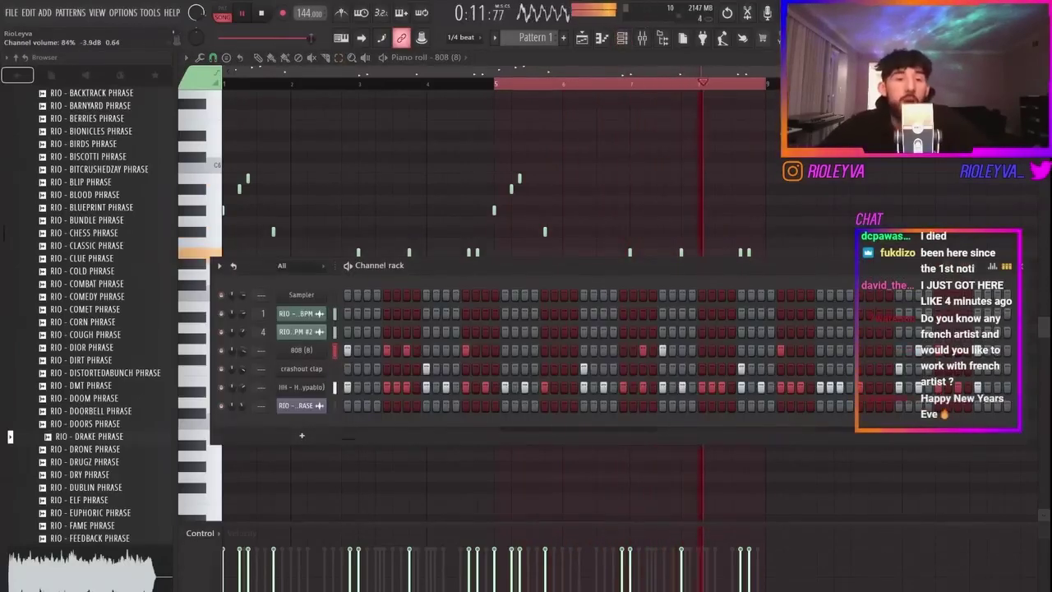
{"action": "left_click", "coordinate": [302, 435]}
{"action": "mouse_move", "coordinate": [316, 473]}
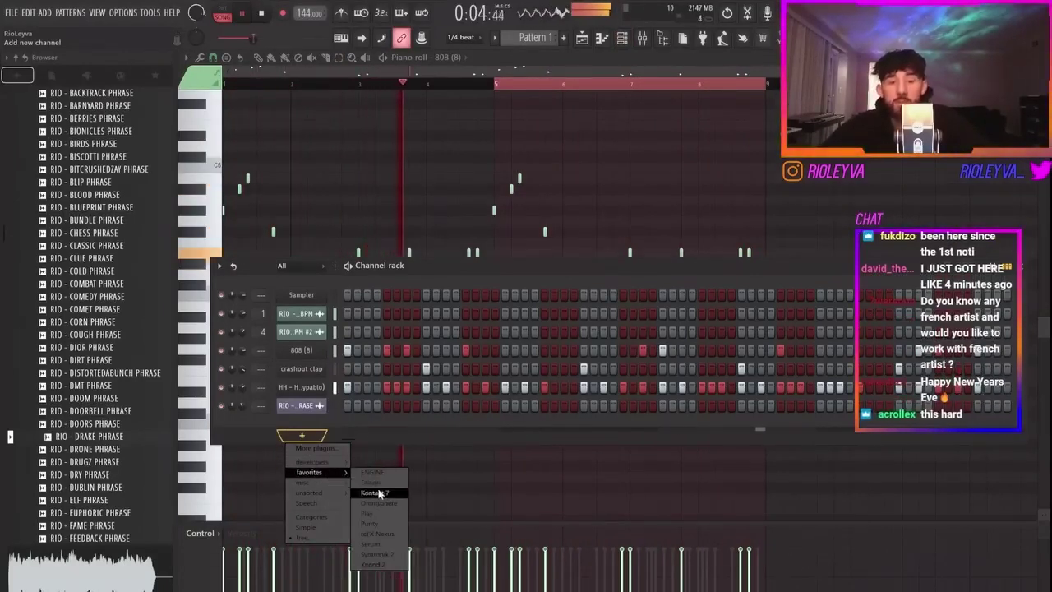
{"action": "mouse_move", "coordinate": [325, 493]}
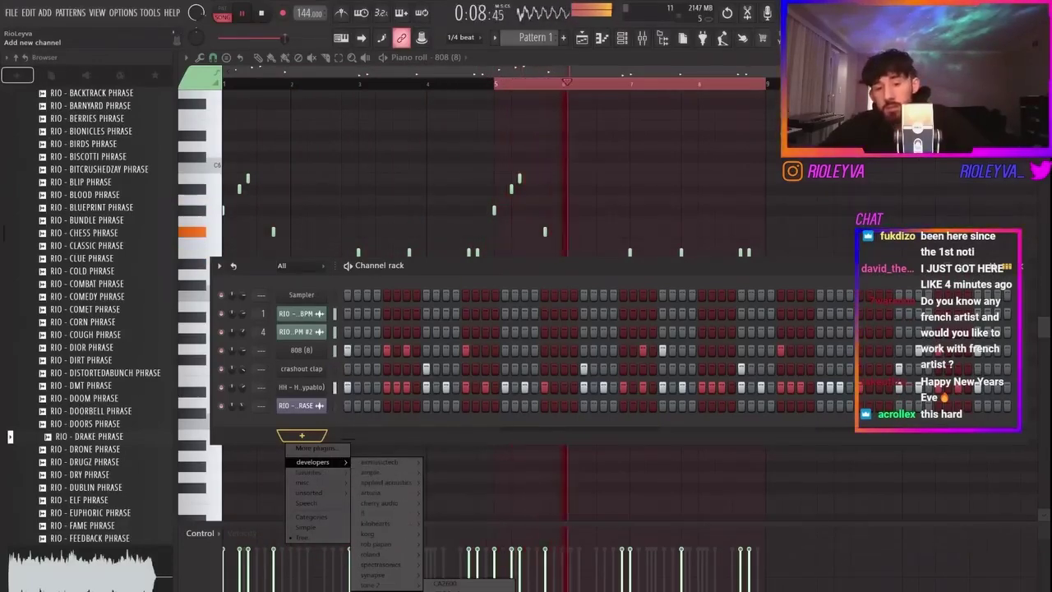
{"action": "left_click", "coordinate": [467, 556]}
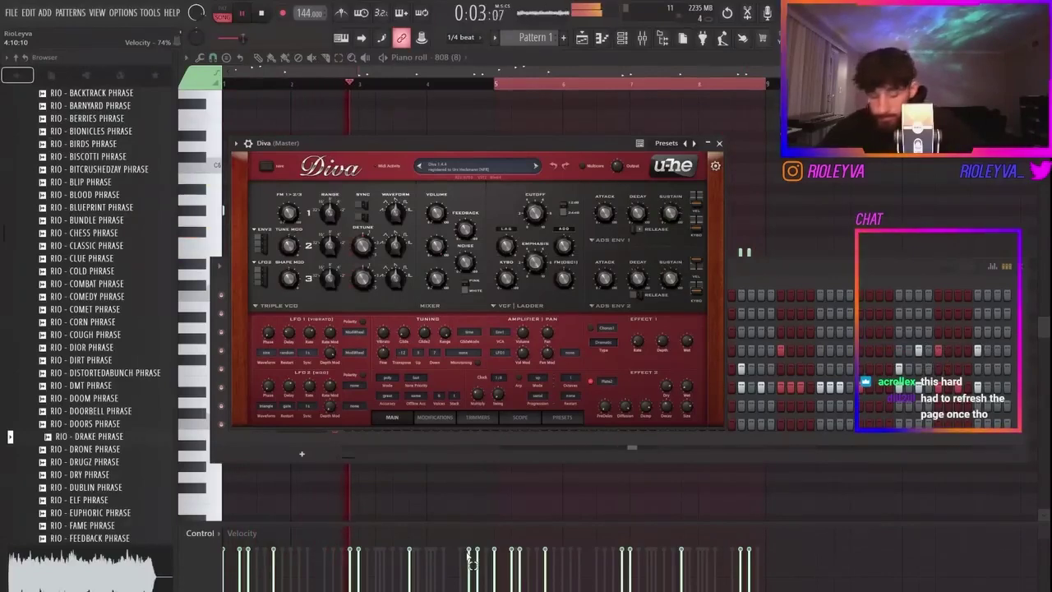
{"action": "left_click", "coordinate": [563, 416]}
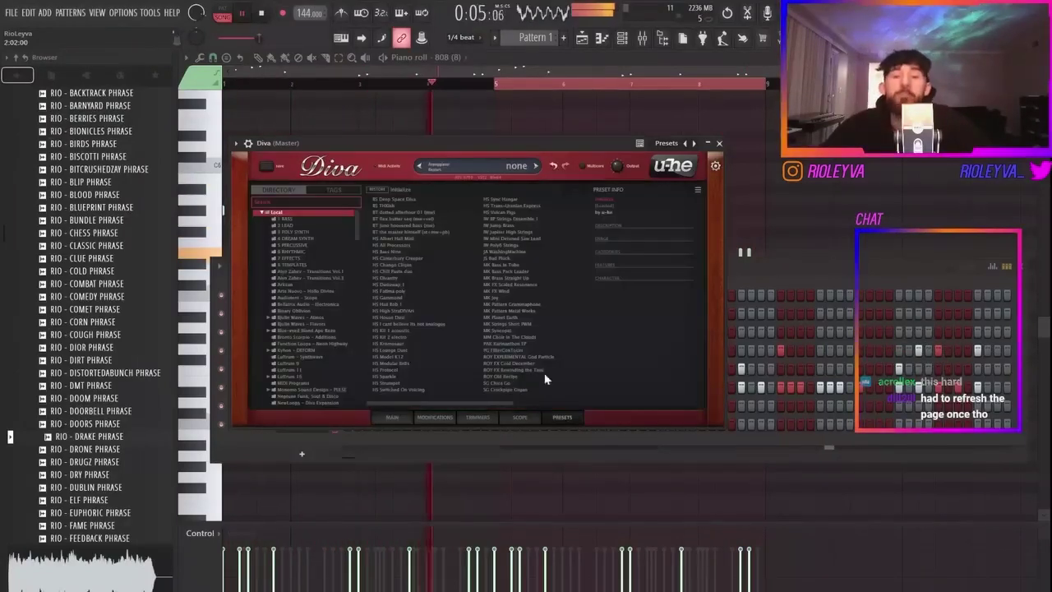
{"action": "left_click", "coordinate": [343, 39]}
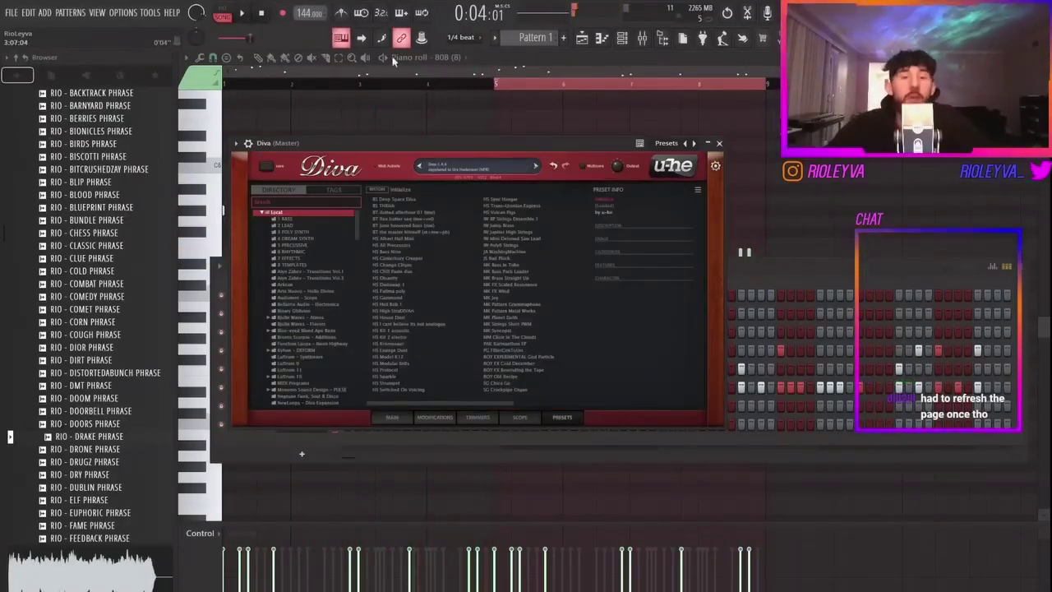
Step: Audition HS Chango Clique and the 2 LEAD presets HS Dog Scratch, HS Lounge Dust and HS Phobos Grunt in Diva
{"action": "left_click", "coordinate": [403, 264]}
{"action": "left_click", "coordinate": [306, 224]}
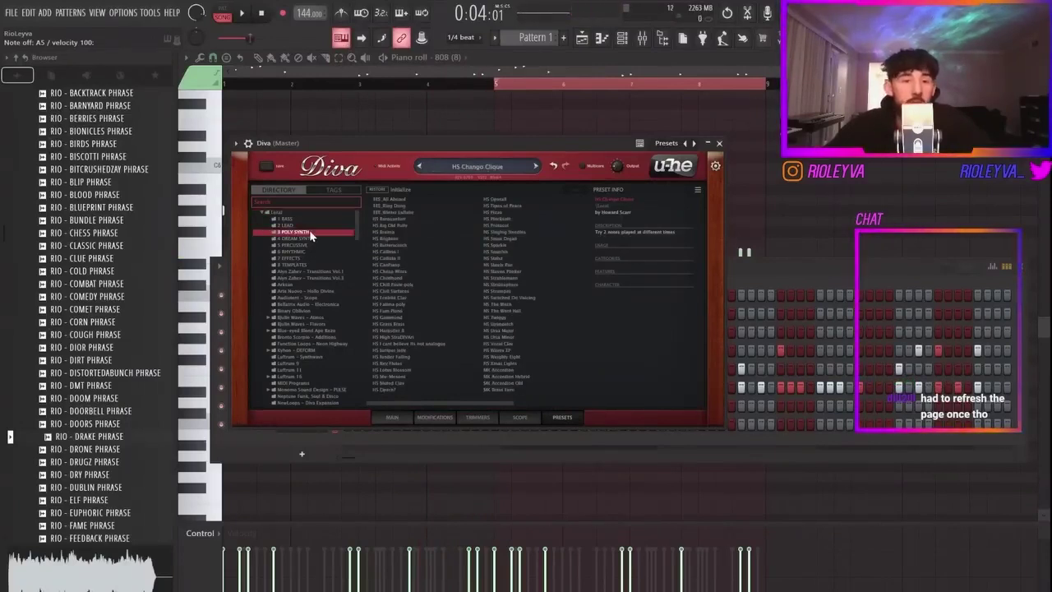
{"action": "left_click", "coordinate": [398, 253]}
{"action": "left_click", "coordinate": [403, 278]}
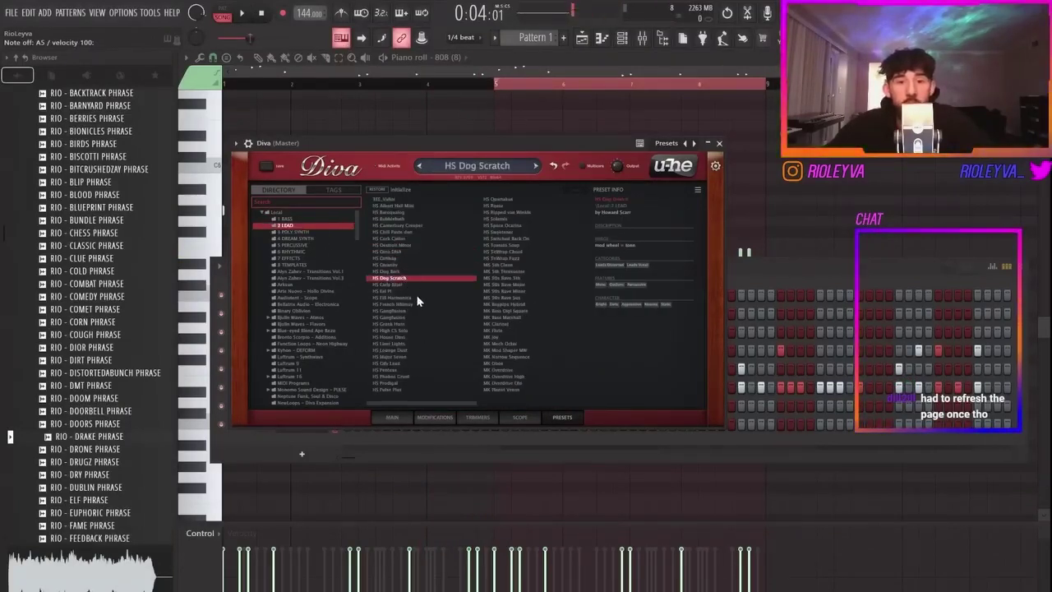
{"action": "left_click", "coordinate": [403, 324]}
{"action": "left_click", "coordinate": [409, 350]}
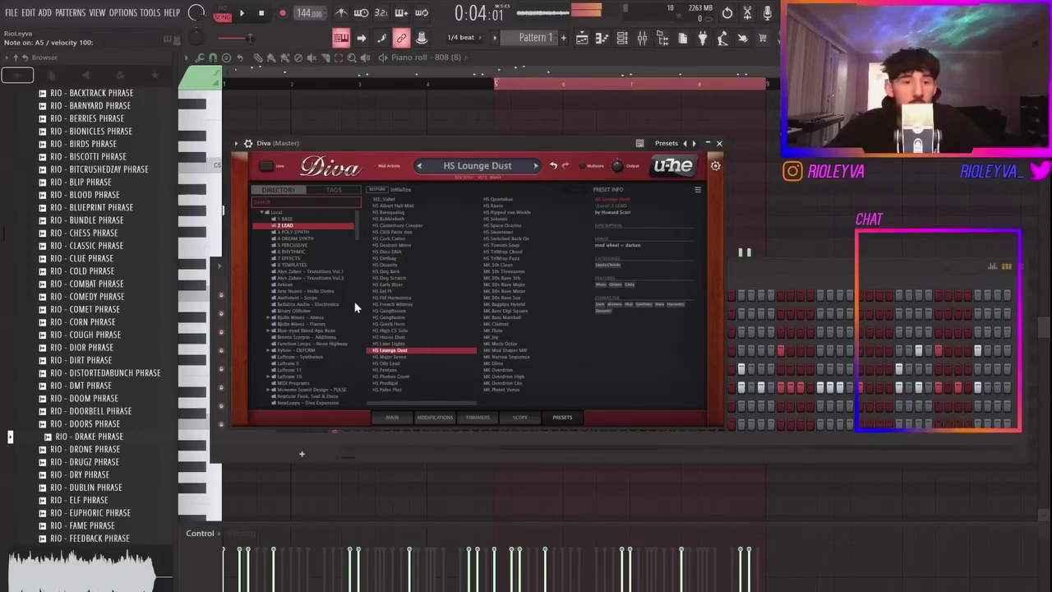
{"action": "left_click", "coordinate": [393, 375]}
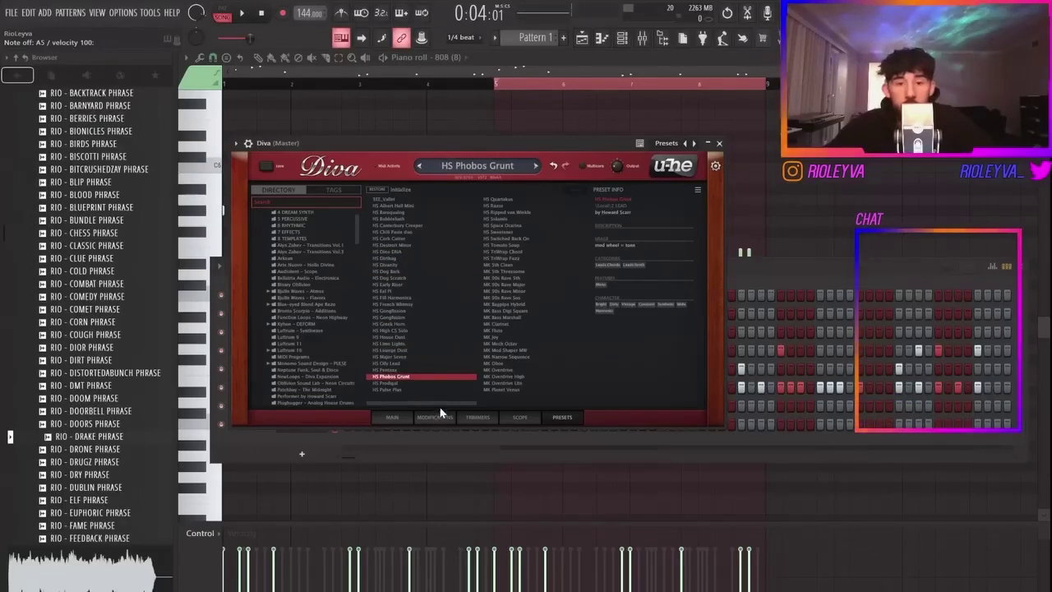
Step: Audition the remaining 2 LEAD presets, load XS Vintage Lead and close the Diva window
{"action": "left_click_drag", "start_coordinate": [439, 409], "coordinate": [564, 404]}
{"action": "left_click", "coordinate": [506, 212]}
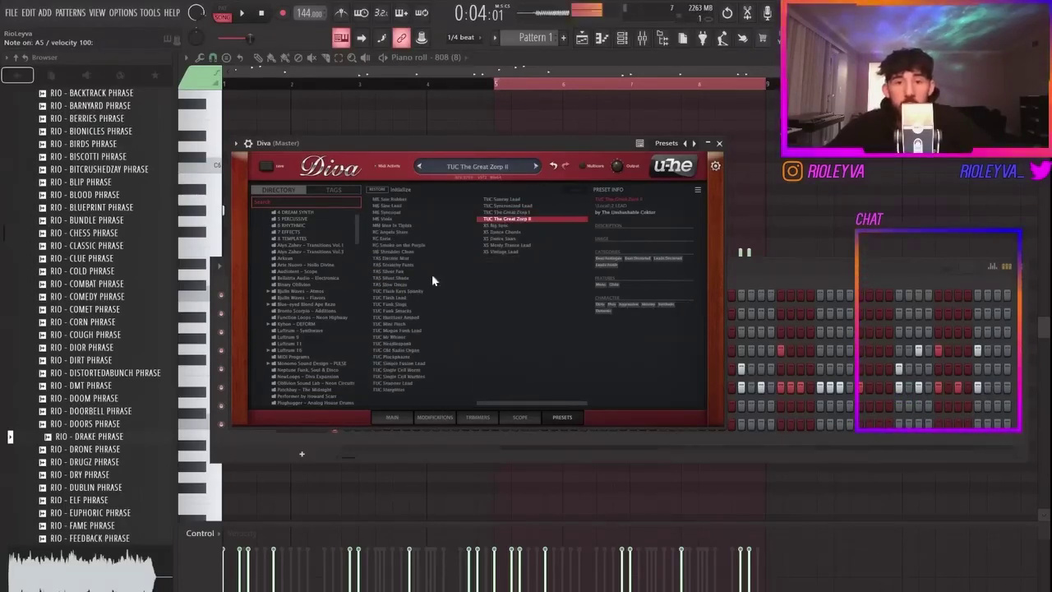
{"action": "left_click", "coordinate": [397, 329]}
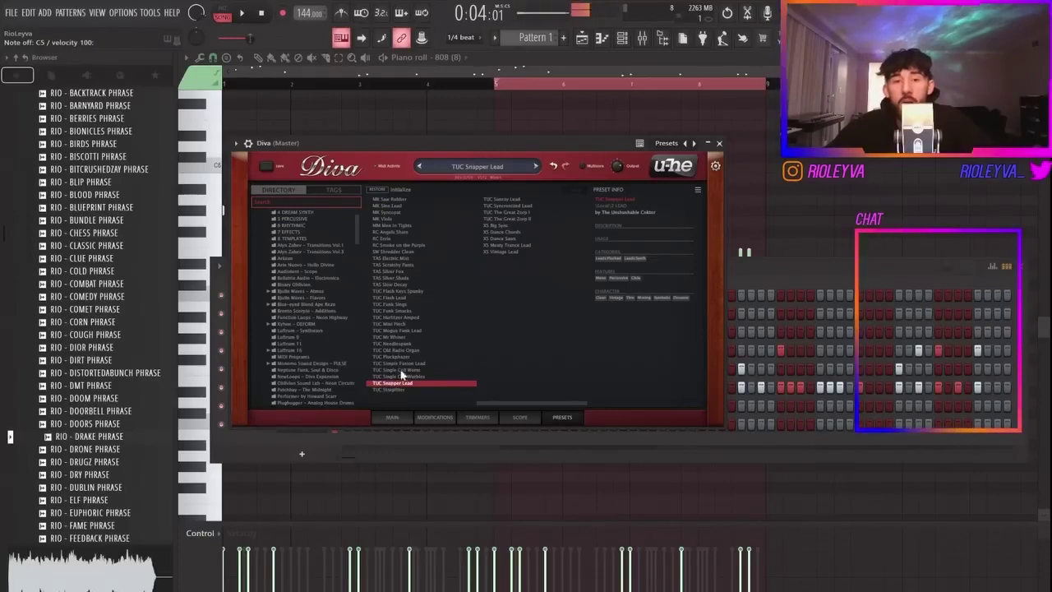
{"action": "left_click", "coordinate": [526, 251]}
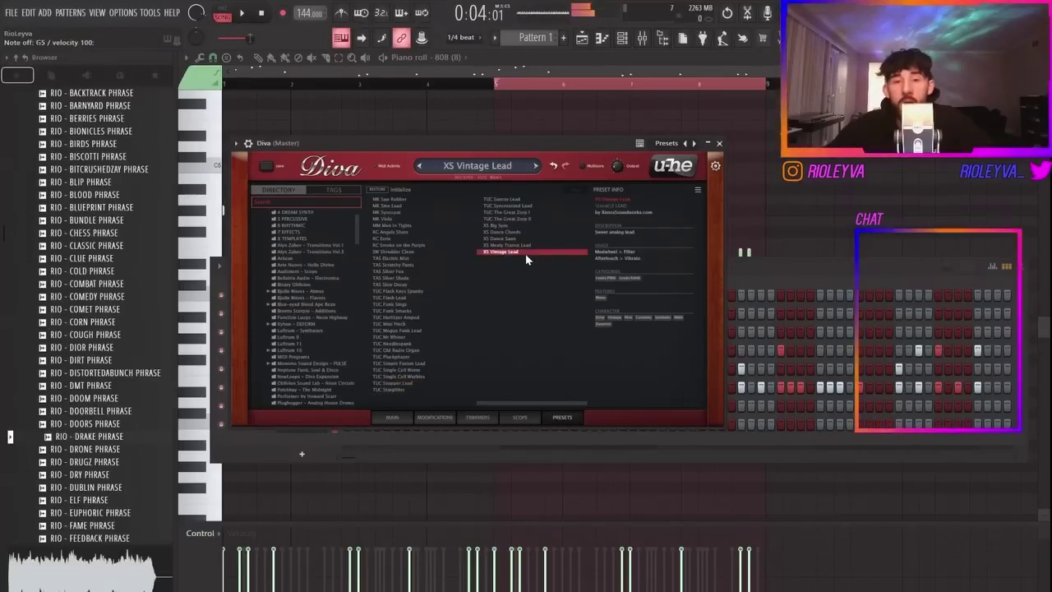
{"action": "left_click", "coordinate": [719, 144]}
Step: Open the Diva channel in the piano roll and play the beat from the start
{"action": "key", "text": "space"}
{"action": "right_click", "coordinate": [299, 424]}
{"action": "left_click", "coordinate": [343, 424]}
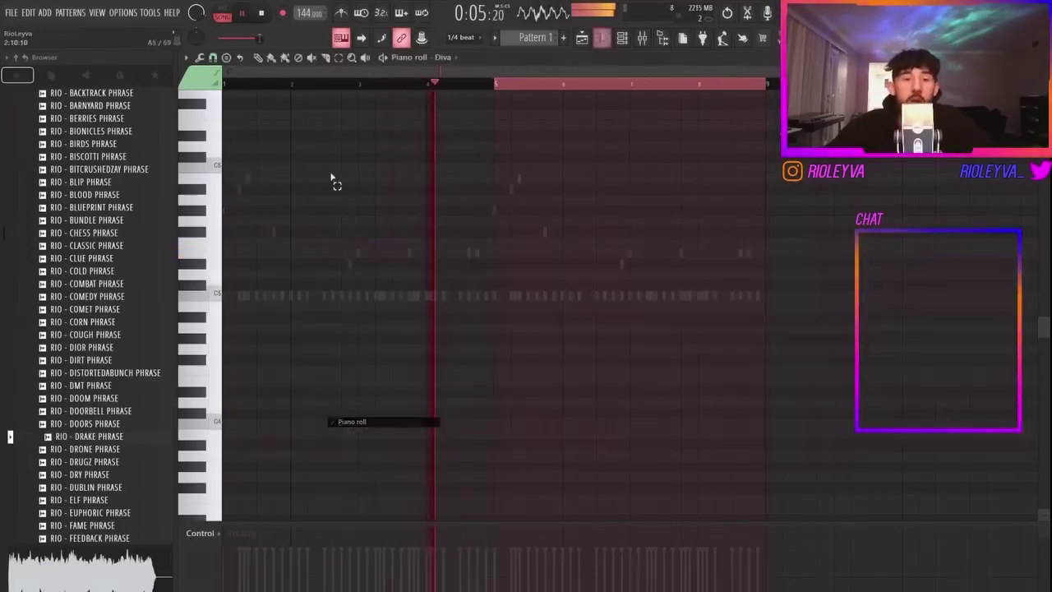
{"action": "left_click", "coordinate": [264, 14]}
{"action": "key", "text": "space"}
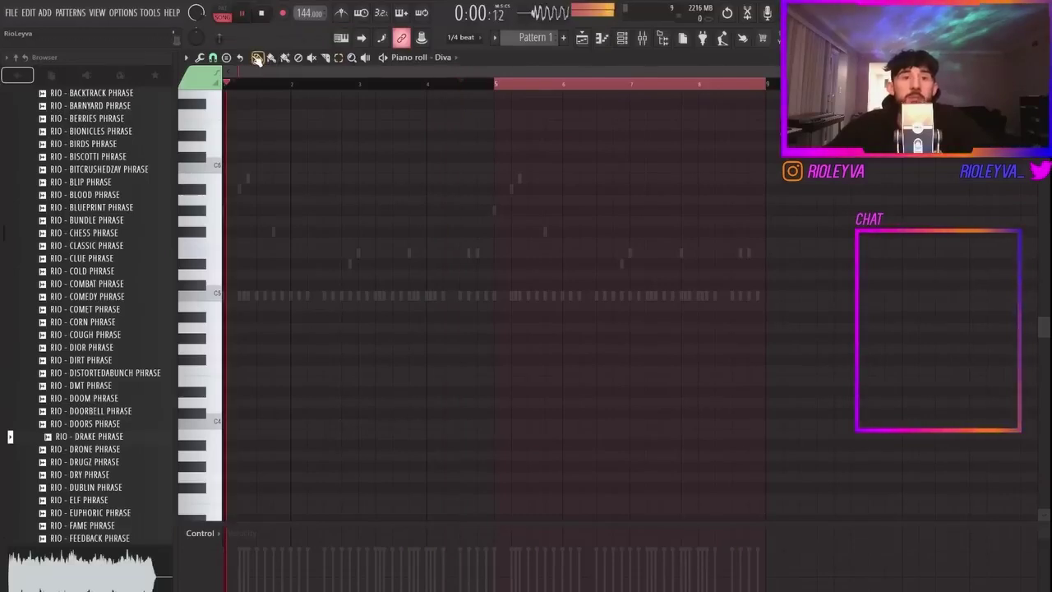
Step: Try short Diva notes near the start of bar 1 at a high pitch and on B5, and delete them
{"action": "key", "text": "space"}
{"action": "scroll", "coordinate": [212, 198], "scroll_direction": "up", "scroll_amount": 3}
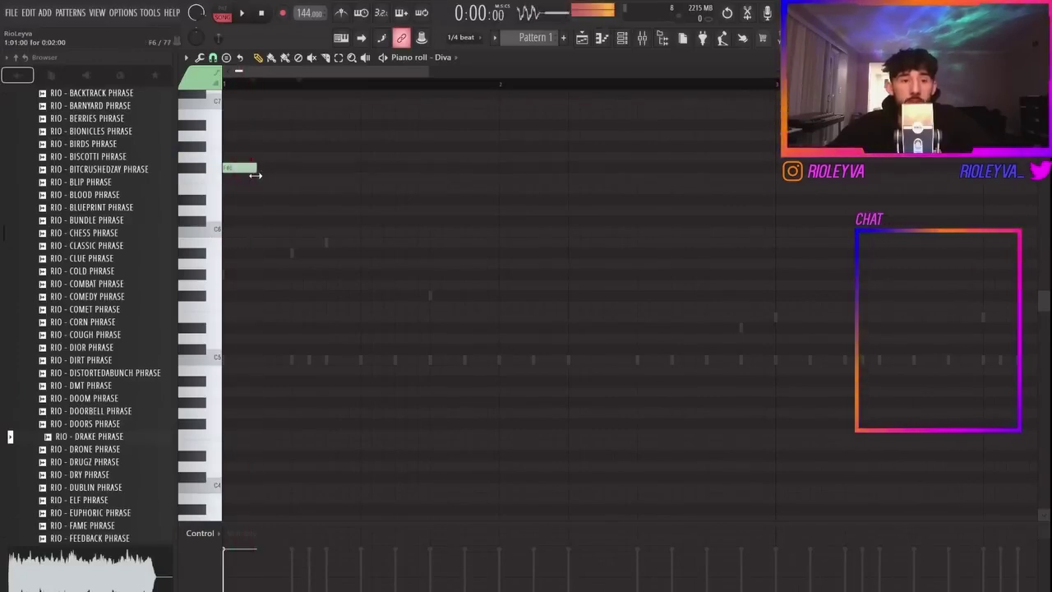
{"action": "left_click", "coordinate": [301, 168]}
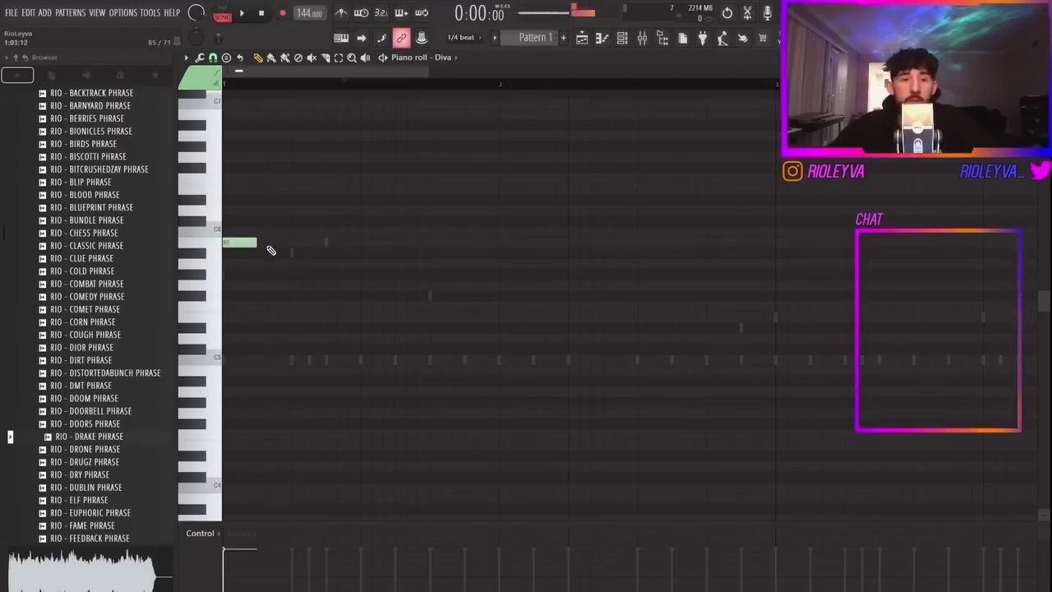
{"action": "key", "text": "space"}
{"action": "left_click", "coordinate": [299, 244]}
{"action": "key", "text": "space"}
{"action": "key", "text": "space"}
{"action": "right_click", "coordinate": [320, 243]}
{"action": "key", "text": "space"}
{"action": "right_click", "coordinate": [250, 244]}
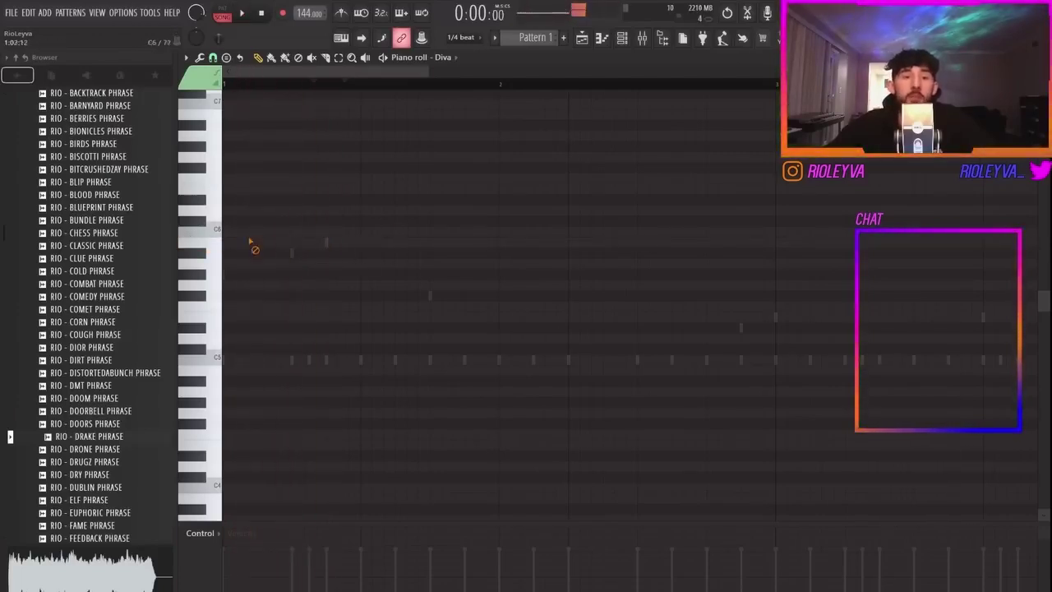
Step: Place a two-step B5 note on beat 3 of bar 1 in the Diva piano roll and play it with the beat
{"action": "left_click", "coordinate": [370, 243]}
{"action": "key", "text": "space"}
{"action": "key", "text": "space"}
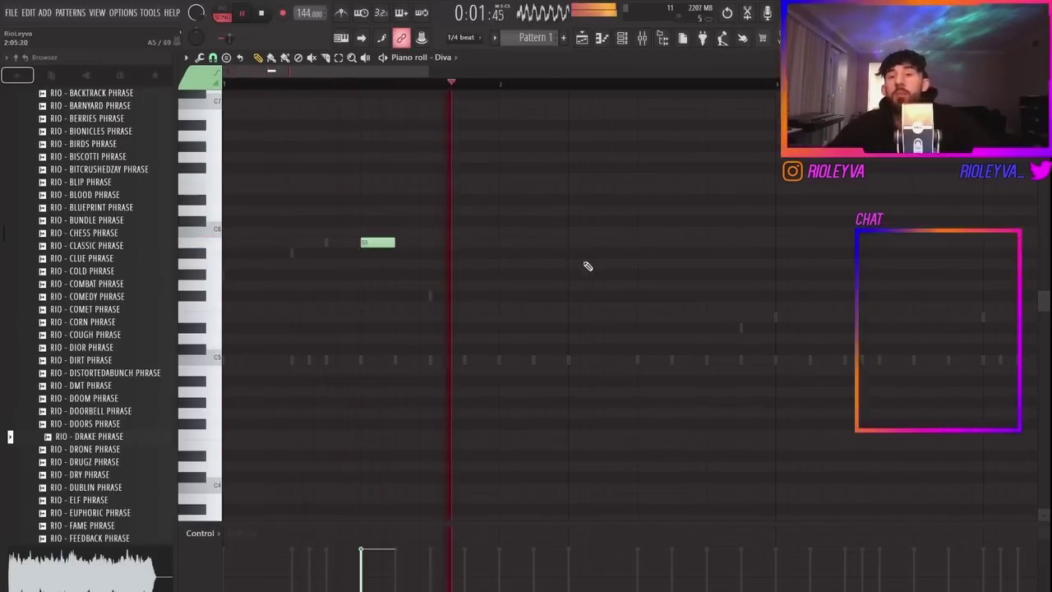
Step: Try further B5 notes in the Diva piano roll after bar 1 against the beat, and delete them
{"action": "left_click", "coordinate": [649, 243]}
{"action": "scroll", "coordinate": [674, 278], "scroll_direction": "down", "scroll_amount": 3}
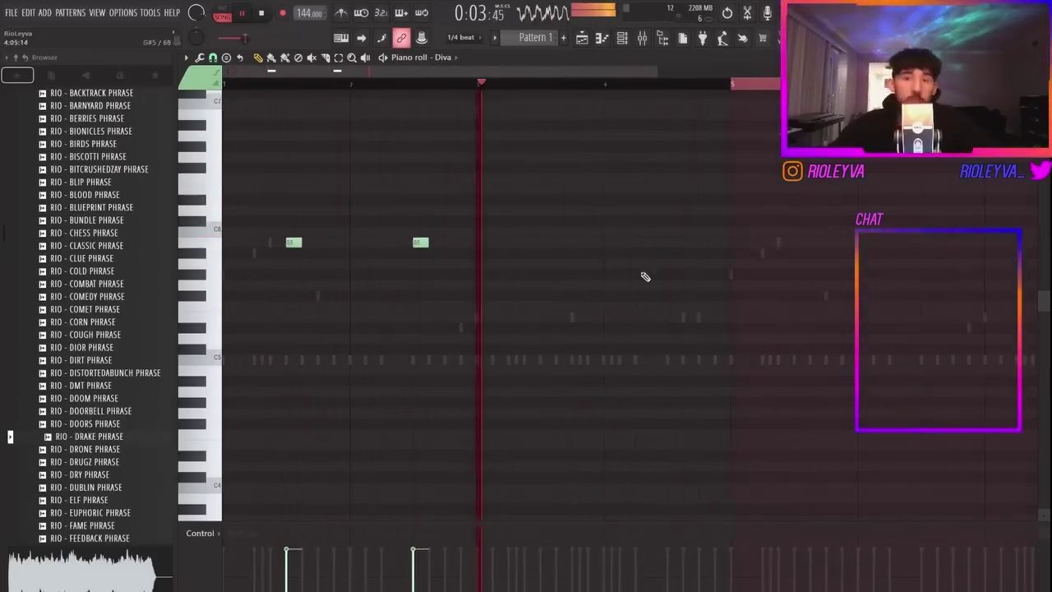
{"action": "left_click", "coordinate": [547, 244]}
{"action": "key", "text": "space"}
{"action": "right_click", "coordinate": [549, 243]}
{"action": "right_click", "coordinate": [420, 244]}
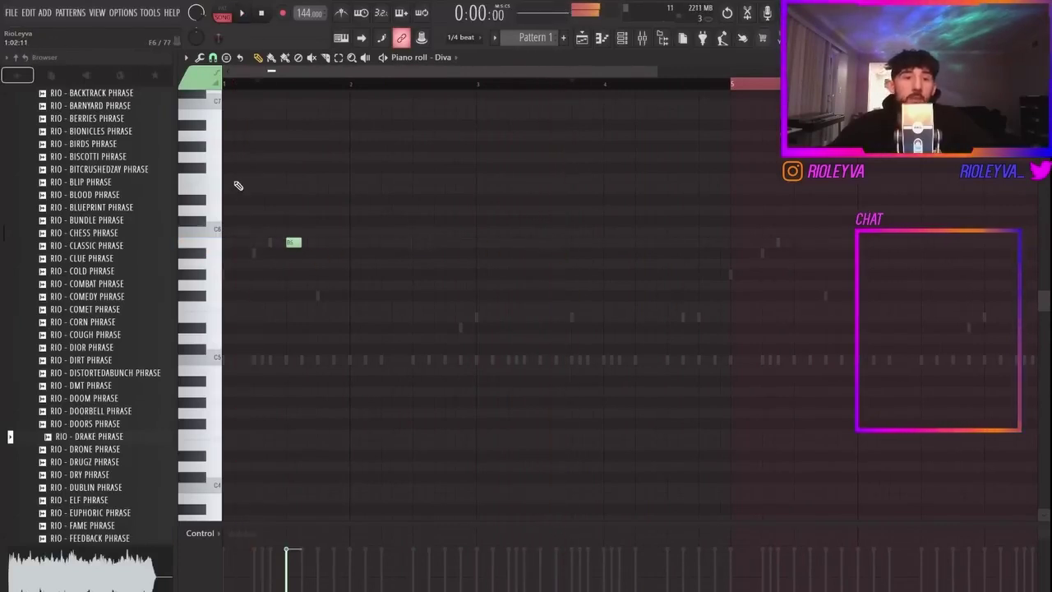
Step: Write two-step Diva notes: F#6 and two B5 on beats 1, 2 and 4 of bar 1, A#5 and B5 on beats 2 and 4 of bar 2
{"action": "scroll", "coordinate": [255, 195], "scroll_direction": "up", "scroll_amount": 3}
{"action": "key", "text": "space"}
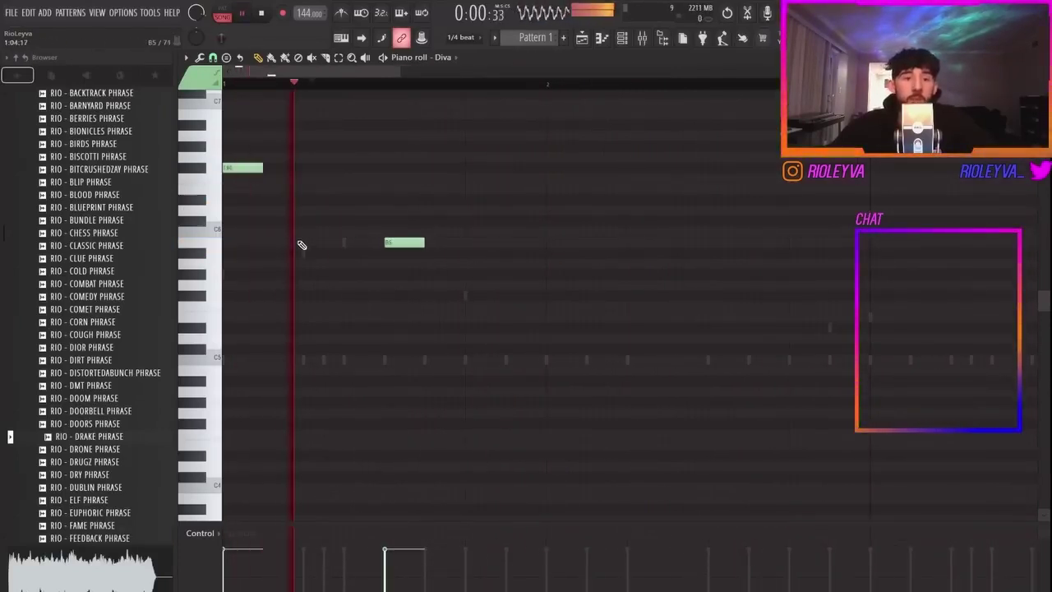
{"action": "left_click", "coordinate": [303, 241]}
{"action": "right_click", "coordinate": [400, 242]}
{"action": "left_click", "coordinate": [466, 241]}
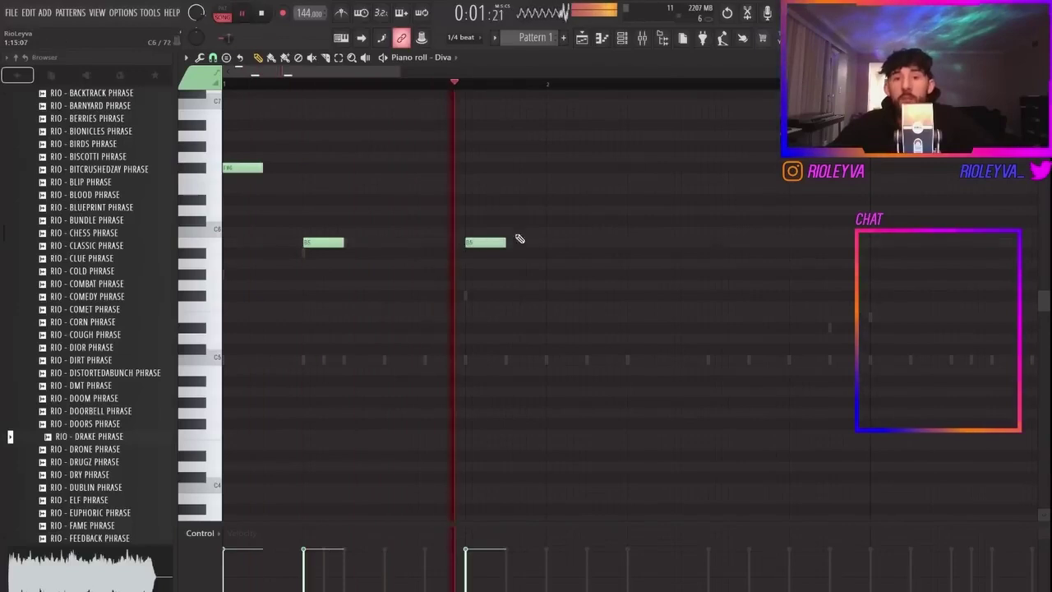
{"action": "left_click", "coordinate": [629, 252]}
{"action": "left_click", "coordinate": [791, 242]}
{"action": "scroll", "coordinate": [601, 189], "scroll_direction": "down", "scroll_amount": 3}
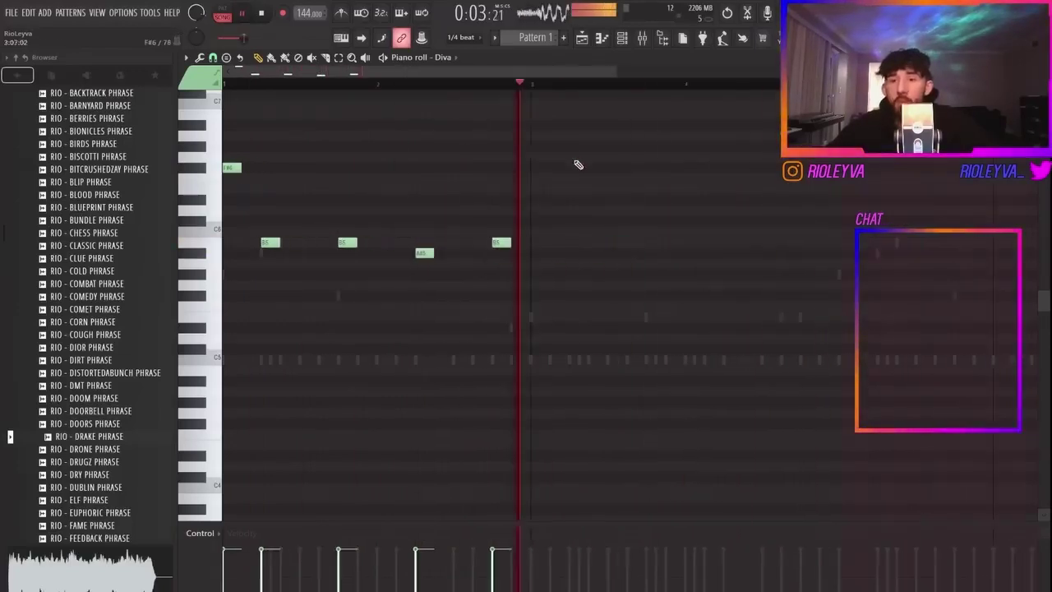
Step: Duplicate the two-bar Diva phrase into bars 3 and 4 and clear the selection
{"action": "key", "text": "ctrl+a"}
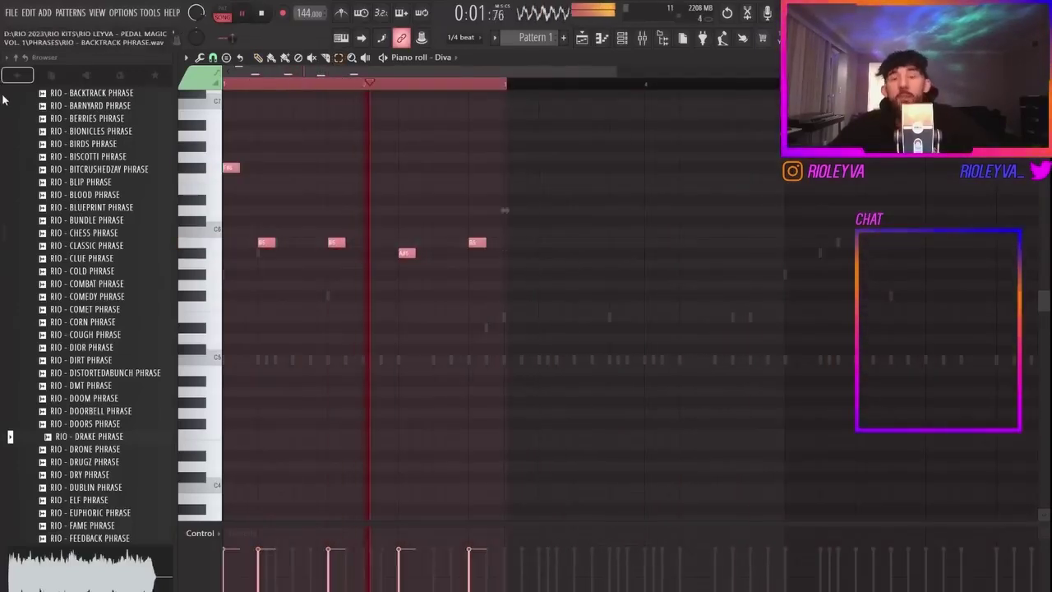
{"action": "key", "text": "ctrl+b"}
{"action": "left_click", "coordinate": [580, 85], "text": "ctrl"}
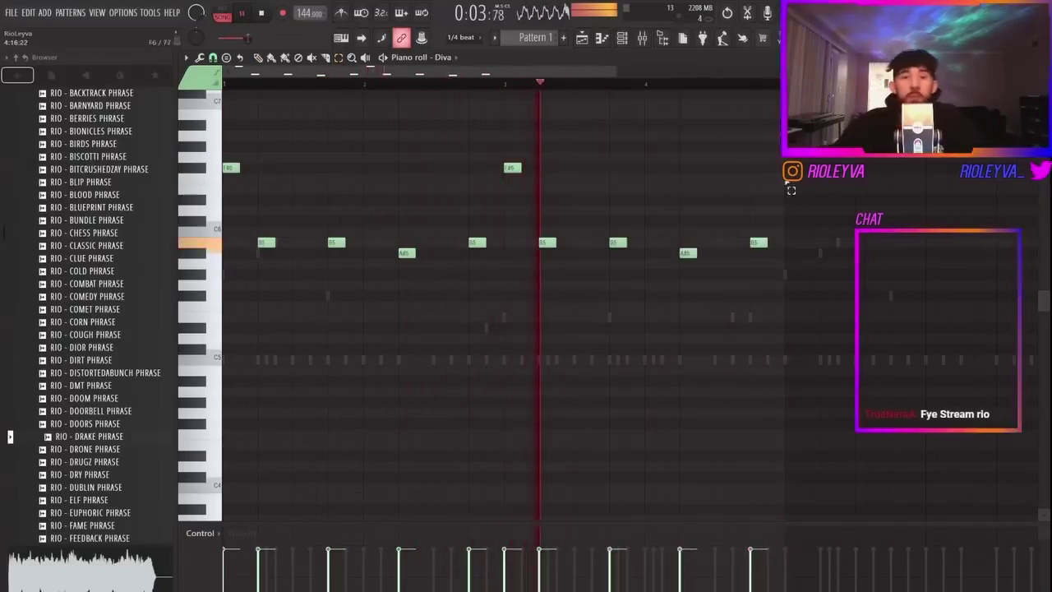
Step: Vary the end of the Diva melody in bar 4 with consecutive two-step B5, A#6, B6, A#6 and F#6 notes
{"action": "scroll", "coordinate": [677, 233], "scroll_direction": "up", "scroll_amount": 3}
{"action": "key", "text": "space"}
{"action": "scroll", "coordinate": [757, 173], "scroll_direction": "up", "scroll_amount": 2}
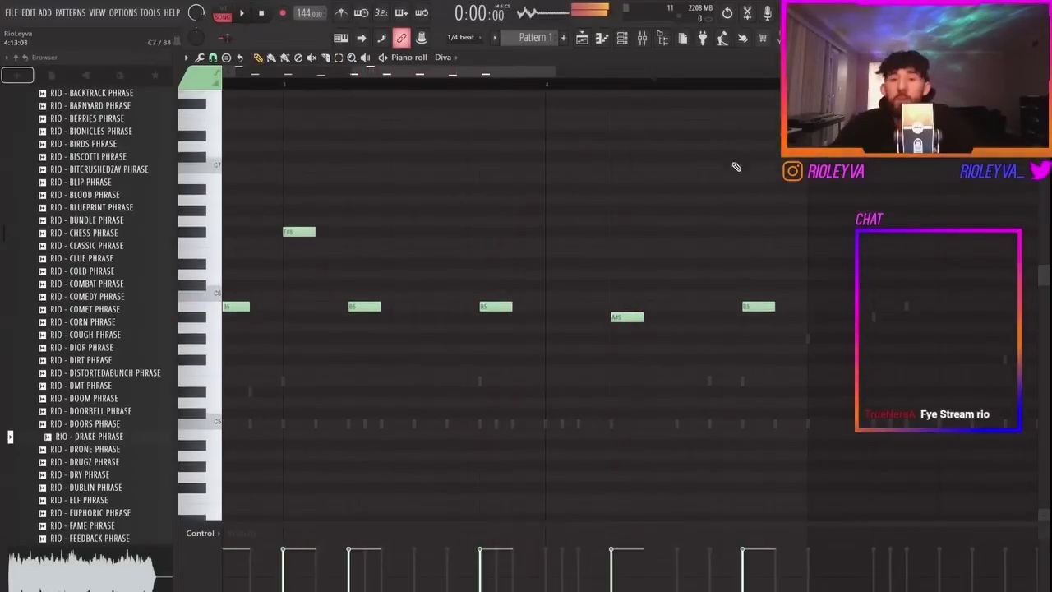
{"action": "key", "text": "space"}
{"action": "left_click", "coordinate": [653, 306]}
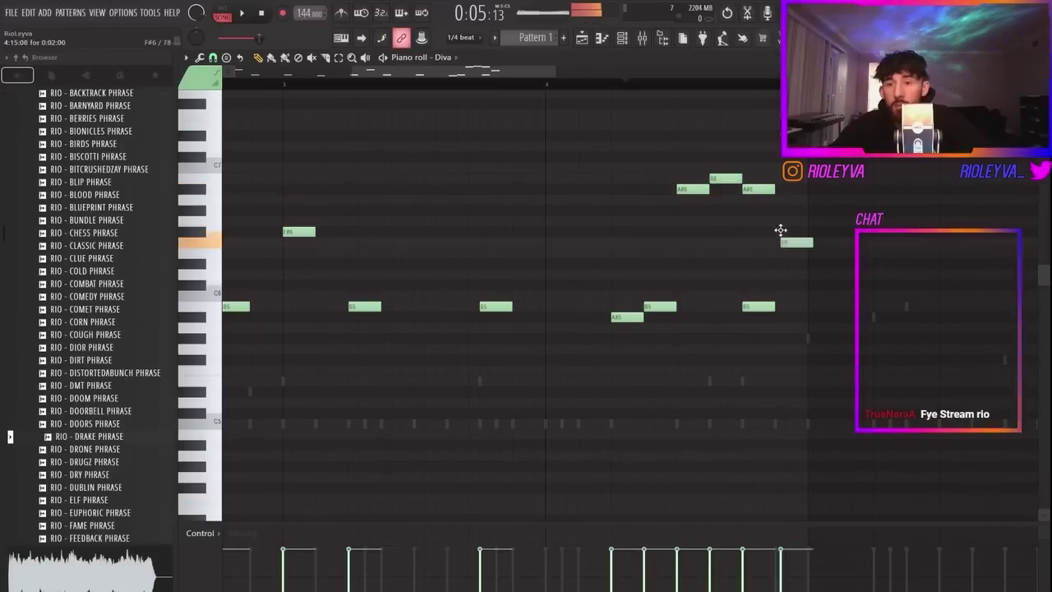
Step: Duplicate the four-bar Diva melody into bars 5 to 8 and delete the final F#6 in bars 4 and 8
{"action": "key", "text": "ctrl+a"}
{"action": "scroll", "coordinate": [416, 233], "scroll_direction": "down", "scroll_amount": 4}
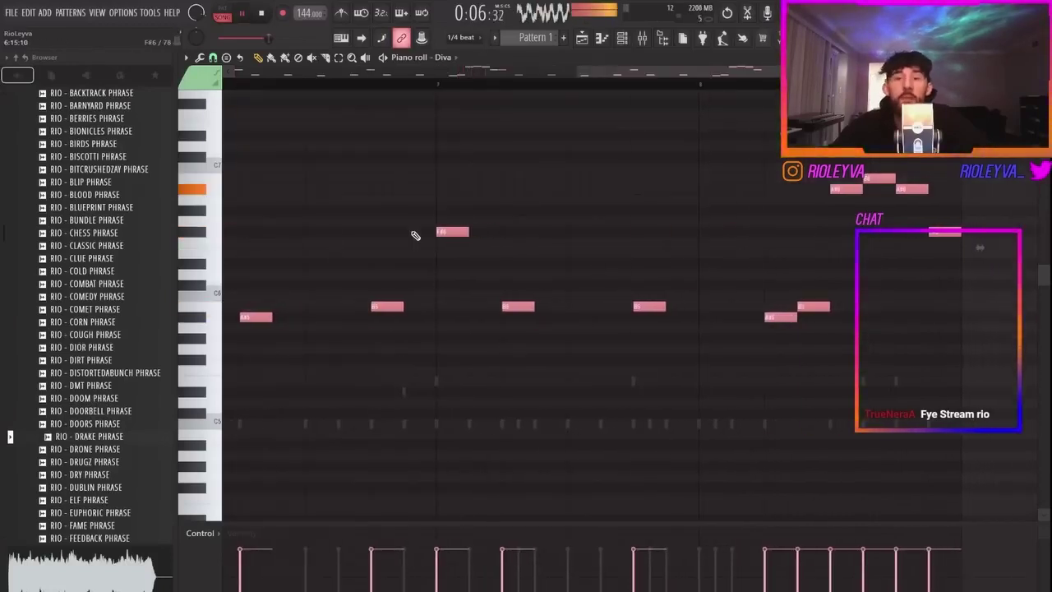
{"action": "key", "text": "ctrl+b"}
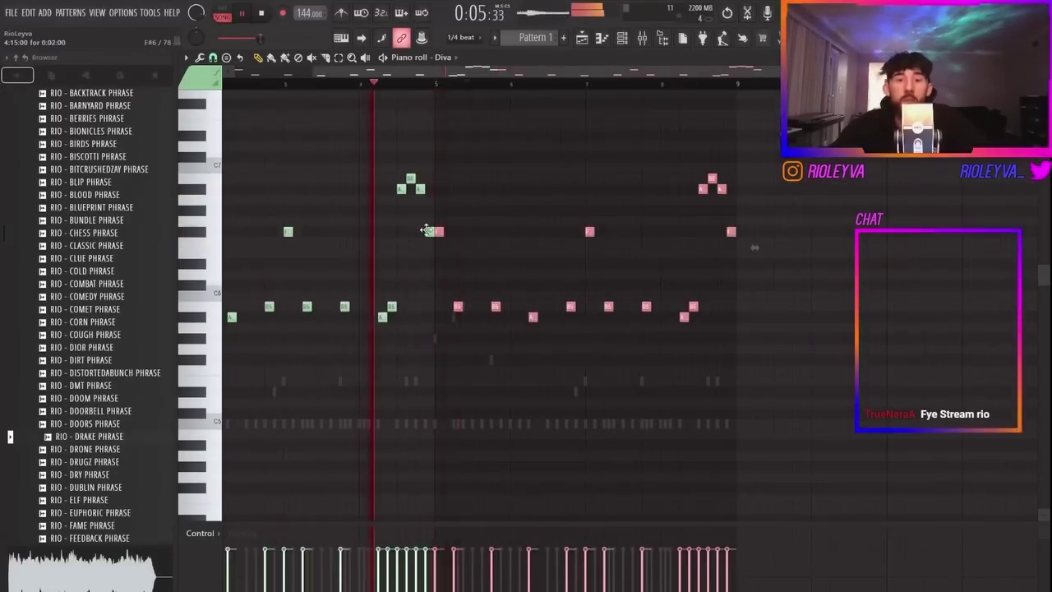
{"action": "right_click", "coordinate": [429, 234]}
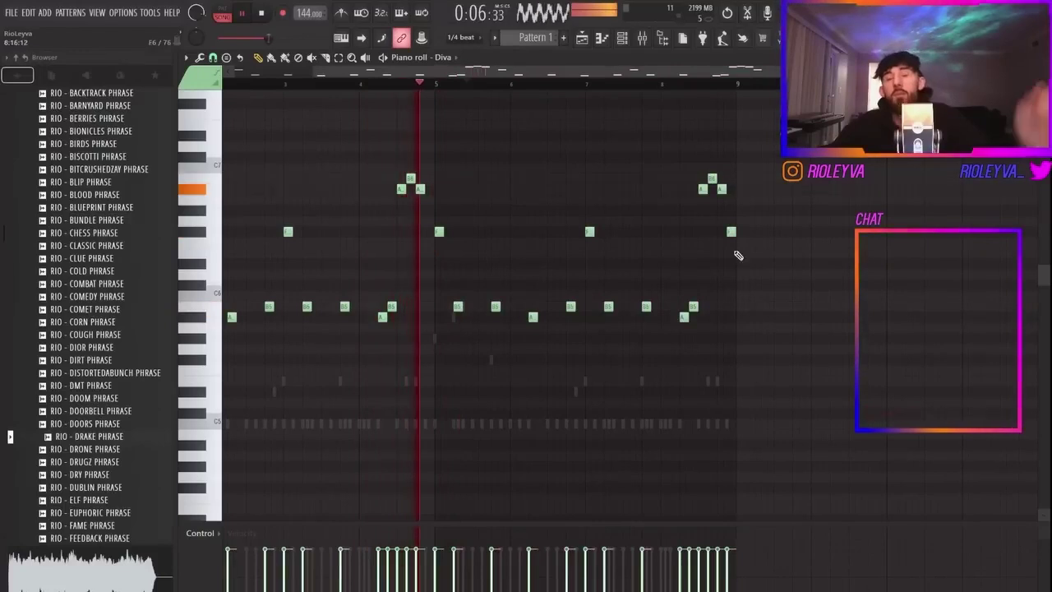
{"action": "right_click", "coordinate": [731, 235]}
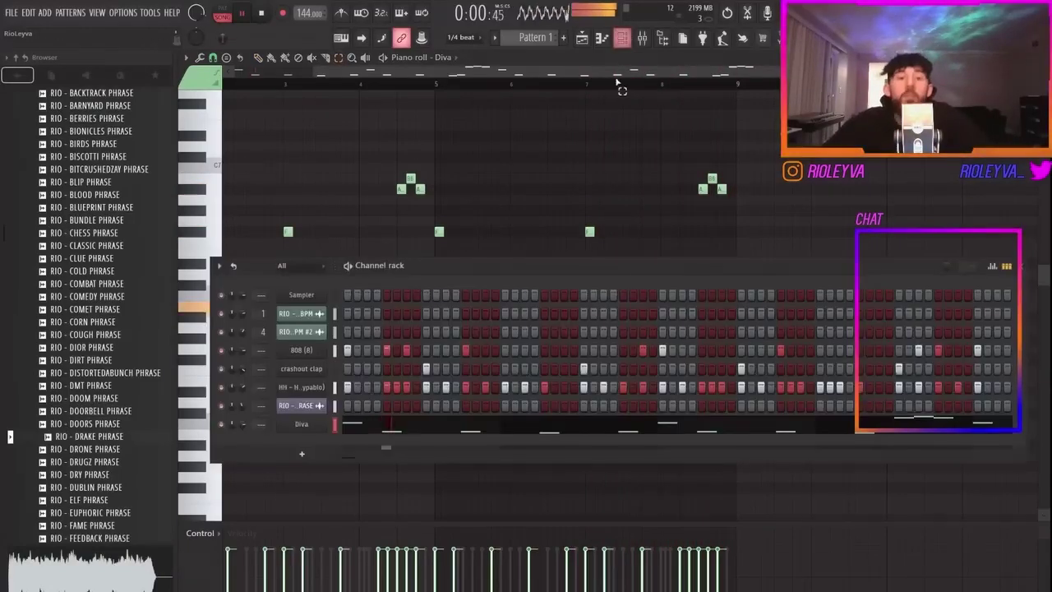
Step: Arm the Master track in the mixer and render the eight-bar beat to a WAV audio clip
{"action": "left_click", "coordinate": [621, 38]}
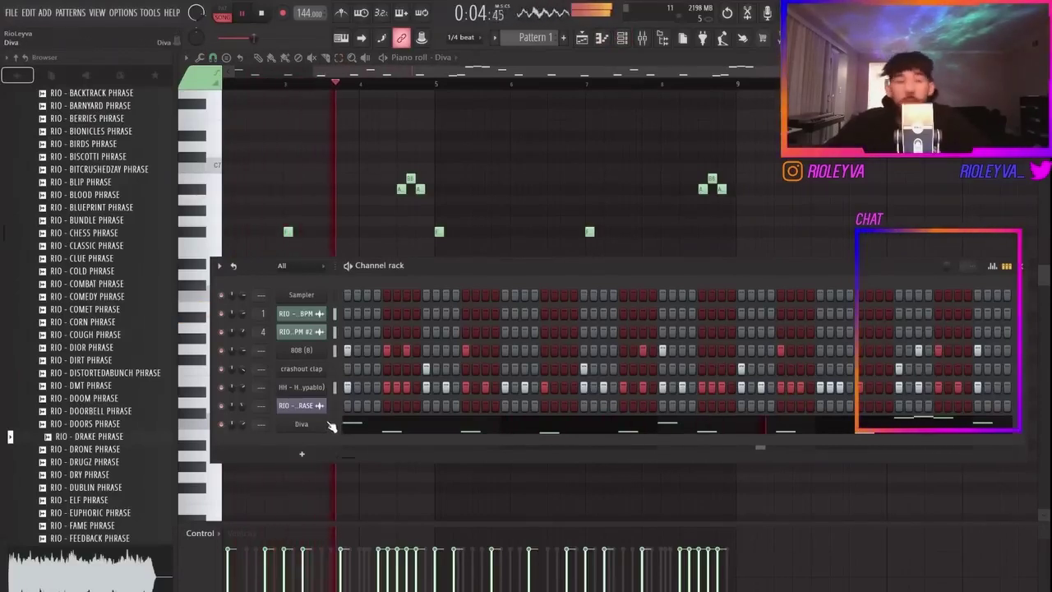
{"action": "left_click", "coordinate": [643, 38]}
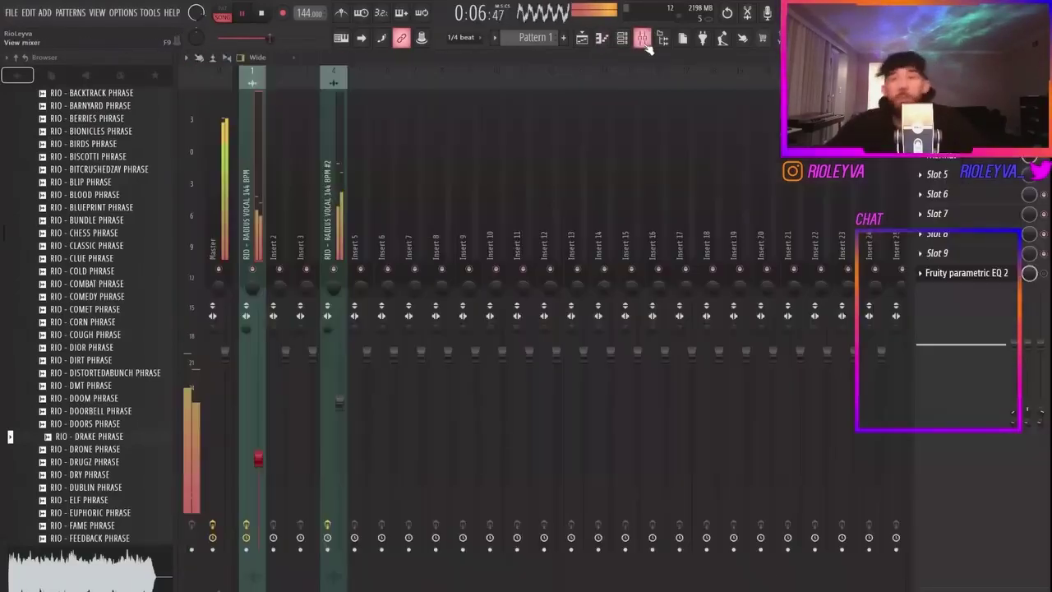
{"action": "left_click", "coordinate": [213, 550]}
{"action": "key", "text": "alt+r"}
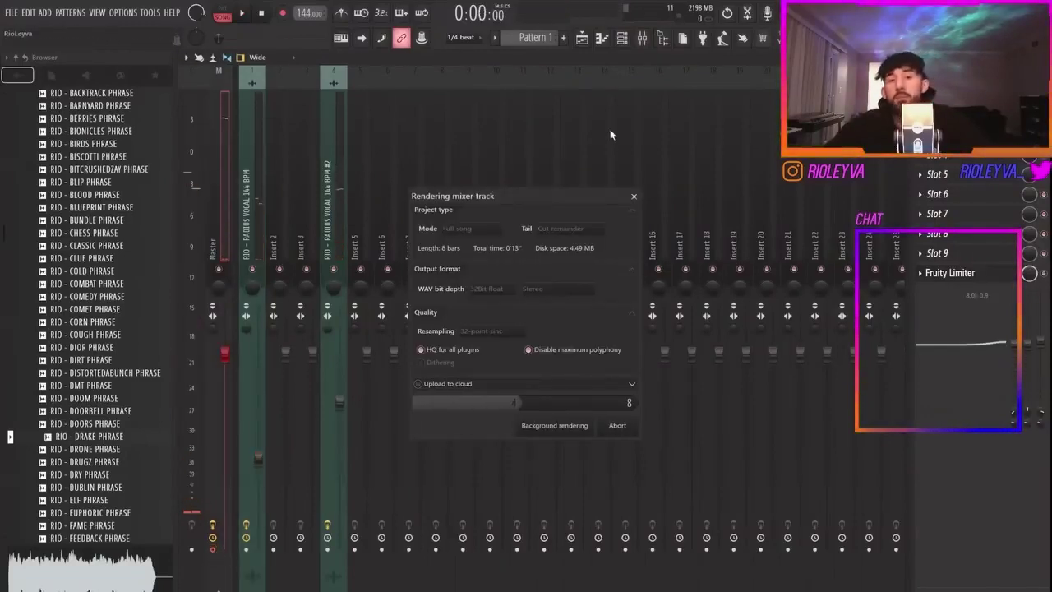
Step: Place the rendered Master clip at the start of Track 6 in the playlist and solo that track
{"action": "left_click", "coordinate": [583, 39]}
{"action": "left_click_drag", "start_coordinate": [232, 165], "coordinate": [493, 288]}
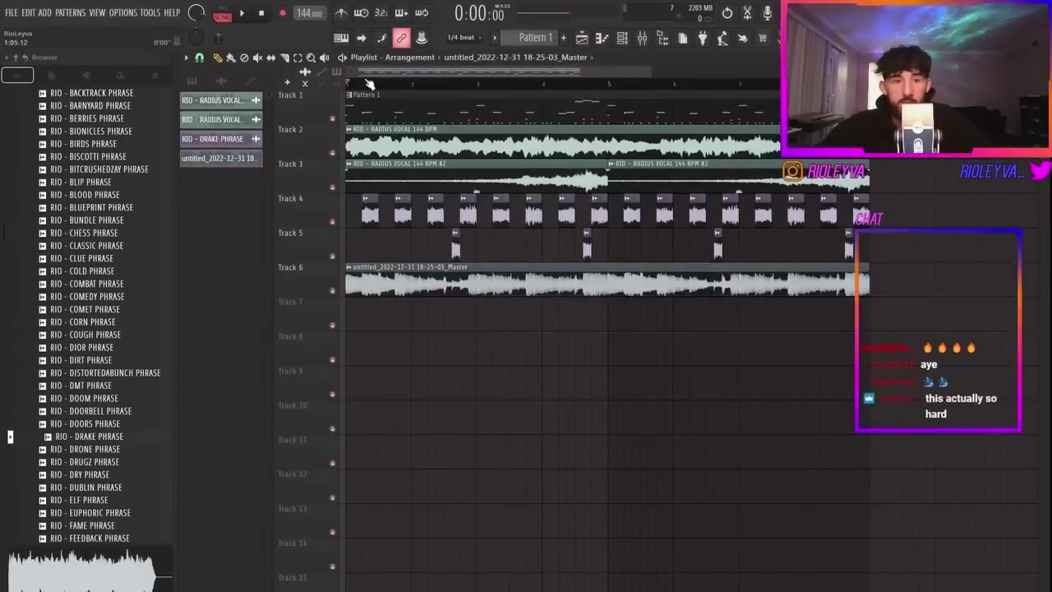
{"action": "right_click", "coordinate": [332, 290]}
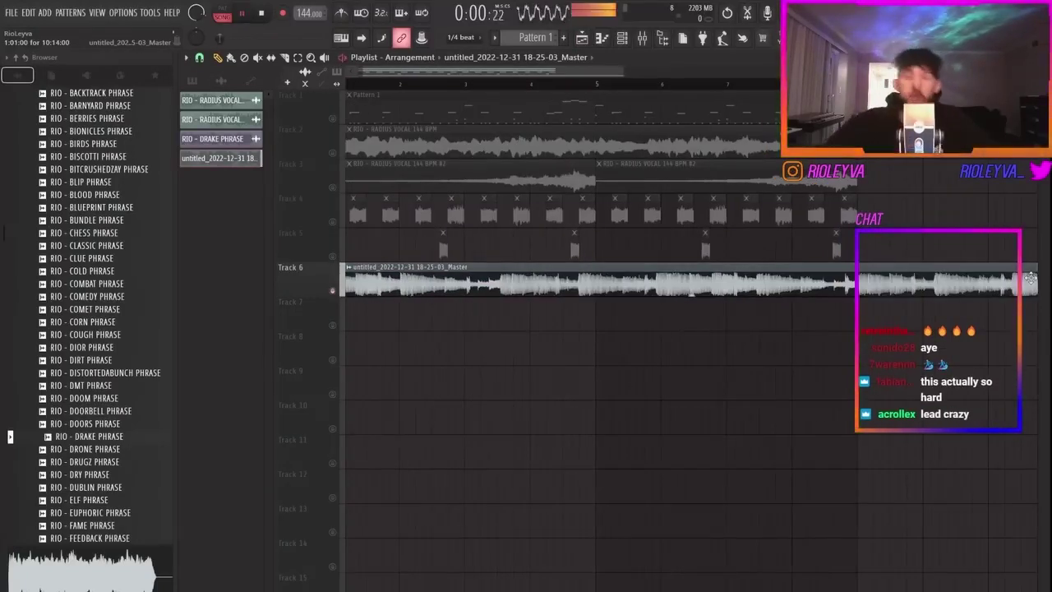
Step: Try the rendered clip stretched to about 9.5 bars and duplicated after itself, and remove the copy
{"action": "scroll", "coordinate": [794, 423], "scroll_direction": "down", "scroll_amount": 2}
{"action": "left_click_drag", "start_coordinate": [796, 264], "coordinate": [748, 265]}
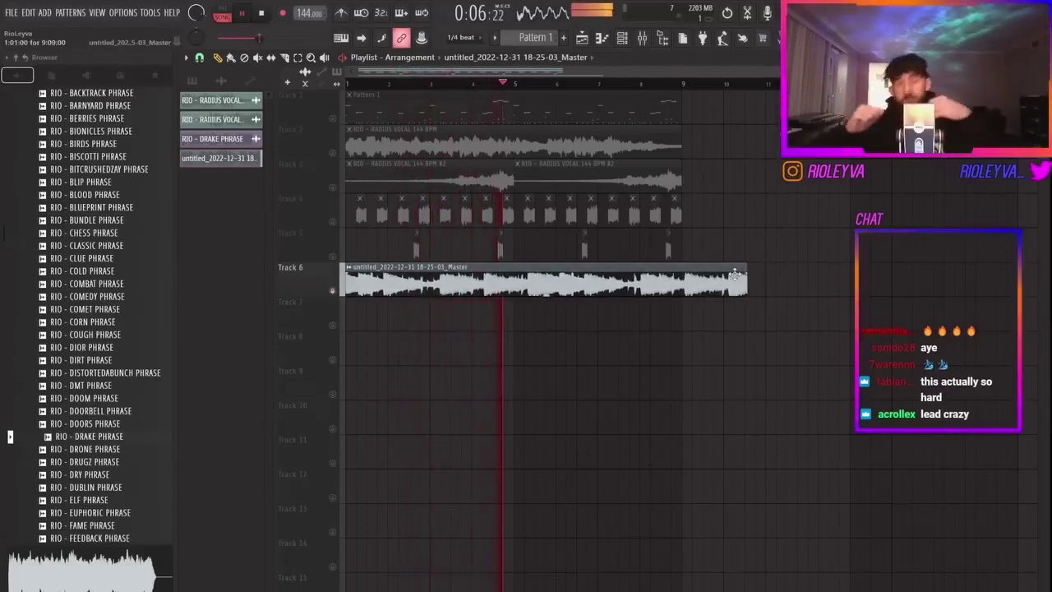
{"action": "key", "text": "ctrl+b"}
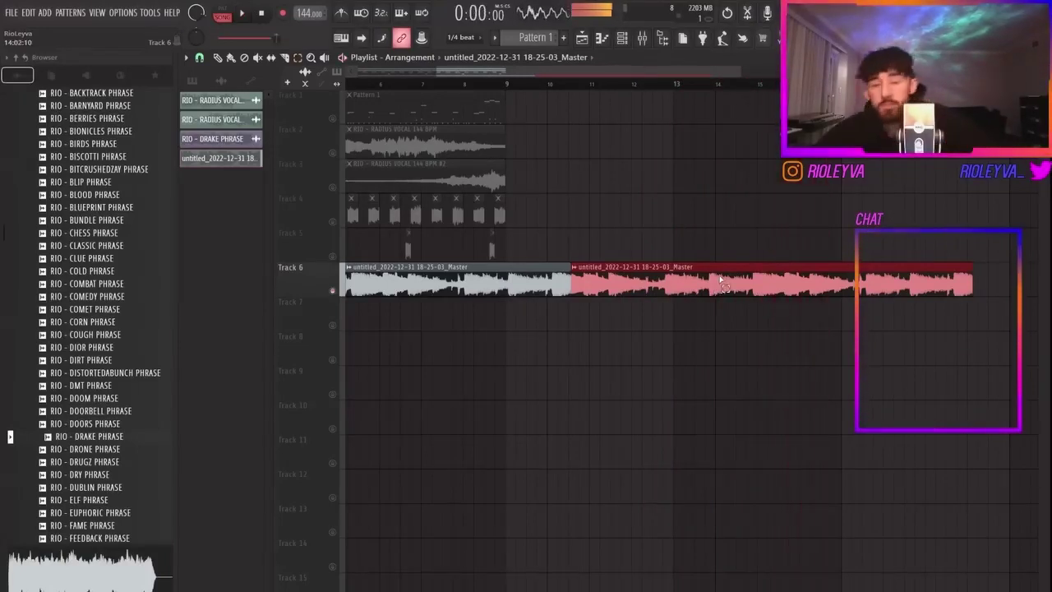
{"action": "scroll", "coordinate": [737, 319], "scroll_direction": "down", "scroll_amount": 4}
{"action": "key", "text": "ctrl+x"}
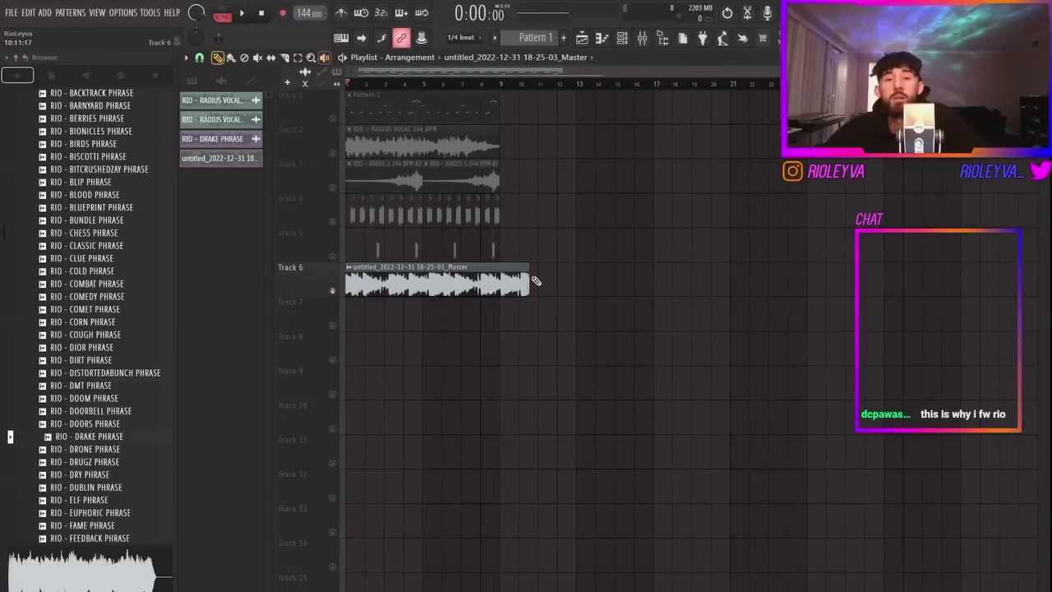
Step: Shorten the stretched render on Track 6 to about 7 bars and duplicate it after itself
{"action": "left_click_drag", "start_coordinate": [528, 267], "coordinate": [483, 276]}
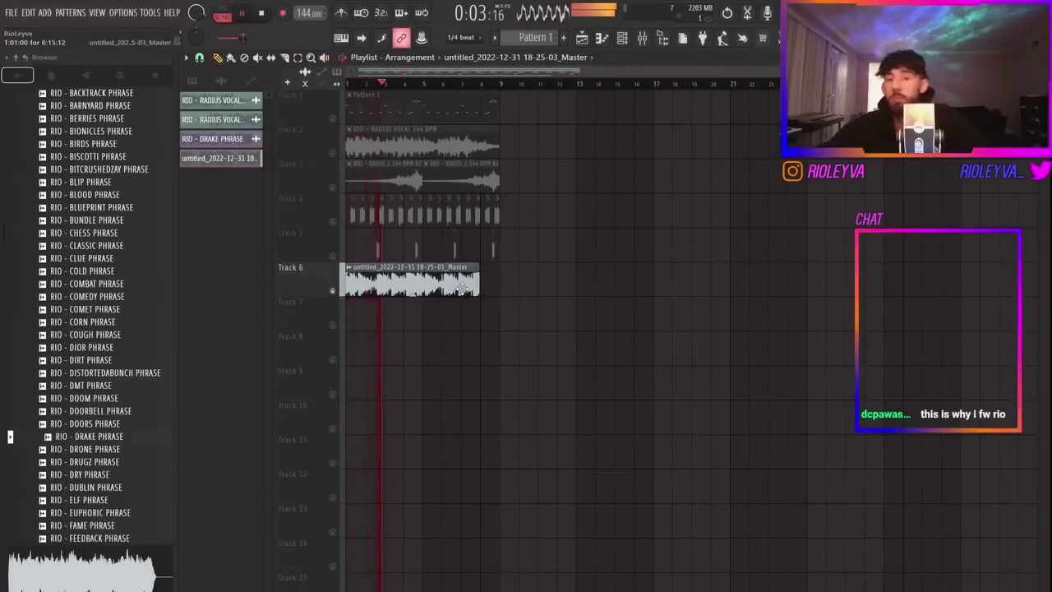
{"action": "left_click", "coordinate": [454, 285]}
{"action": "key", "text": "ctrl+b"}
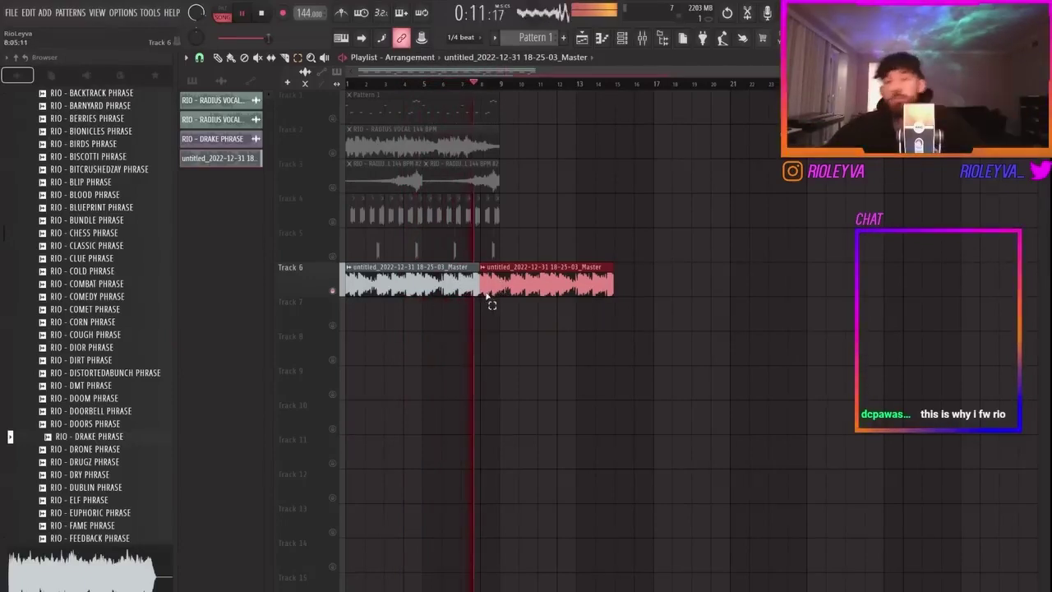
Step: Delete both rendered Master clips from Track 6 and bring the other playlist tracks back out of mute
{"action": "left_click", "coordinate": [294, 272]}
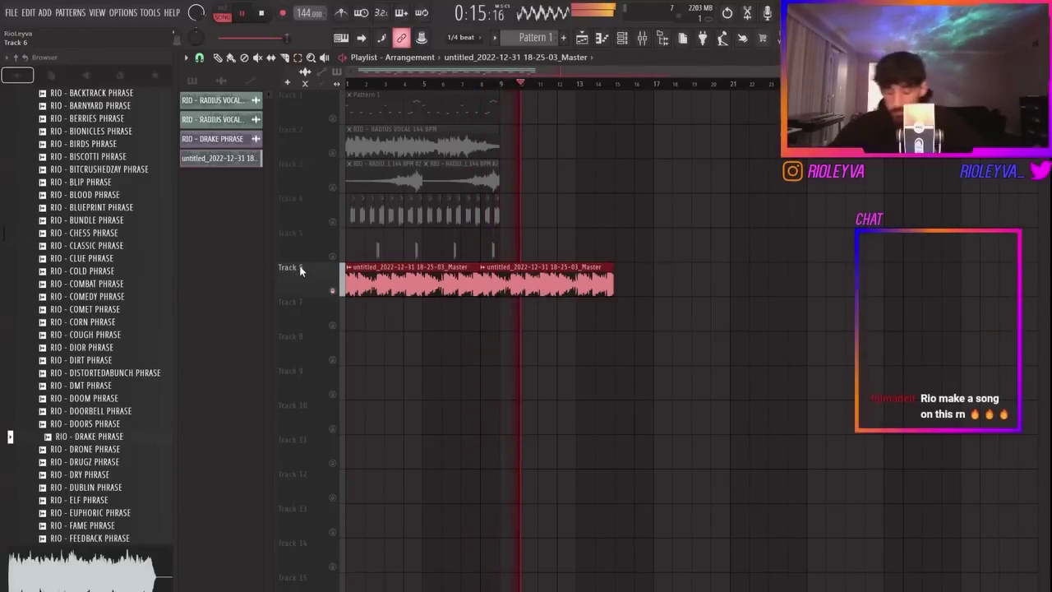
{"action": "left_click_drag", "start_coordinate": [357, 268], "coordinate": [517, 295]}
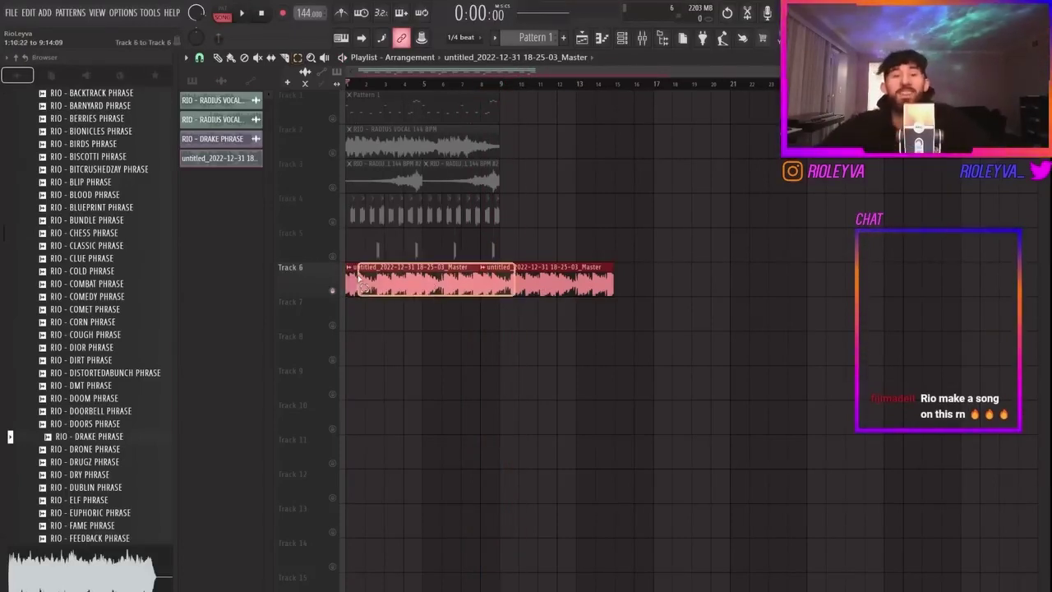
{"action": "key", "text": "Delete"}
{"action": "right_click", "coordinate": [333, 257]}
{"action": "right_click", "coordinate": [333, 257]}
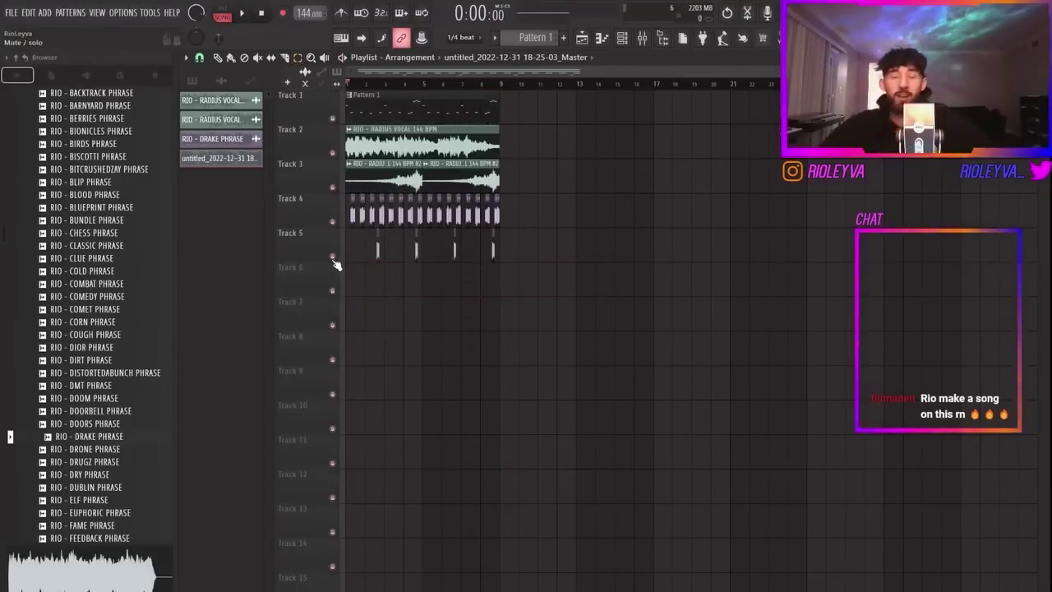
Step: Select Pattern 1 and split it by channel into separate patterns
{"action": "left_click", "coordinate": [464, 110]}
{"action": "left_click", "coordinate": [494, 38]}
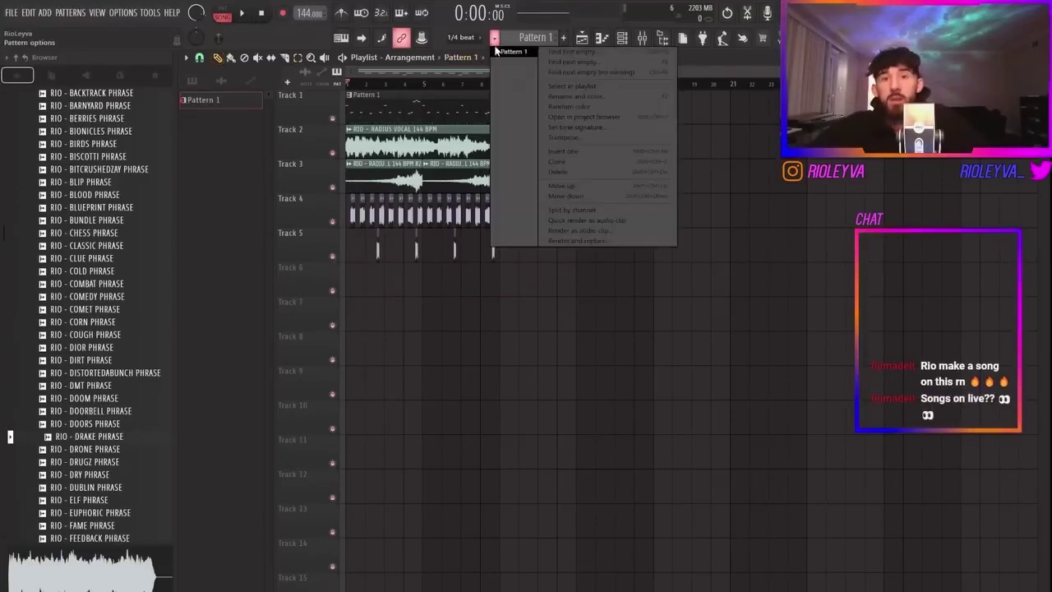
{"action": "left_click", "coordinate": [438, 72]}
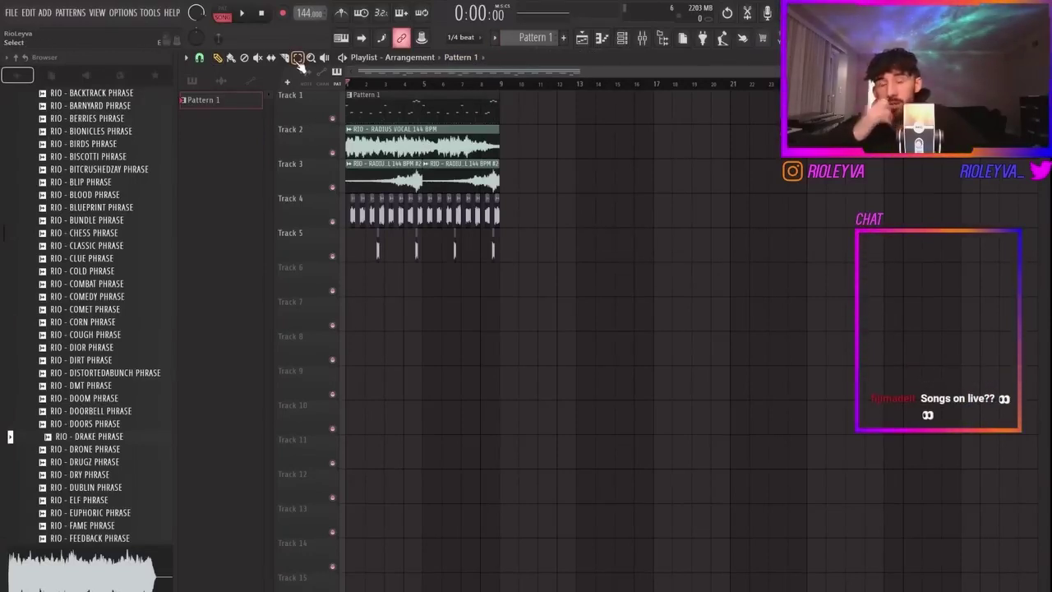
{"action": "left_click", "coordinate": [496, 38]}
{"action": "left_click", "coordinate": [561, 209]}
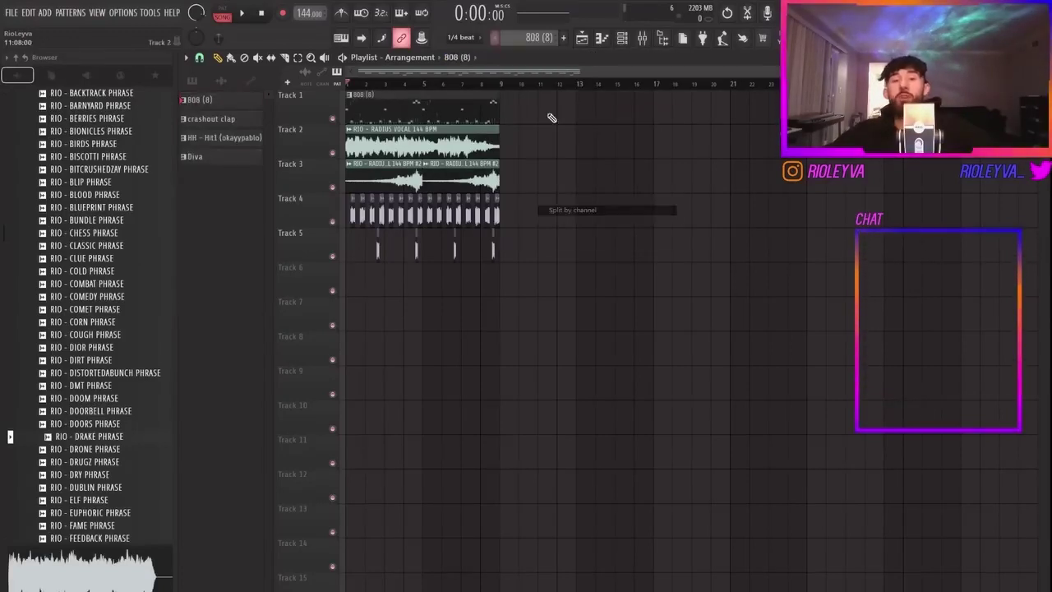
Step: Lay out the 808 (8), crashout clap, HH - Hit1 and Diva patterns as eight-bar clips on Tracks 6 to 9, leaving Track 1 empty
{"action": "left_click_drag", "start_coordinate": [222, 157], "coordinate": [350, 294]}
{"action": "left_click", "coordinate": [199, 59]}
{"action": "left_click", "coordinate": [210, 221]}
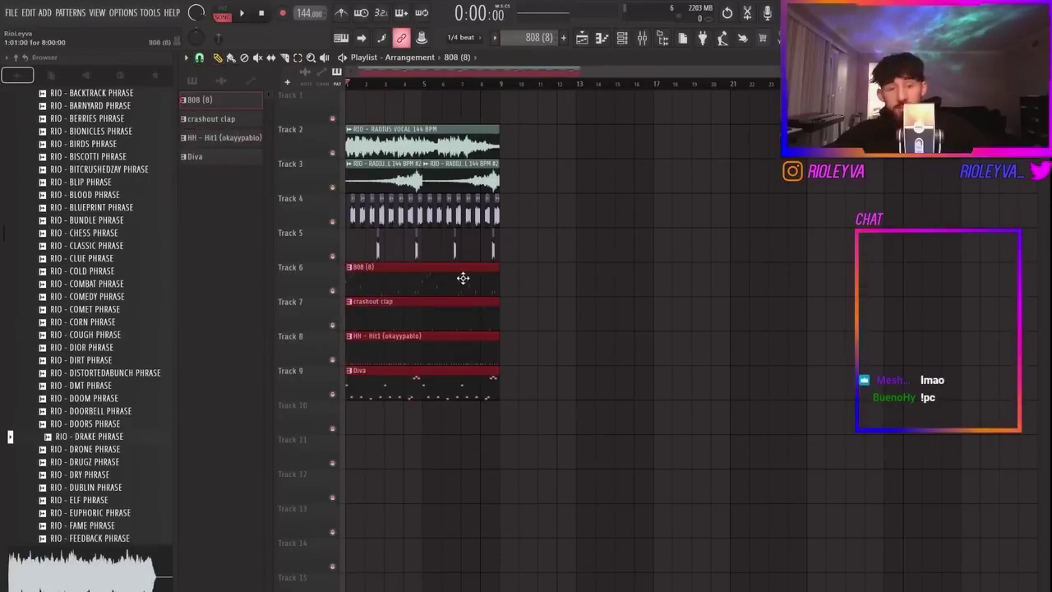
Step: Select all clips on Tracks 2 to 9 and duplicate the eight-bar section repeatedly along the timeline
{"action": "left_click_drag", "start_coordinate": [554, 410], "coordinate": [346, 121]}
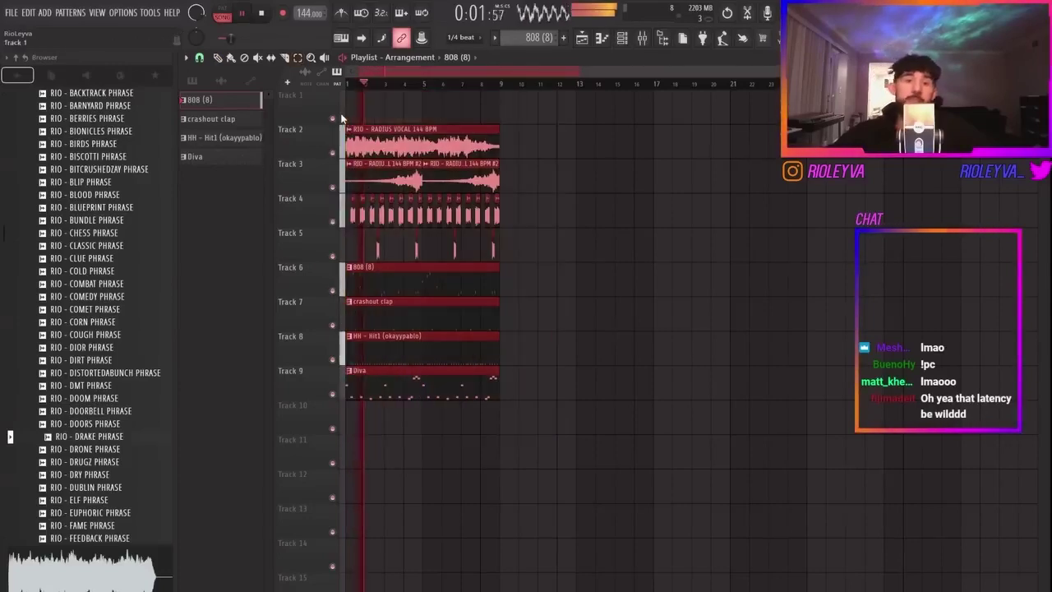
{"action": "key", "text": "ctrl+b"}
{"action": "key", "text": "ctrl+b"}
{"action": "key", "text": "ctrl+b"}
{"action": "key", "text": "ctrl+b"}
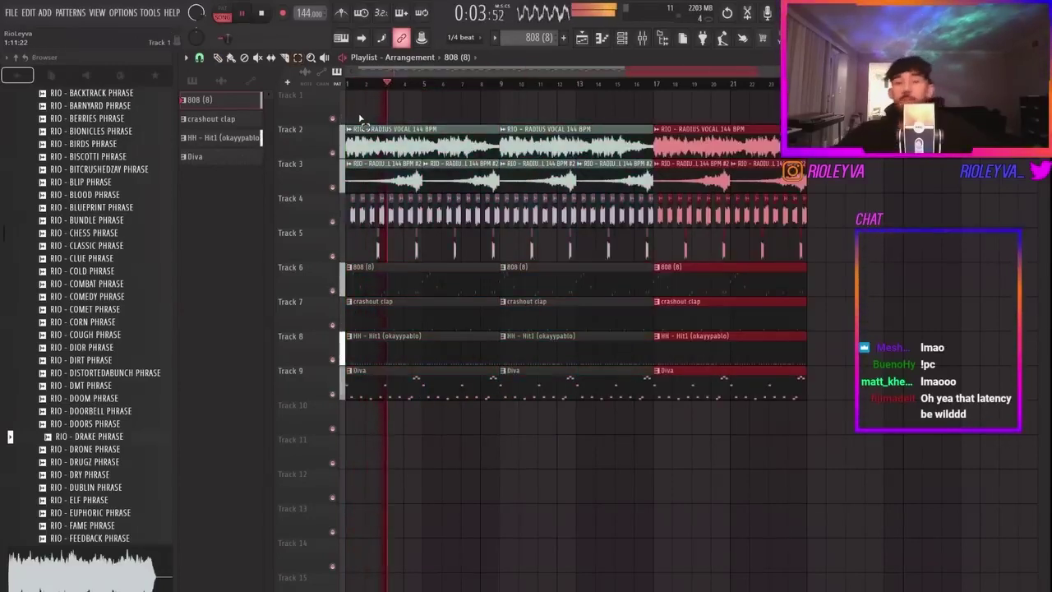
{"action": "key", "text": "ctrl+b"}
{"action": "scroll", "coordinate": [389, 238], "scroll_direction": "down", "scroll_amount": 2}
{"action": "scroll", "coordinate": [370, 284], "scroll_direction": "left", "scroll_amount": 3}
{"action": "scroll", "coordinate": [275, 263], "scroll_direction": "up", "scroll_amount": 6}
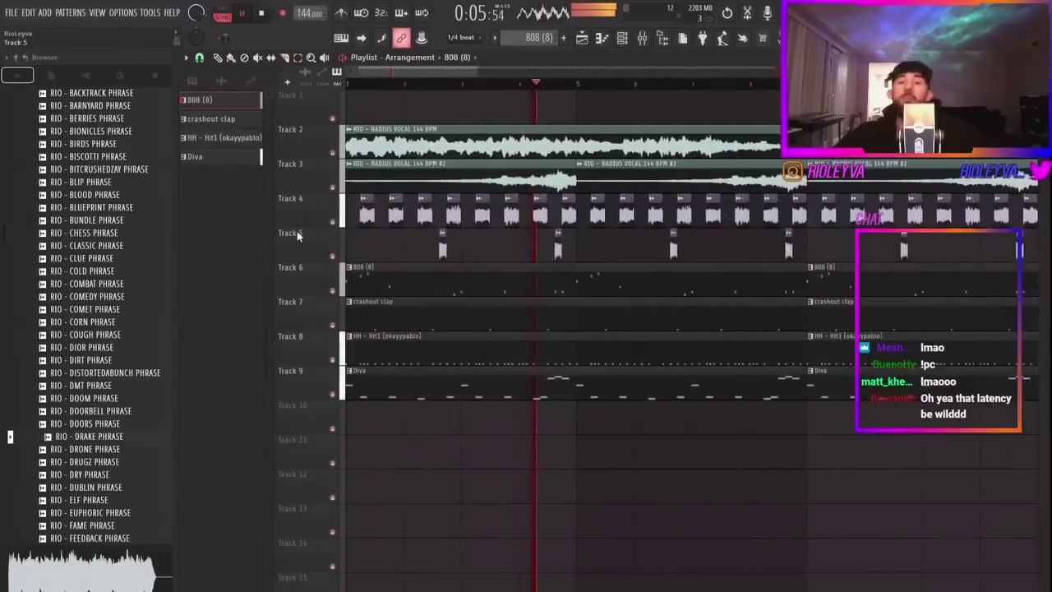
Step: Stop playback and move the whole arrangement about two beats later to open a gap at the start
{"action": "left_click", "coordinate": [566, 367]}
{"action": "scroll", "coordinate": [563, 358], "scroll_direction": "down", "scroll_amount": 3}
{"action": "key", "text": "space"}
{"action": "scroll", "coordinate": [361, 247], "scroll_direction": "up", "scroll_amount": 3}
{"action": "left_click", "coordinate": [199, 57]}
{"action": "left_click", "coordinate": [212, 212]}
{"action": "key", "text": "ctrl+a"}
{"action": "left_click_drag", "start_coordinate": [374, 148], "coordinate": [404, 135]}
{"action": "key", "text": "ctrl+d"}
Step: Slice off the first half beat of the vocal and pattern clips and copy the slices to the start of bar 1
{"action": "scroll", "coordinate": [362, 246], "scroll_direction": "up", "scroll_amount": 3}
{"action": "left_click", "coordinate": [199, 56]}
{"action": "left_click", "coordinate": [230, 203]}
{"action": "left_click_drag", "start_coordinate": [455, 236], "coordinate": [443, 138]}
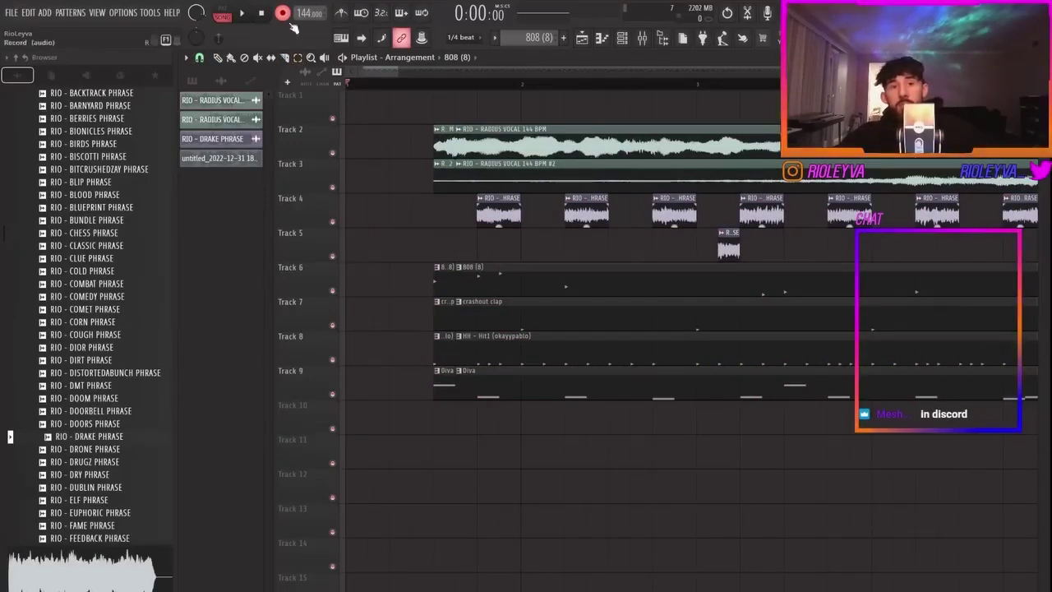
{"action": "left_click_drag", "start_coordinate": [438, 397], "coordinate": [299, 156]}
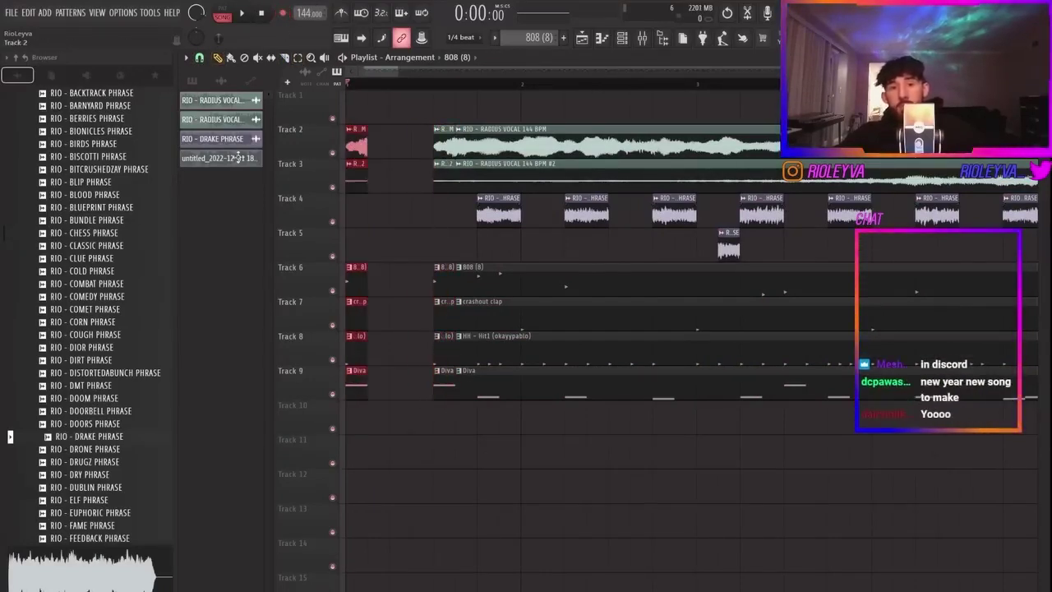
Step: Repeat the half-beat vocal and pattern slices twice more at the start of bar 1 and play the arrangement
{"action": "key", "text": "ctrl+b"}
{"action": "key", "text": "ctrl+b"}
{"action": "left_click", "coordinate": [531, 443], "text": "ctrl"}
{"action": "key", "text": "space"}
Step: Delete the main Diva clip and the slice before it from the first eight-bar section on Track 9
{"action": "right_click", "coordinate": [465, 395]}
{"action": "right_click", "coordinate": [453, 394]}
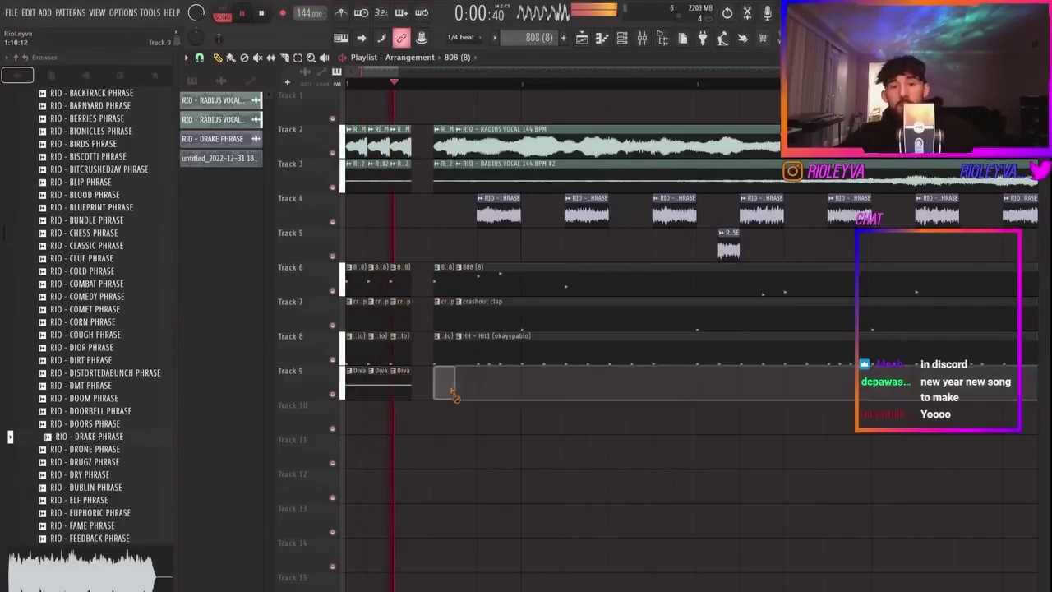
{"action": "scroll", "coordinate": [477, 384], "scroll_direction": "down", "scroll_amount": 5}
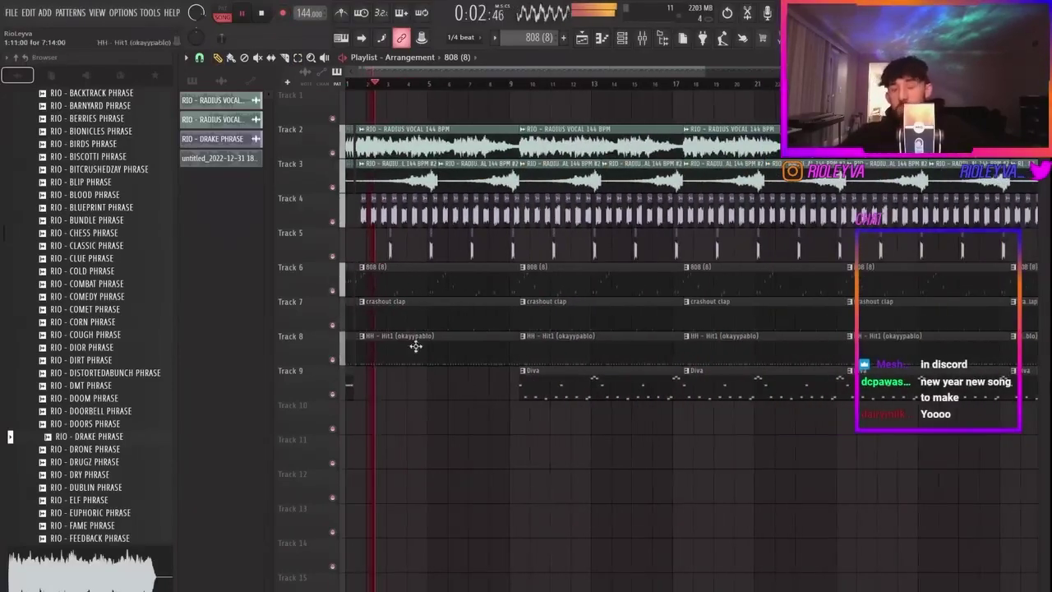
Step: Clear the short Diva slices around bars 1, 5 and 7 from Track 9 while replaying the opening
{"action": "left_click_drag", "start_coordinate": [399, 418], "coordinate": [772, 415]}
{"action": "scroll", "coordinate": [587, 406], "scroll_direction": "up", "scroll_amount": 4}
{"action": "scroll", "coordinate": [707, 405], "scroll_direction": "down", "scroll_amount": 4}
{"action": "key", "text": "space"}
{"action": "key", "text": "space"}
{"action": "left_click_drag", "start_coordinate": [546, 392], "coordinate": [463, 398]}
{"action": "key", "text": "space"}
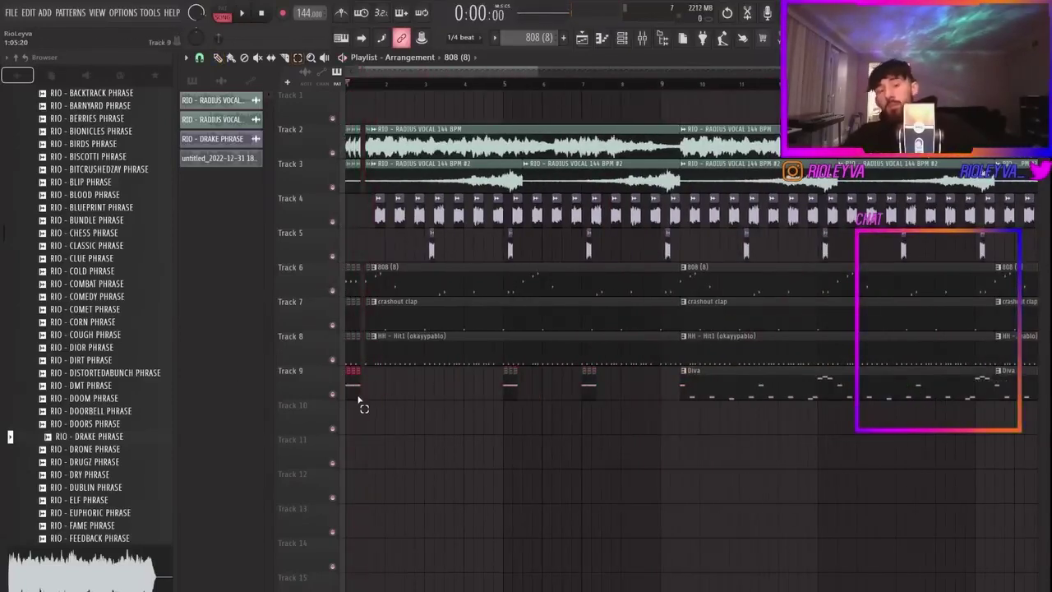
{"action": "key", "text": "space"}
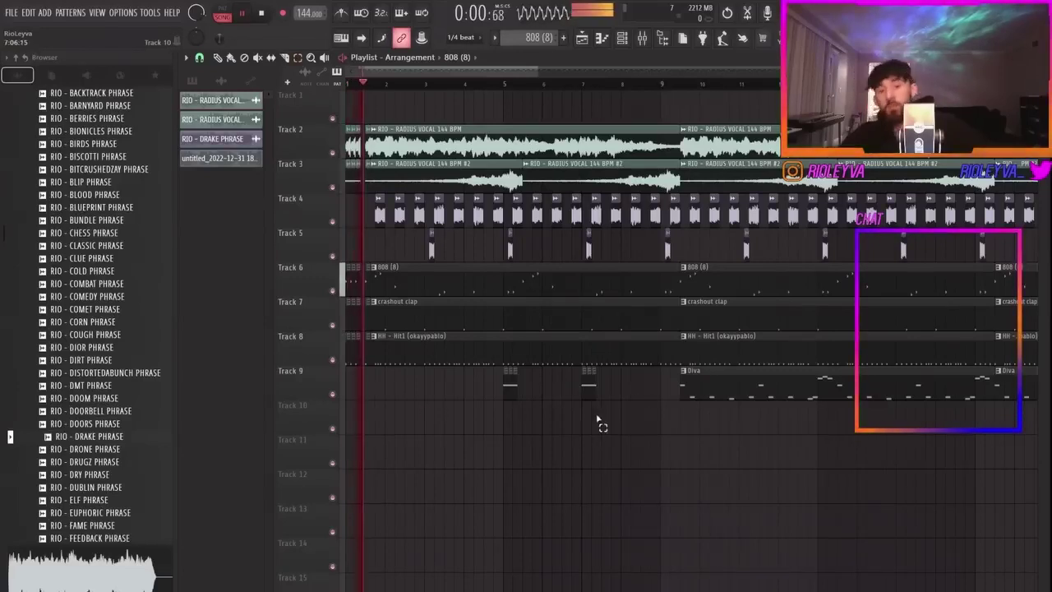
{"action": "left_click_drag", "start_coordinate": [629, 400], "coordinate": [446, 370]}
{"action": "key", "text": "Delete"}
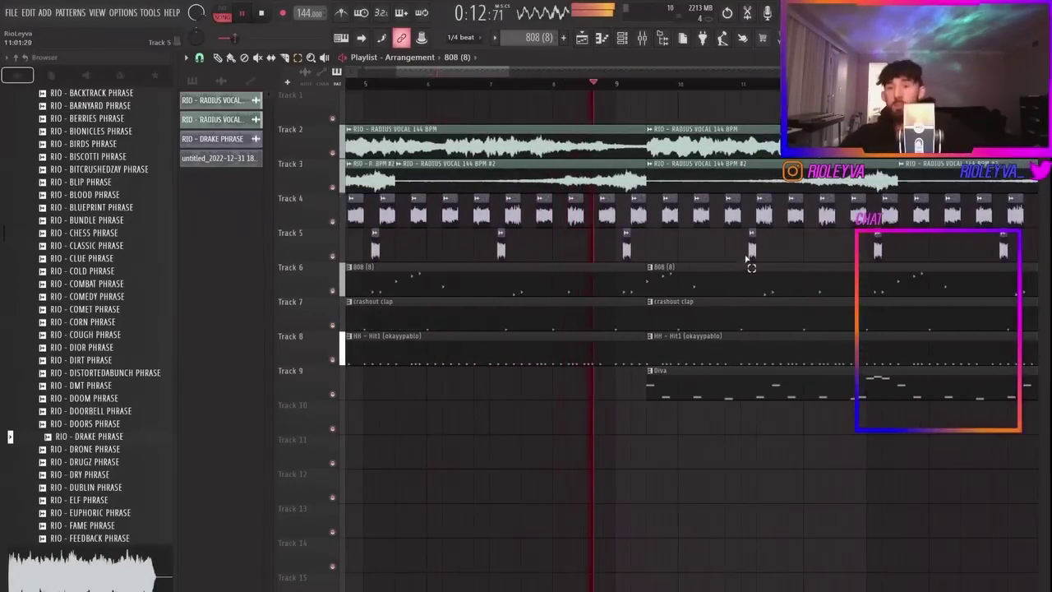
Step: Try deleting the Drake Phrase clips on Tracks 4 and 5 from bars 9 to 16 and undo the deletion
{"action": "scroll", "coordinate": [806, 263], "scroll_direction": "down", "scroll_amount": 3}
{"action": "left_click_drag", "start_coordinate": [885, 242], "coordinate": [635, 217]}
{"action": "key", "text": "Delete"}
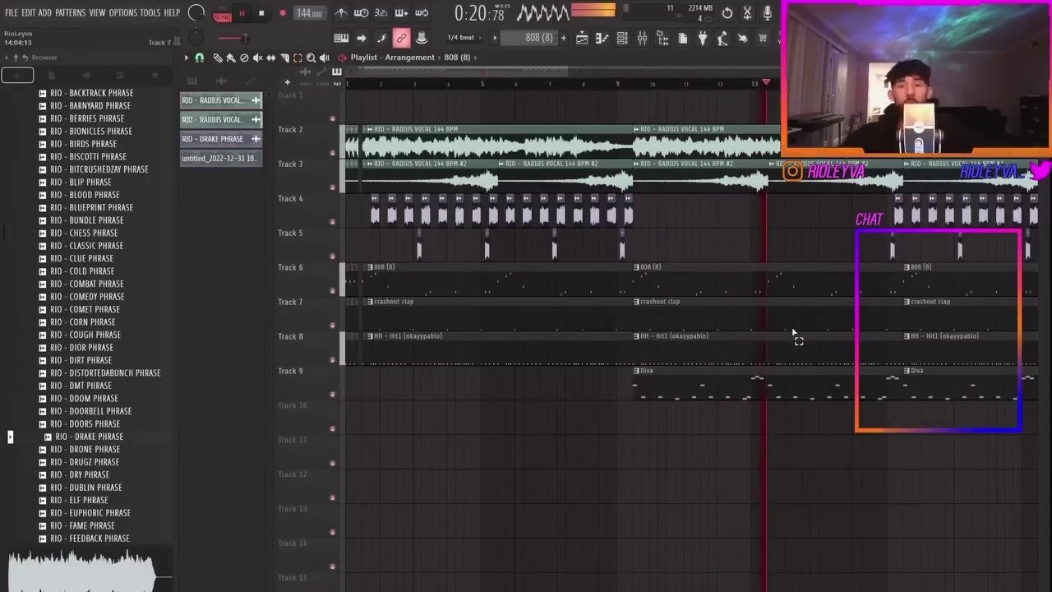
{"action": "key", "text": "ctrl+z"}
Step: Delete the vocal clips on Tracks 2 and 3 and the Diva clip from bars 9 to 16
{"action": "left_click_drag", "start_coordinate": [745, 143], "coordinate": [709, 112]}
{"action": "key", "text": "Delete"}
{"action": "key", "text": "Delete"}
{"action": "key", "text": "ctrl+z"}
{"action": "left_click_drag", "start_coordinate": [797, 185], "coordinate": [695, 168]}
{"action": "key", "text": "Delete"}
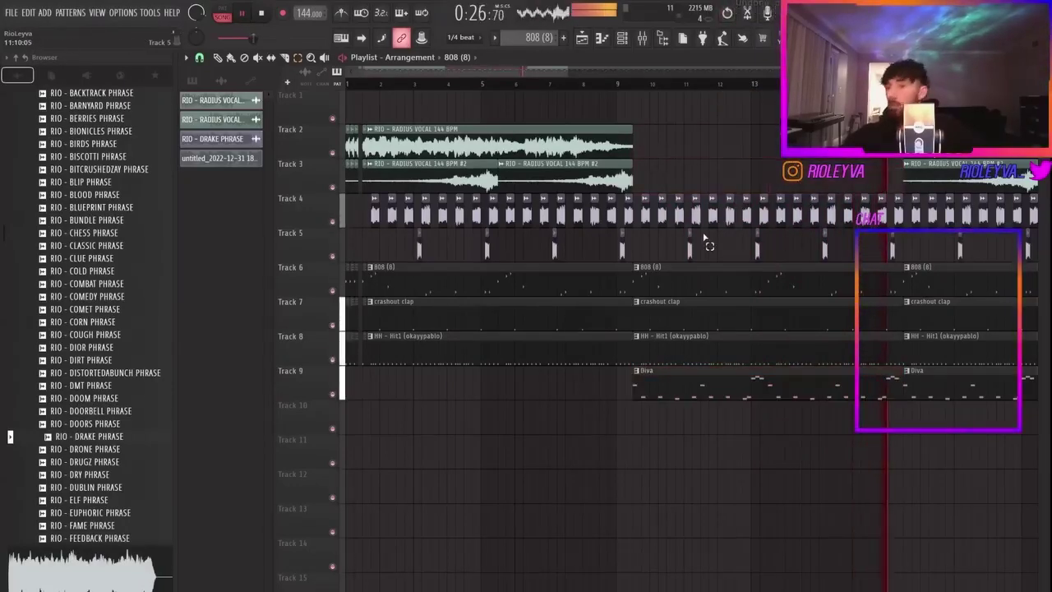
{"action": "left_click", "coordinate": [610, 84]}
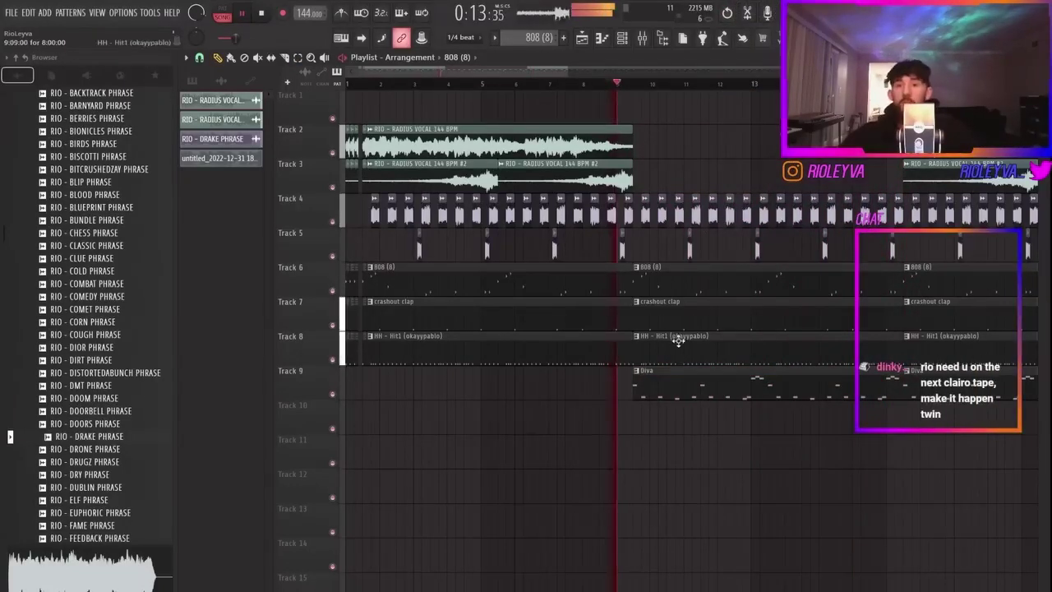
{"action": "right_click", "coordinate": [725, 388]}
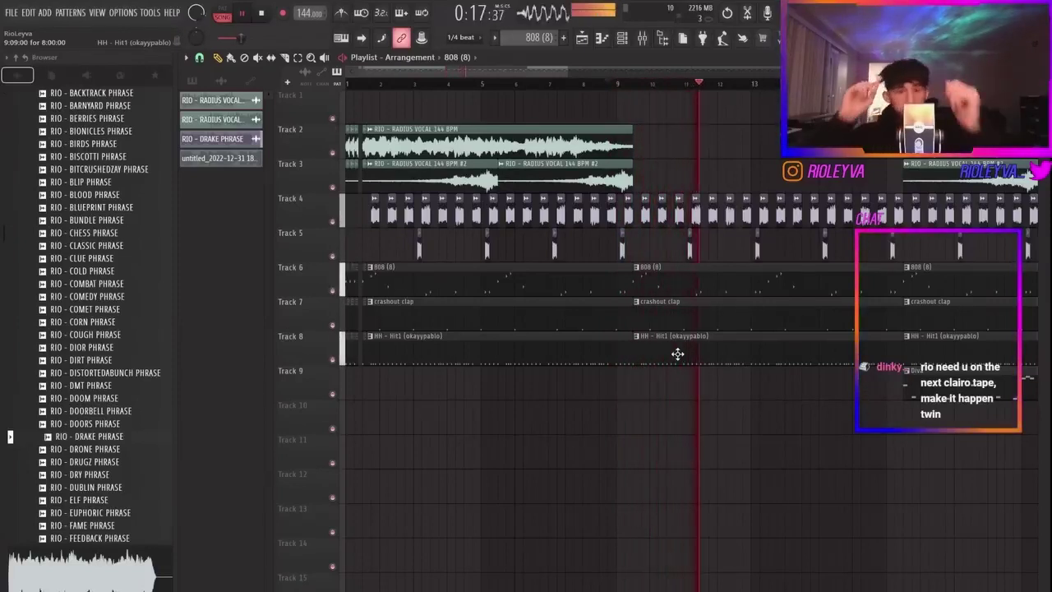
Step: Duplicate the two Radius Vocal #2 clips on Track 3 from bars 1 to 8 into bars 9 to 16
{"action": "left_click_drag", "start_coordinate": [585, 188], "coordinate": [403, 165]}
{"action": "key", "text": "ctrl+b"}
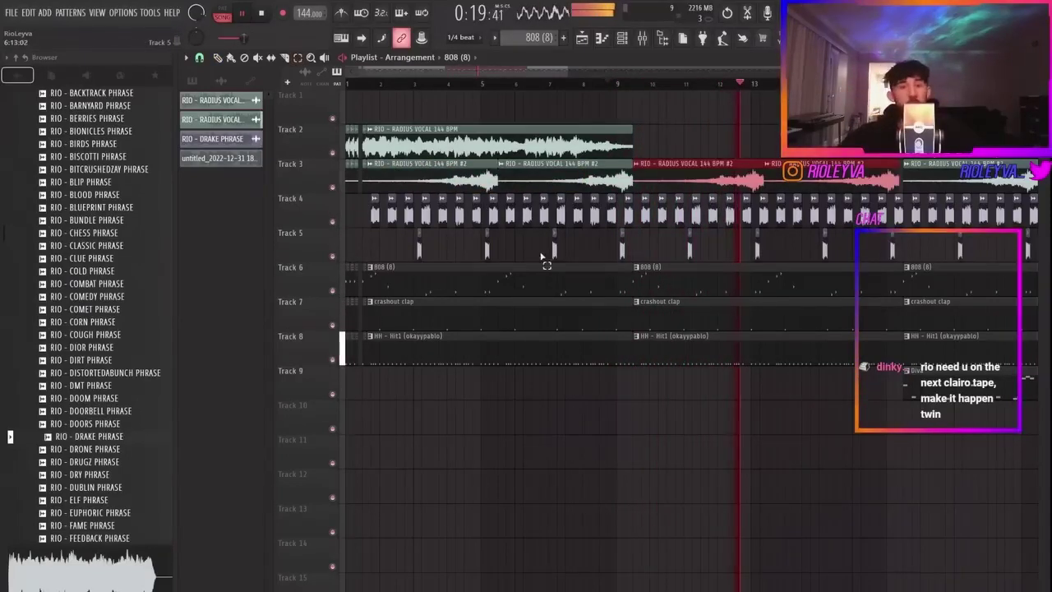
{"action": "scroll", "coordinate": [527, 270], "scroll_direction": "down", "scroll_amount": 3}
{"action": "scroll", "coordinate": [494, 246], "scroll_direction": "up", "scroll_amount": 2}
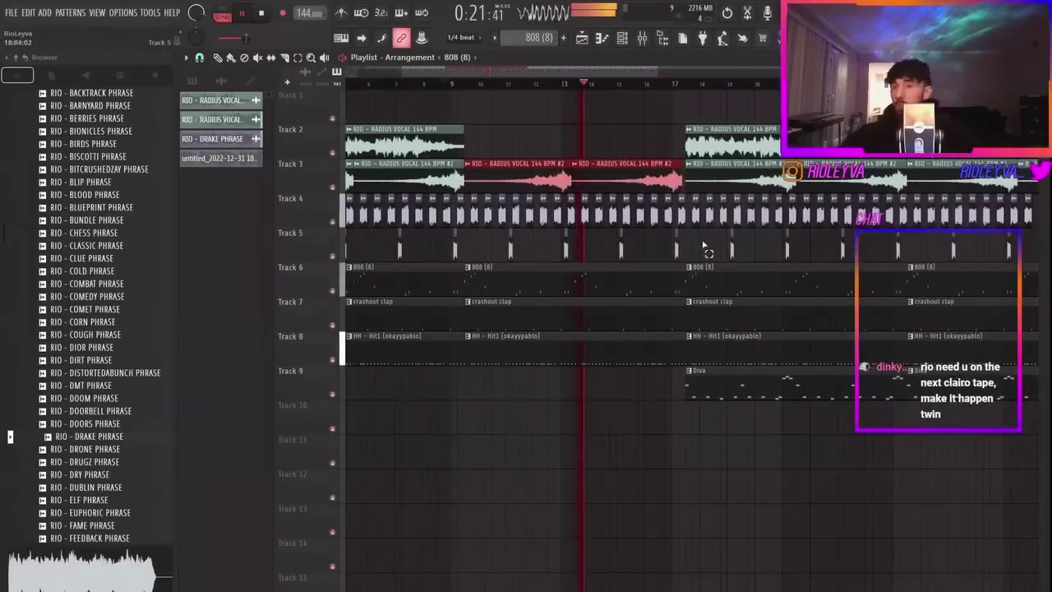
{"action": "scroll", "coordinate": [658, 238], "scroll_direction": "up", "scroll_amount": 2}
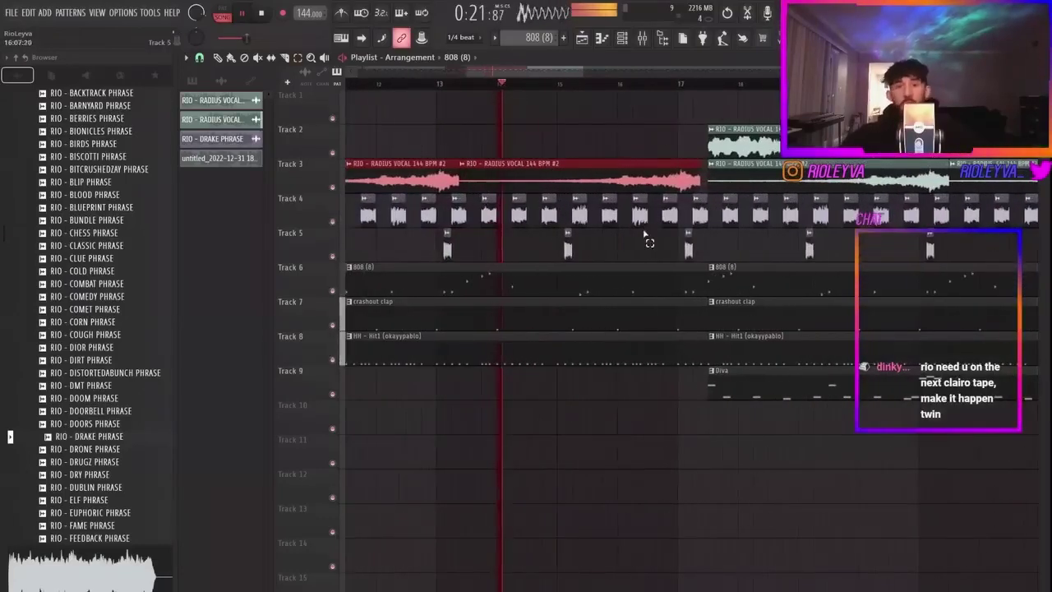
Step: Delete the Radius Vocal #2 clips on Track 3 and the Drake Phrase clips on Tracks 4 and 5 from bars 17 to 24
{"action": "left_click", "coordinate": [755, 187]}
{"action": "scroll", "coordinate": [795, 247], "scroll_direction": "down", "scroll_amount": 3}
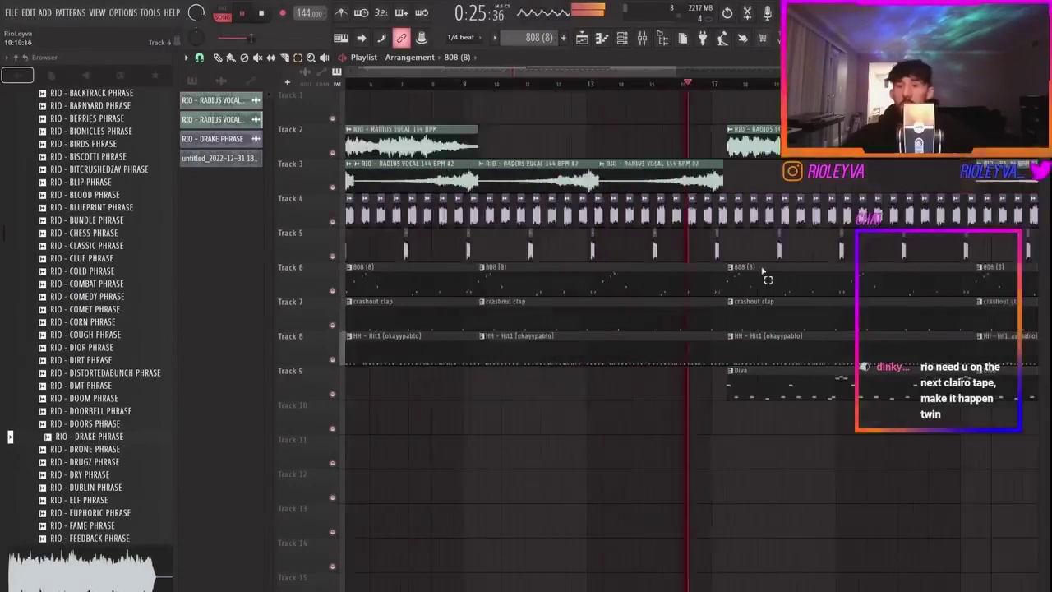
{"action": "left_click_drag", "start_coordinate": [890, 258], "coordinate": [743, 215]}
{"action": "key", "text": "Delete"}
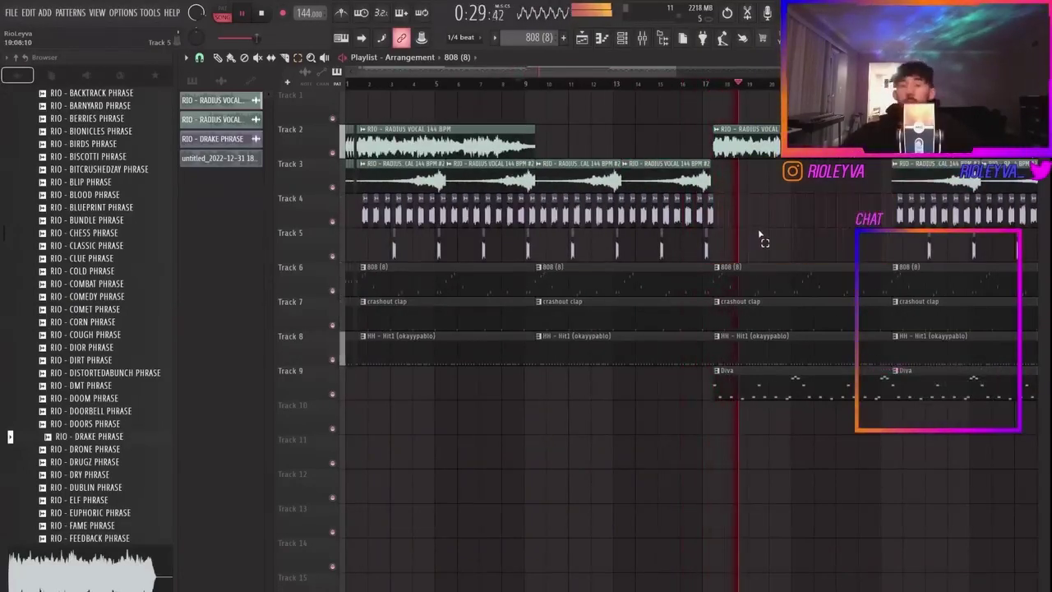
{"action": "scroll", "coordinate": [723, 243], "scroll_direction": "down", "scroll_amount": 3}
{"action": "scroll", "coordinate": [575, 215], "scroll_direction": "up", "scroll_amount": 3}
Step: Duplicate the two Radius Vocal #2 clips on Track 3 from bars 9 to 16 into bars 17 to 24
{"action": "left_click_drag", "start_coordinate": [562, 182], "coordinate": [407, 191]}
{"action": "key", "text": "ctrl+b"}
{"action": "scroll", "coordinate": [428, 201], "scroll_direction": "up", "scroll_amount": 2}
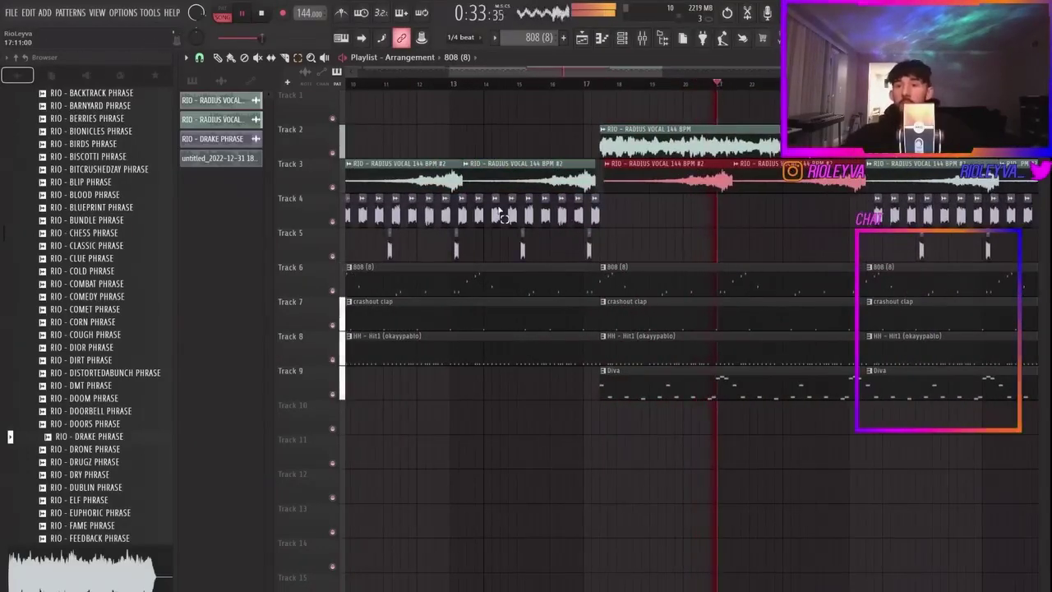
{"action": "scroll", "coordinate": [594, 240], "scroll_direction": "down", "scroll_amount": 3}
{"action": "scroll", "coordinate": [730, 235], "scroll_direction": "up", "scroll_amount": 3}
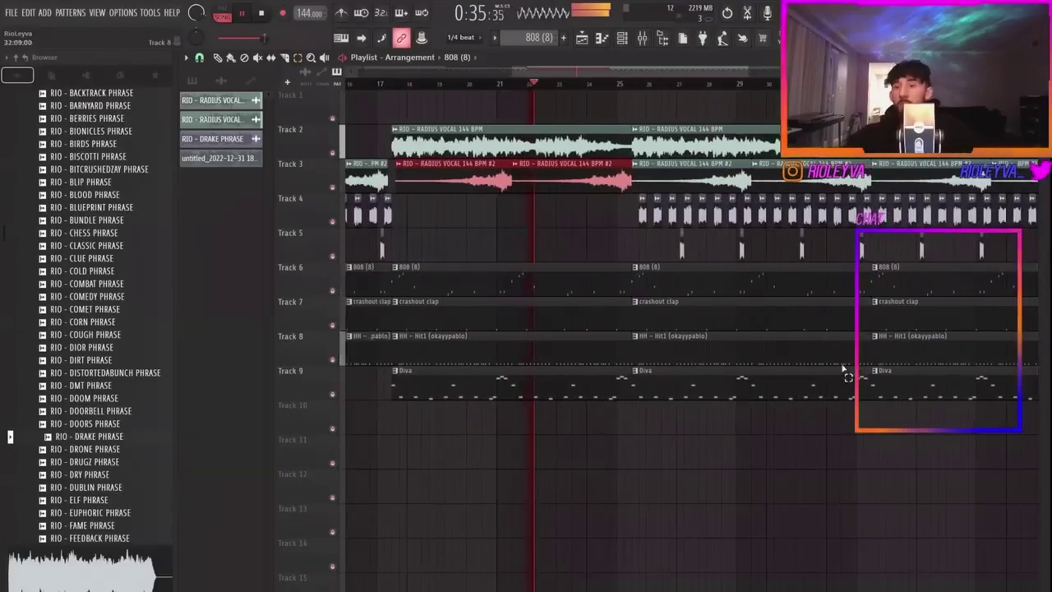
Step: Delete the crashout clap, HH - Hit1 and Diva clips from bars 25 to 32 and slice off the start of the 808 clip there
{"action": "scroll", "coordinate": [764, 351], "scroll_direction": "down", "scroll_amount": 3}
{"action": "scroll", "coordinate": [724, 354], "scroll_direction": "up", "scroll_amount": 3}
{"action": "left_click_drag", "start_coordinate": [762, 392], "coordinate": [659, 327]}
{"action": "key", "text": "Delete"}
{"action": "key", "text": "c"}
{"action": "left_click", "coordinate": [604, 290]}
{"action": "key", "text": "Delete"}
Step: Delete the vocal clips on Tracks 2 and 3 from bars 25 to 32 and restart playback
{"action": "left_click_drag", "start_coordinate": [766, 185], "coordinate": [647, 129]}
{"action": "key", "text": "Delete"}
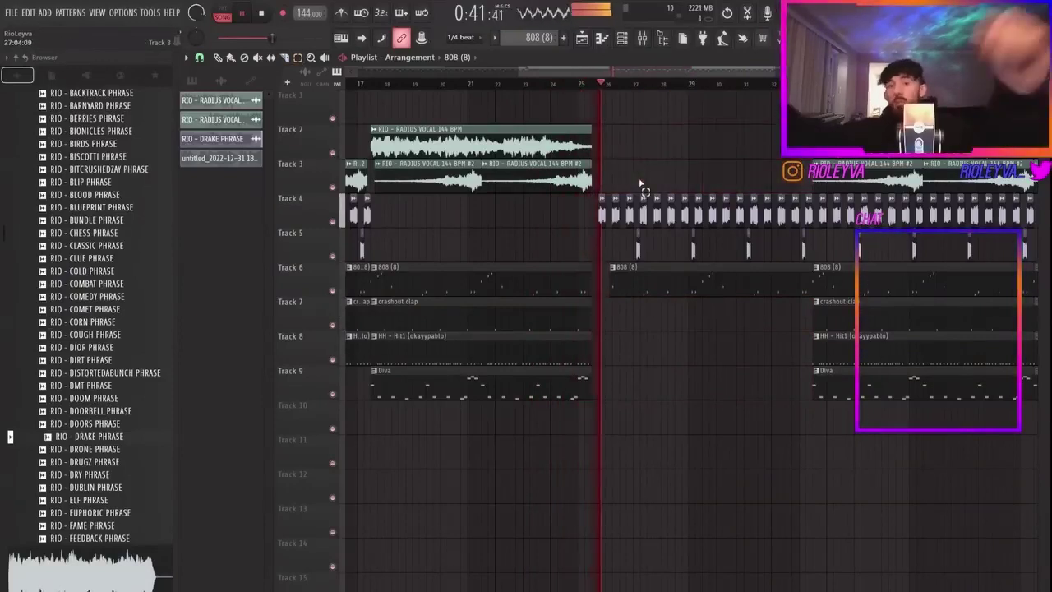
{"action": "key", "text": "ctrl+z"}
{"action": "key", "text": "space"}
Step: Duplicate the crashout clap and HH - Hit1 clips of bars 17 to 24 into bars 25 to 32
{"action": "left_click_drag", "start_coordinate": [608, 403], "coordinate": [481, 333]}
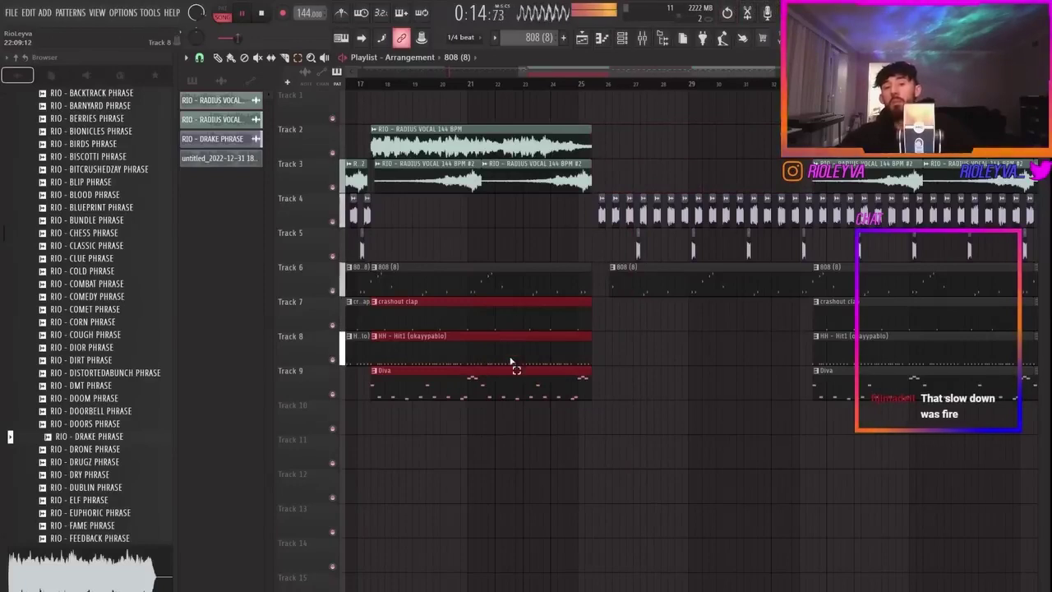
{"action": "key", "text": "ctrl+b"}
{"action": "scroll", "coordinate": [615, 366], "scroll_direction": "down", "scroll_amount": 3}
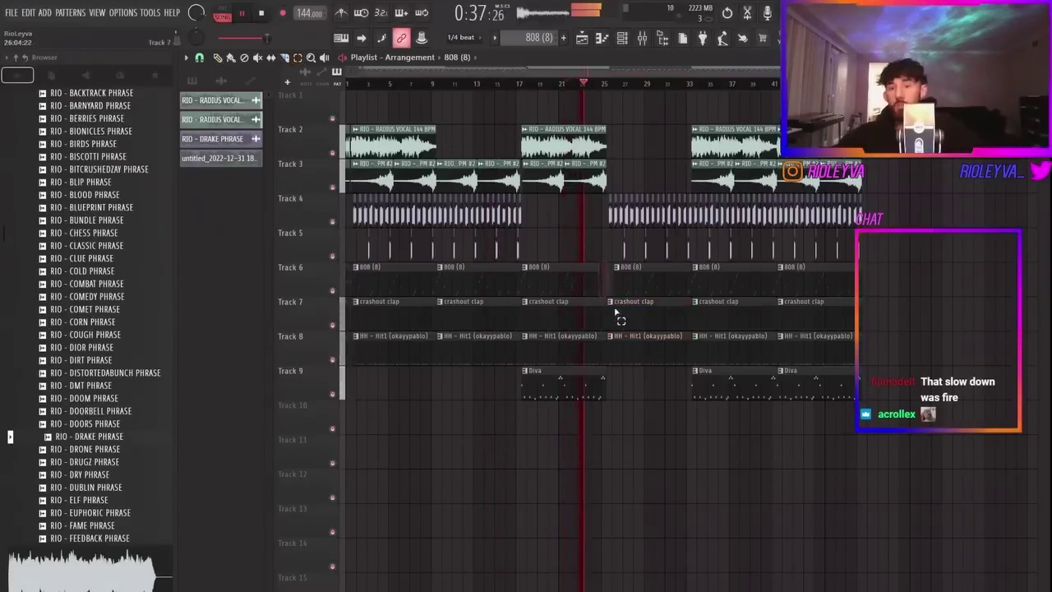
Step: Try dropping the 808, crashout clap and HH - Hit1 clips from bars 33 to 40
{"action": "scroll", "coordinate": [615, 305], "scroll_direction": "up", "scroll_amount": 3}
{"action": "scroll", "coordinate": [769, 366], "scroll_direction": "up", "scroll_amount": 1}
{"action": "left_click_drag", "start_coordinate": [780, 353], "coordinate": [761, 281]}
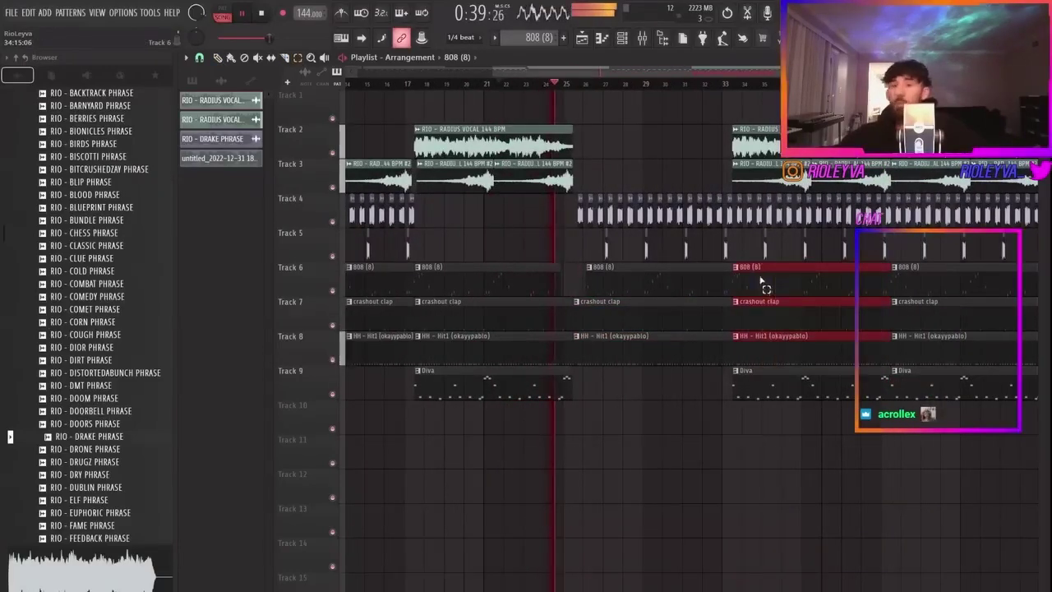
{"action": "key", "text": "Delete"}
{"action": "scroll", "coordinate": [764, 304], "scroll_direction": "down", "scroll_amount": 3}
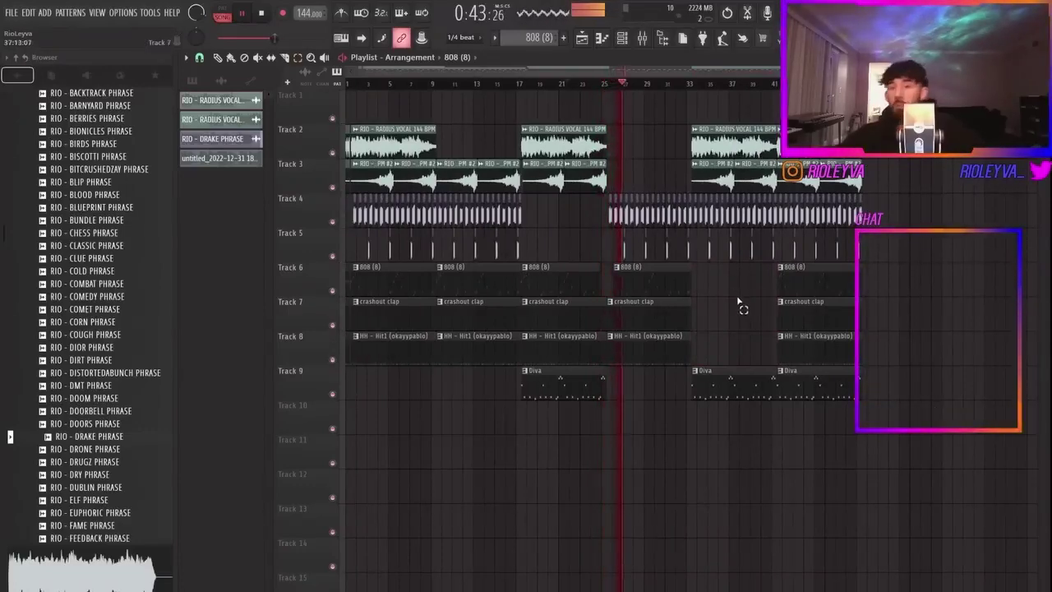
Step: Delete every clip after the first 32 bars on all tracks
{"action": "scroll", "coordinate": [668, 302], "scroll_direction": "up", "scroll_amount": 3}
{"action": "left_click_drag", "start_coordinate": [1014, 422], "coordinate": [725, 100]}
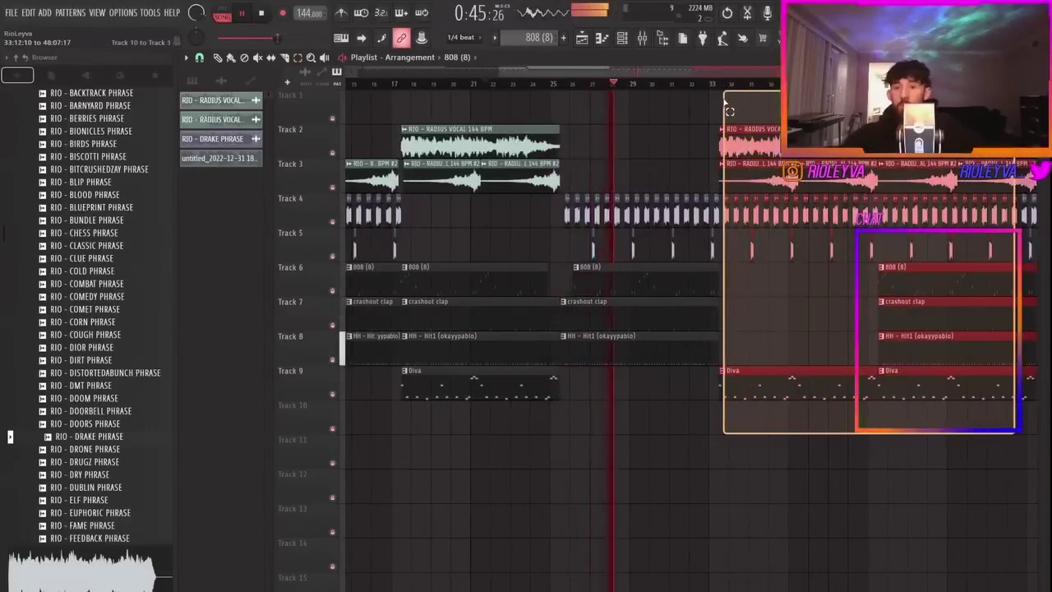
{"action": "key", "text": "Delete"}
{"action": "scroll", "coordinate": [862, 269], "scroll_direction": "down", "scroll_amount": 3}
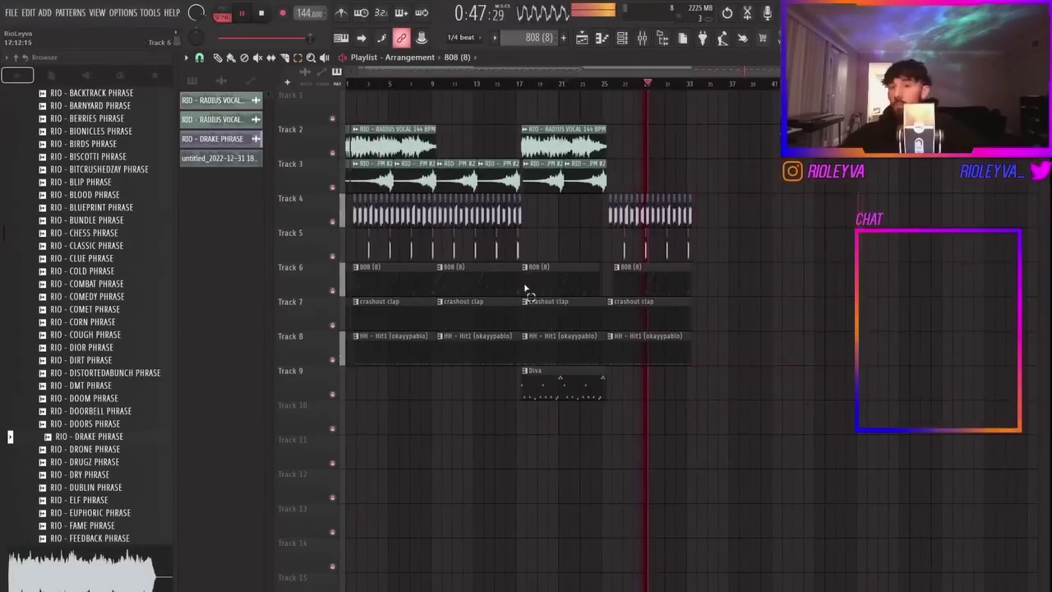
Step: Select the whole 32-bar arrangement and duplicate it three times along the timeline
{"action": "scroll", "coordinate": [526, 284], "scroll_direction": "up", "scroll_amount": 3}
{"action": "scroll", "coordinate": [740, 337], "scroll_direction": "down", "scroll_amount": 2}
{"action": "left_click_drag", "start_coordinate": [850, 430], "coordinate": [795, 331]}
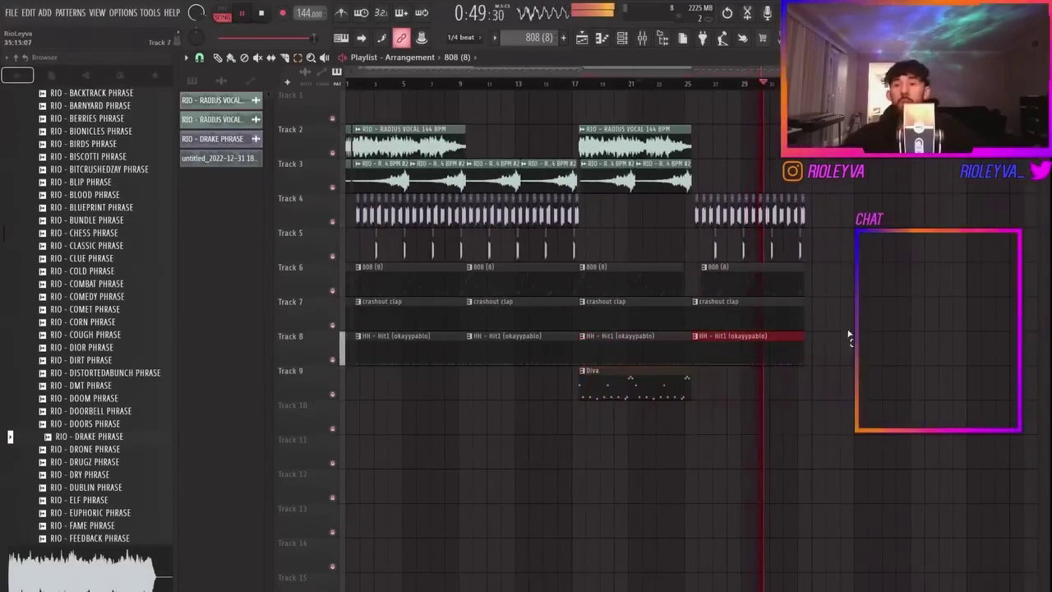
{"action": "scroll", "coordinate": [740, 354], "scroll_direction": "up", "scroll_amount": 4}
{"action": "key", "text": "c"}
{"action": "left_click_drag", "start_coordinate": [640, 401], "coordinate": [725, 446]}
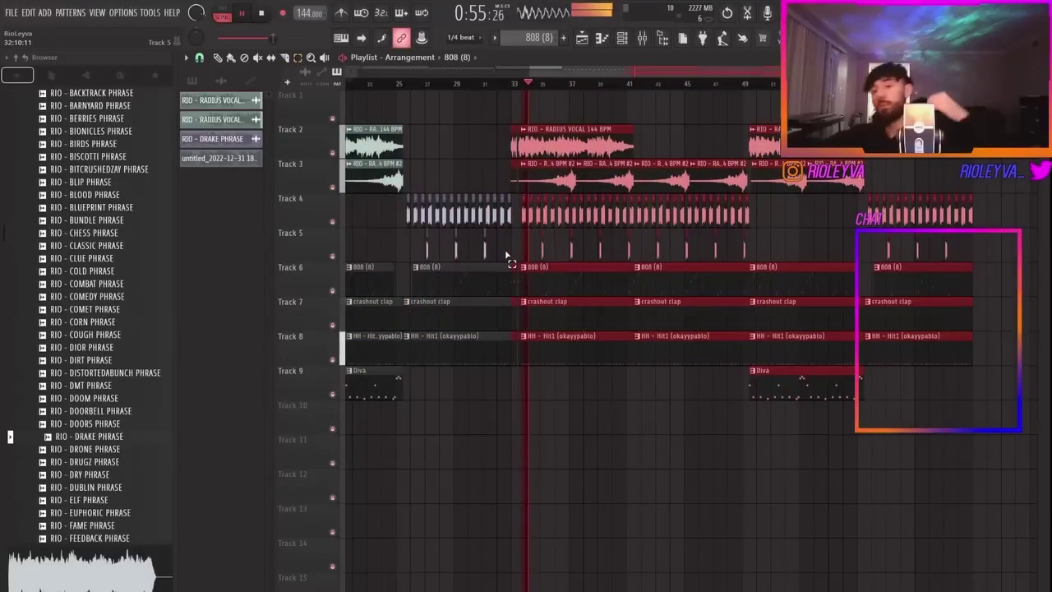
{"action": "key", "text": "ctrl+b"}
{"action": "key", "text": "ctrl+b"}
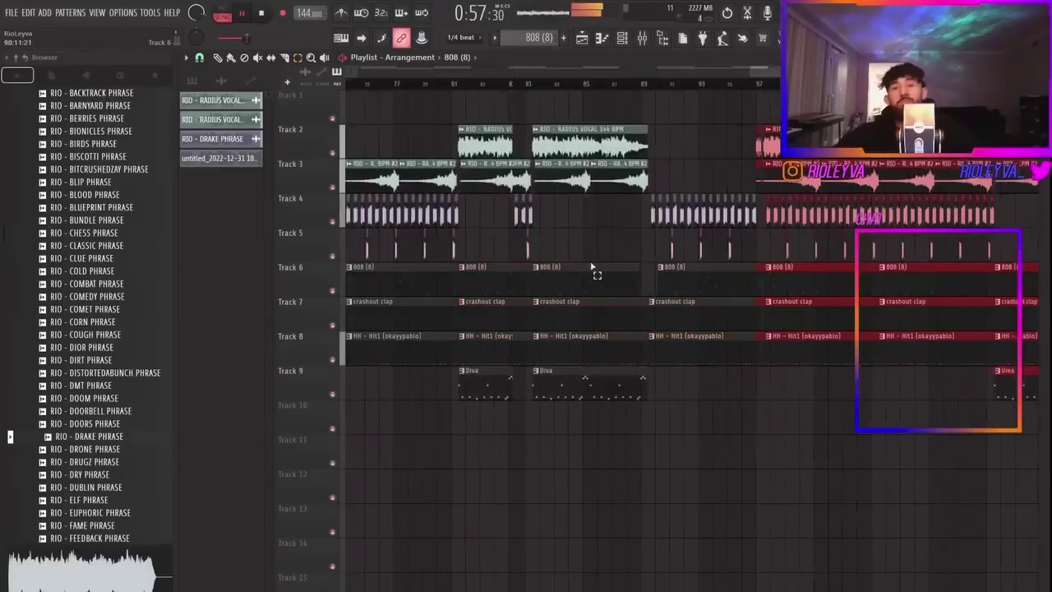
{"action": "scroll", "coordinate": [635, 289], "scroll_direction": "down", "scroll_amount": 3}
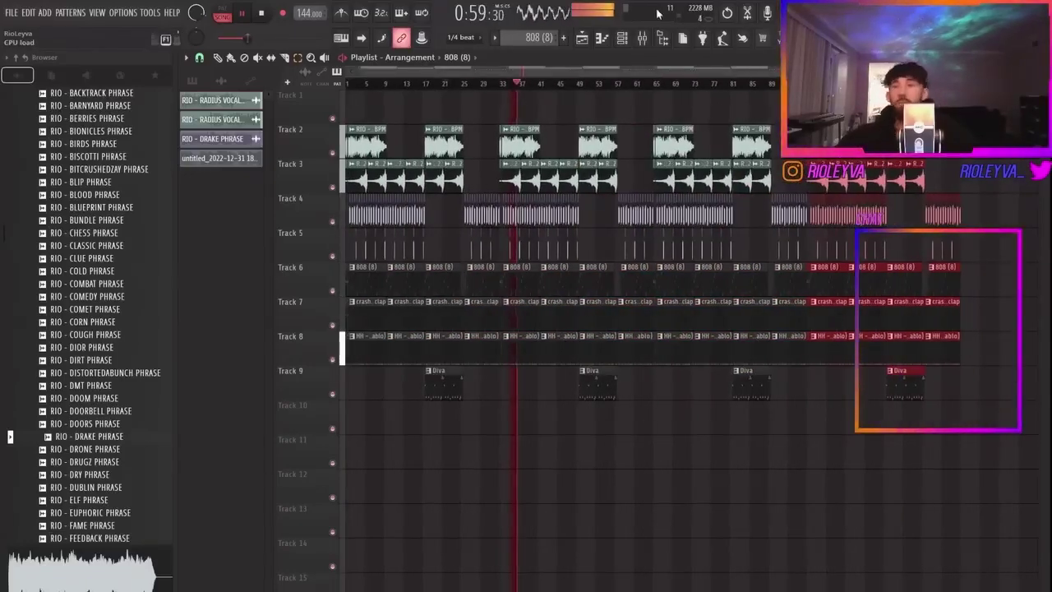
Step: Route the 808, crashout clap, HH - Hit1, Drake Phrase, Diva and untitled Master channels to consecutive mixer tracks starting at Insert 8
{"action": "left_click", "coordinate": [648, 39]}
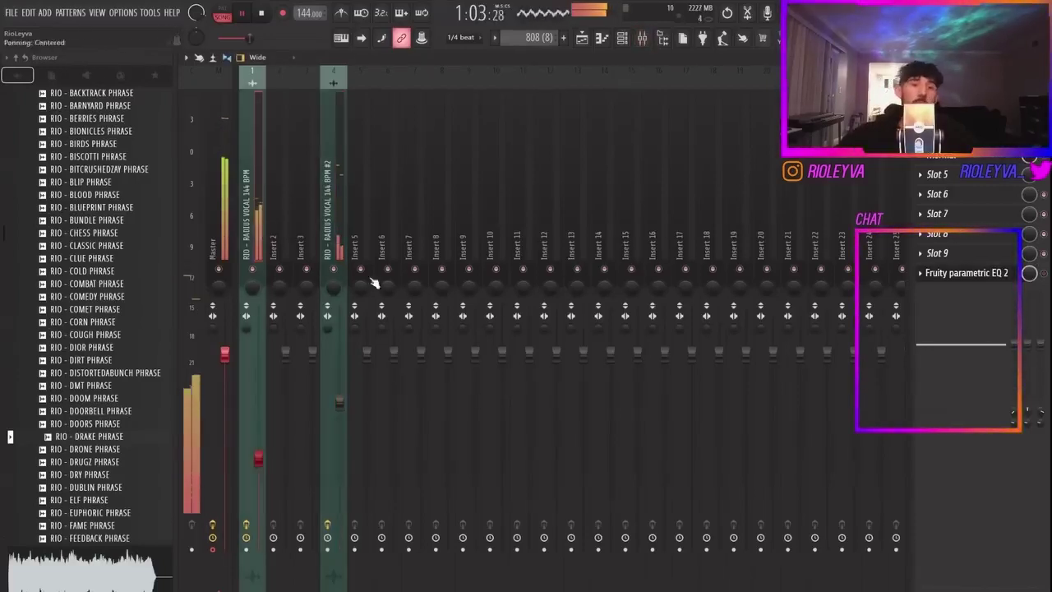
{"action": "left_click", "coordinate": [624, 40]}
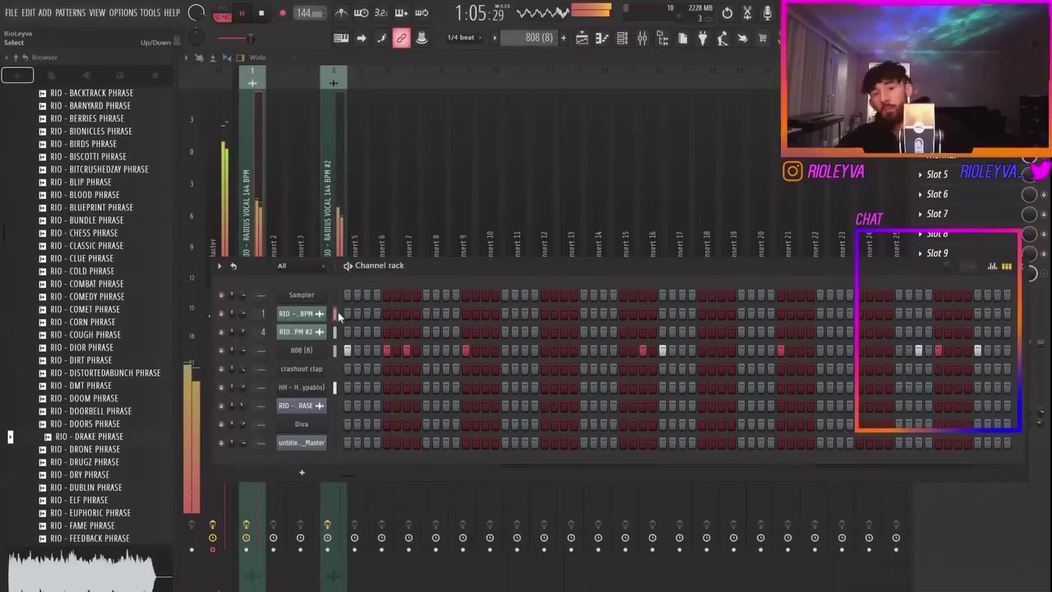
{"action": "left_click", "coordinate": [453, 139]}
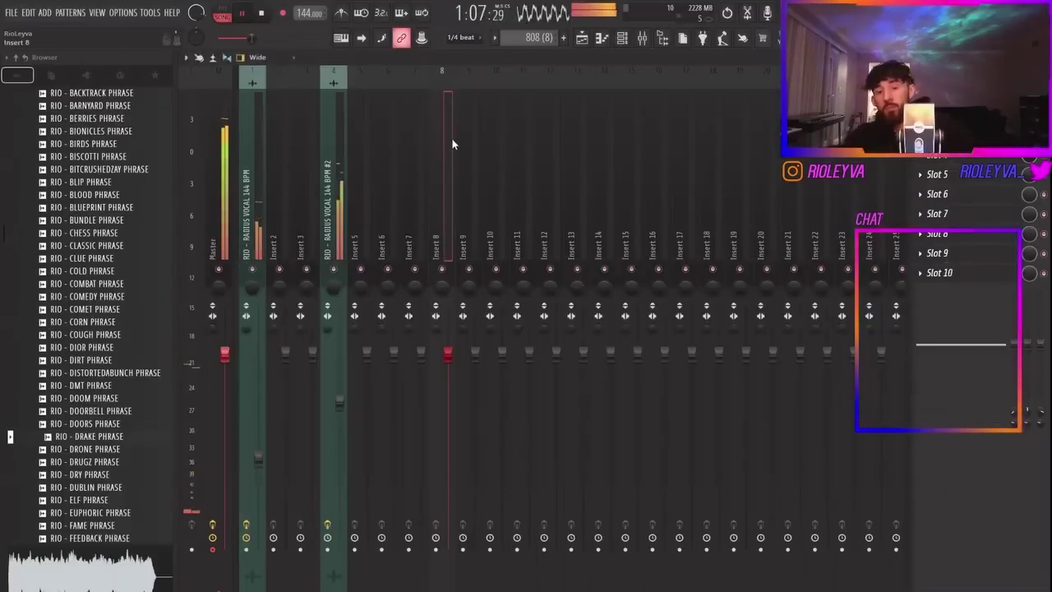
{"action": "key", "text": "ctrl+shift+l"}
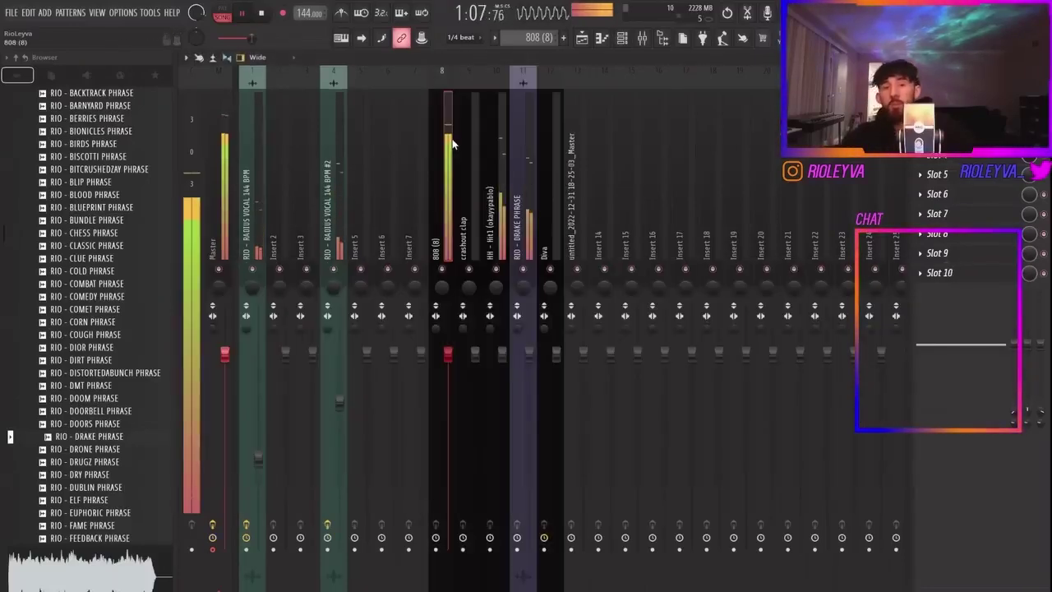
Step: Select the first eight bars of the playlist as the time range, with playback stopped, and bring up the mixer
{"action": "left_click", "coordinate": [582, 38]}
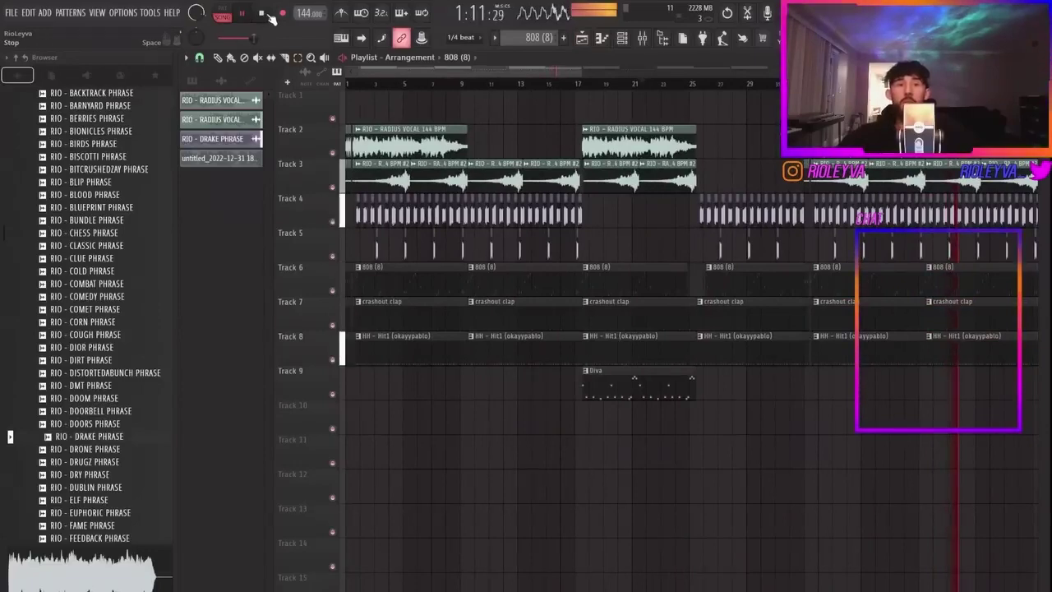
{"action": "scroll", "coordinate": [302, 163], "scroll_direction": "up", "scroll_amount": 3}
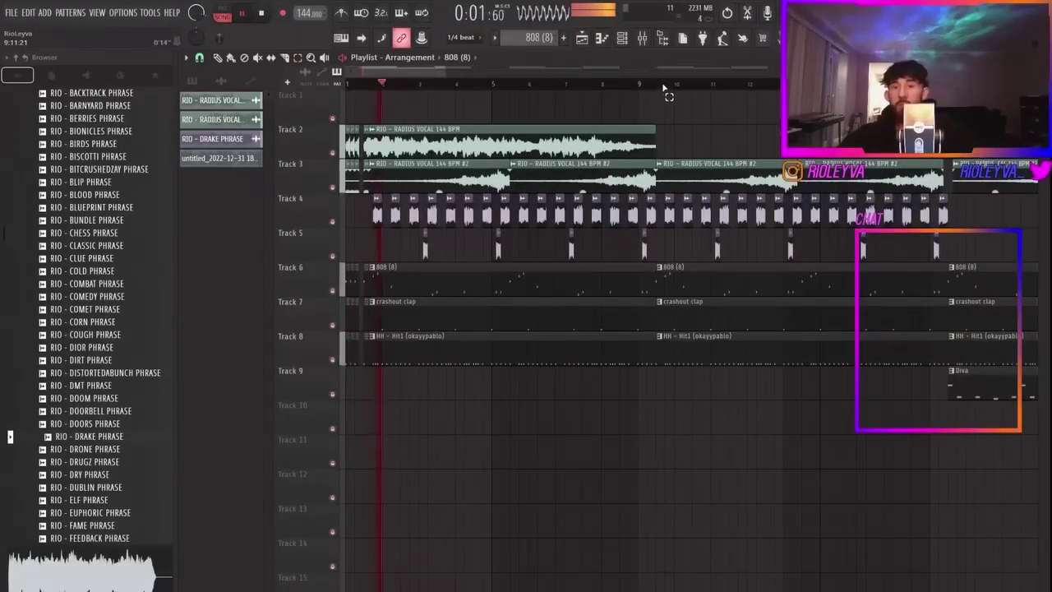
{"action": "left_click_drag", "start_coordinate": [658, 84], "coordinate": [346, 85]}
{"action": "key", "text": "space"}
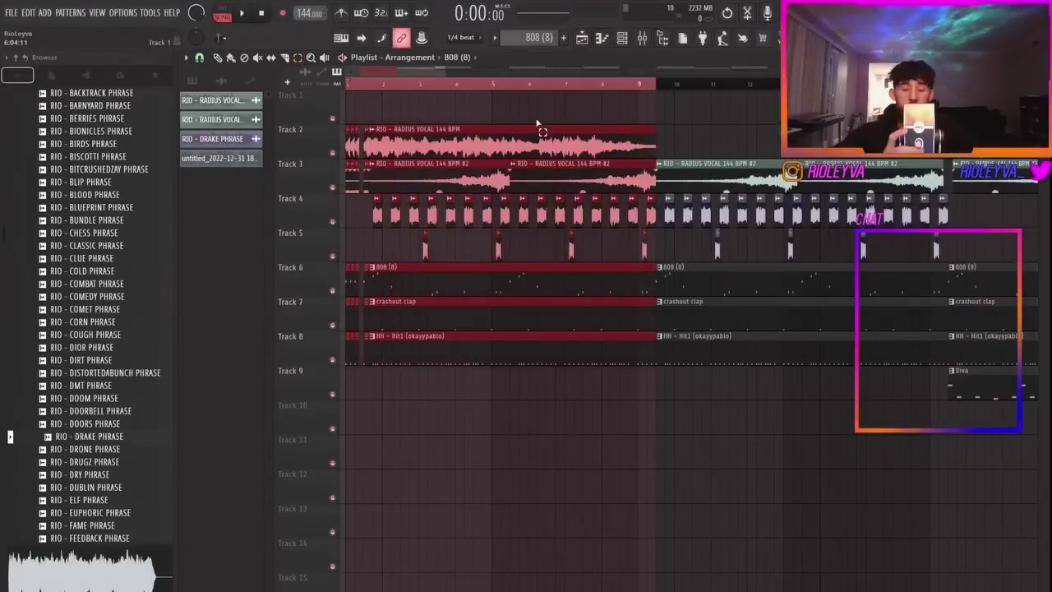
{"action": "left_click", "coordinate": [641, 38]}
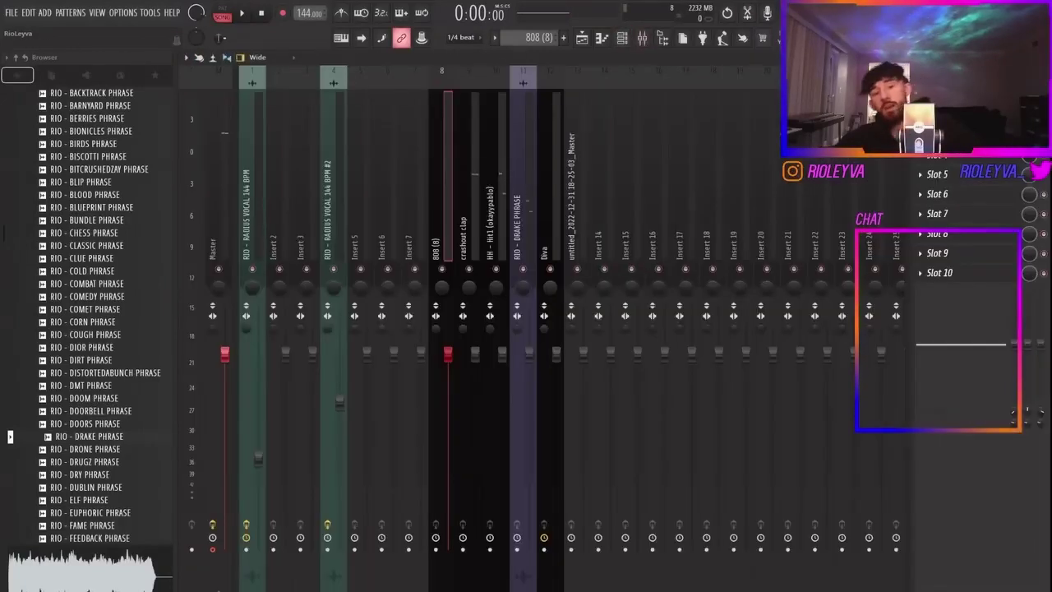
Step: Render the selected opening bars of the master to audio and place the rendered clip at the start of Track 10
{"action": "key", "text": "alt+r"}
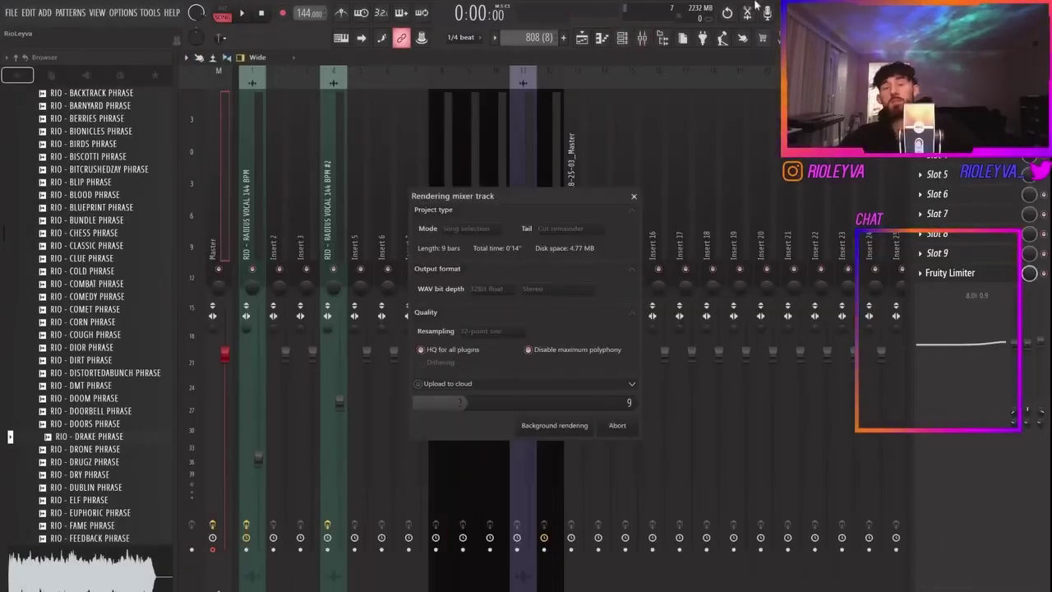
{"action": "left_click", "coordinate": [582, 40]}
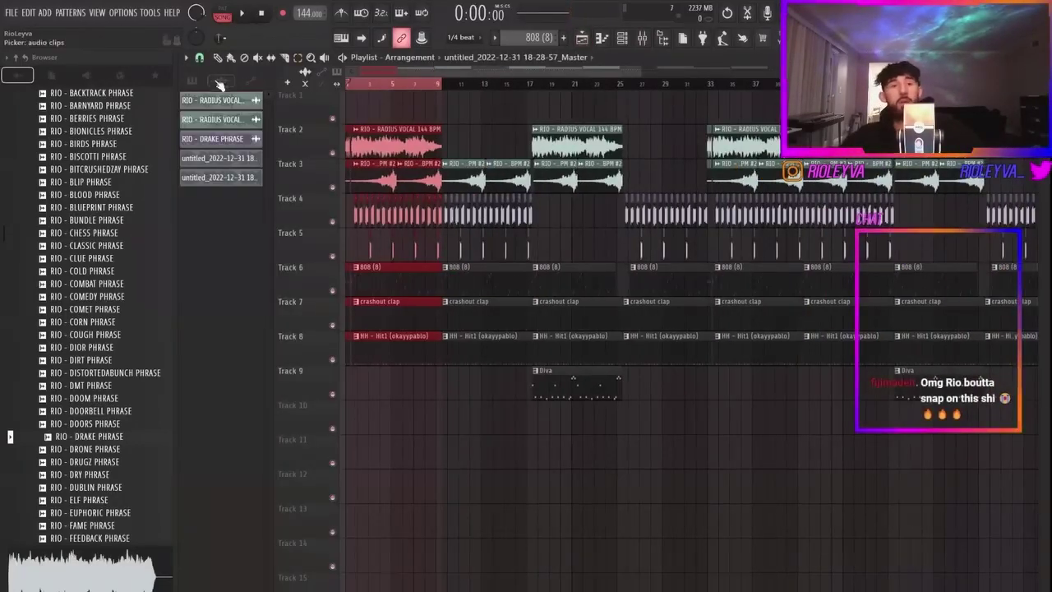
{"action": "left_click_drag", "start_coordinate": [383, 278], "coordinate": [362, 421]}
Step: Select every arrangement clip on Tracks 2 to 9, shift them right to about bar 19, and clear the time selection
{"action": "scroll", "coordinate": [869, 367], "scroll_direction": "down", "scroll_amount": 4}
{"action": "left_click_drag", "start_coordinate": [957, 355], "coordinate": [289, 105]}
{"action": "left_click_drag", "start_coordinate": [955, 386], "coordinate": [248, 348]}
{"action": "scroll", "coordinate": [251, 231], "scroll_direction": "up", "scroll_amount": 4}
{"action": "scroll", "coordinate": [251, 231], "scroll_direction": "up", "scroll_amount": 2}
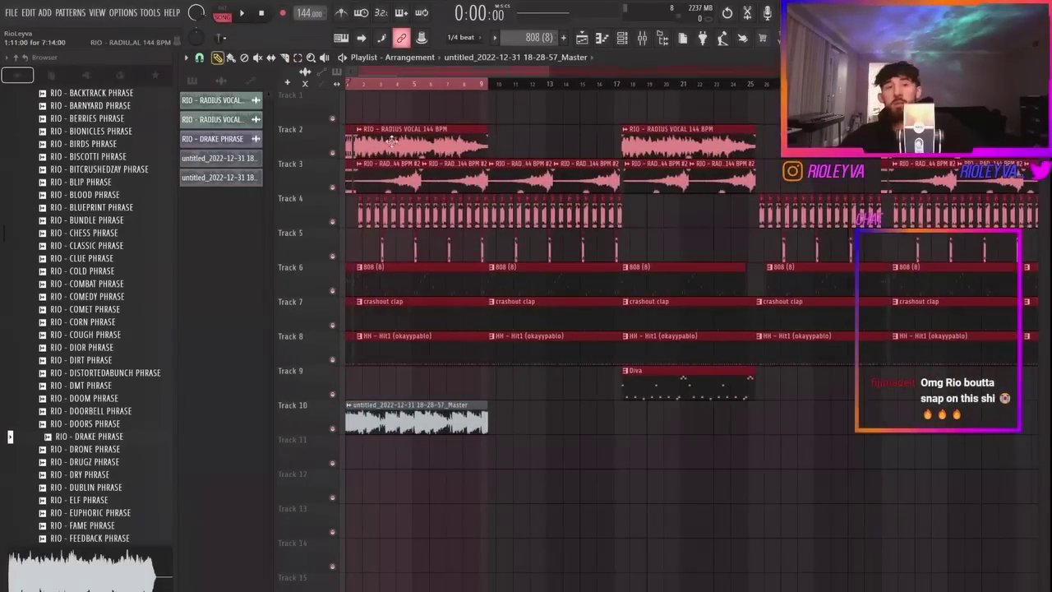
{"action": "left_click_drag", "start_coordinate": [387, 267], "coordinate": [690, 267]}
{"action": "left_click", "coordinate": [457, 87], "text": "ctrl"}
Step: Stretch the rendered master clip on Track 10 to end at bar 11 and play it
{"action": "scroll", "coordinate": [292, 281], "scroll_direction": "up", "scroll_amount": 5}
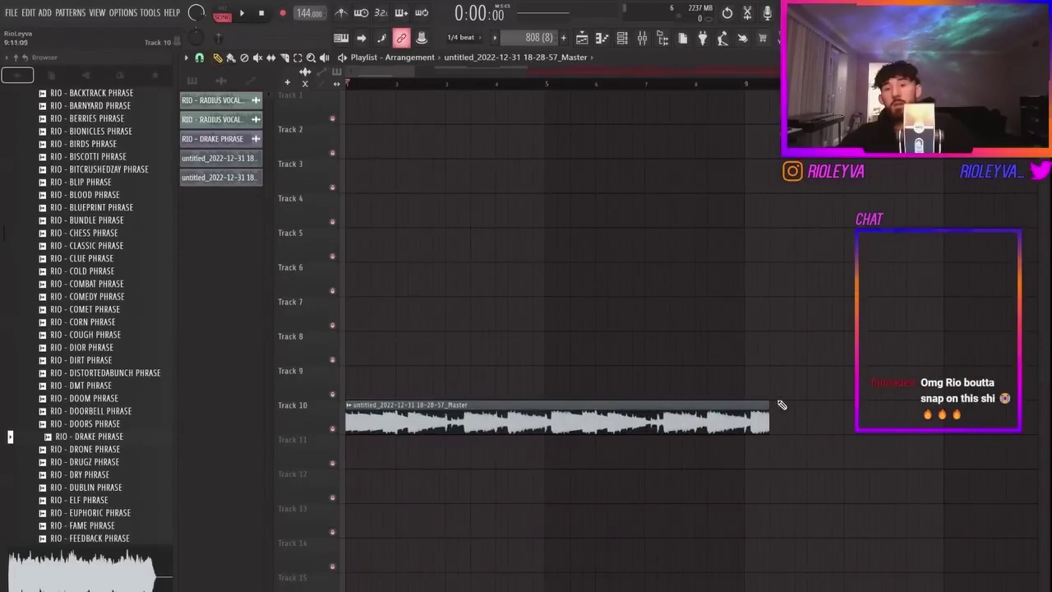
{"action": "left_click_drag", "start_coordinate": [764, 404], "coordinate": [843, 405]}
{"action": "key", "text": "space"}
Step: Link the currently selected channel to mixer Insert 14
{"action": "left_click", "coordinate": [644, 38]}
{"action": "left_click", "coordinate": [612, 210]}
{"action": "key", "text": "ctrl+l"}
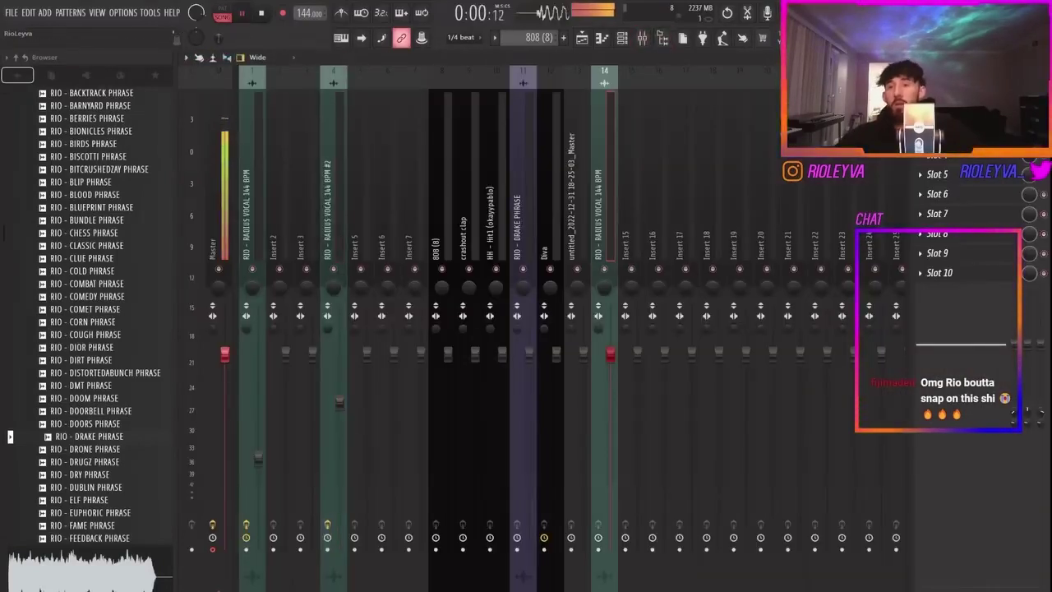
Step: Load ValhallaVintageVerb on mixer track 14 and set its decay to 1.46 s
{"action": "left_click", "coordinate": [920, 95]}
{"action": "mouse_move", "coordinate": [932, 117]}
{"action": "mouse_move", "coordinate": [868, 175]}
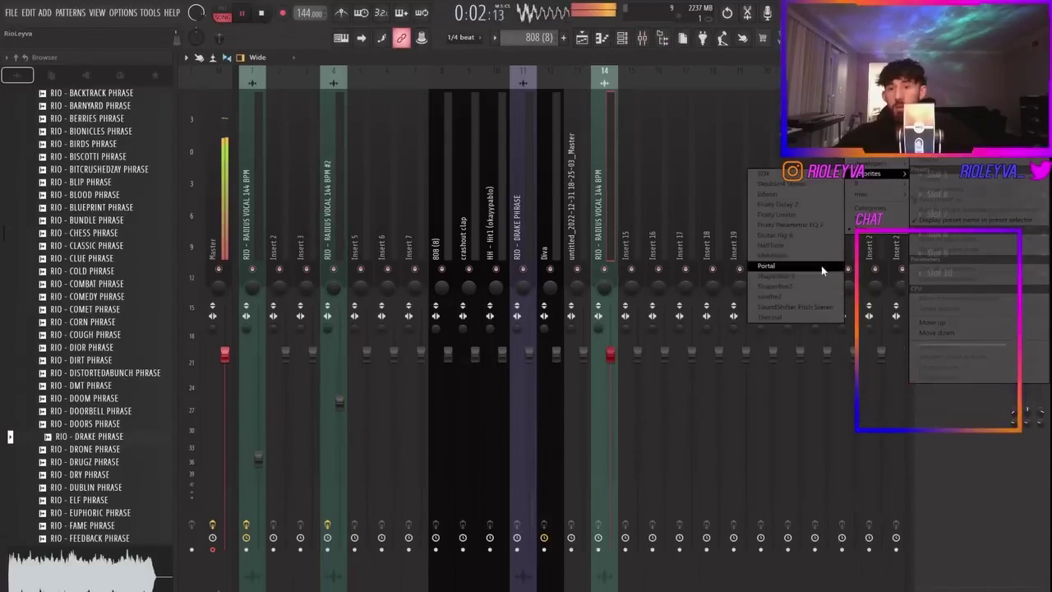
{"action": "mouse_move", "coordinate": [810, 379]}
{"action": "left_click", "coordinate": [741, 462]}
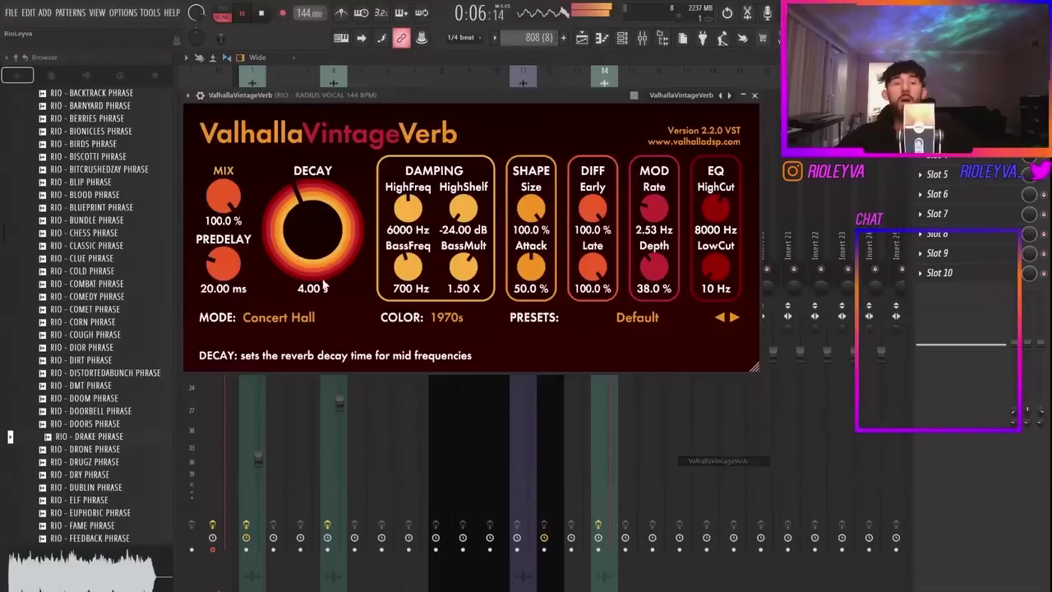
{"action": "left_click_drag", "start_coordinate": [286, 239], "coordinate": [251, 257]}
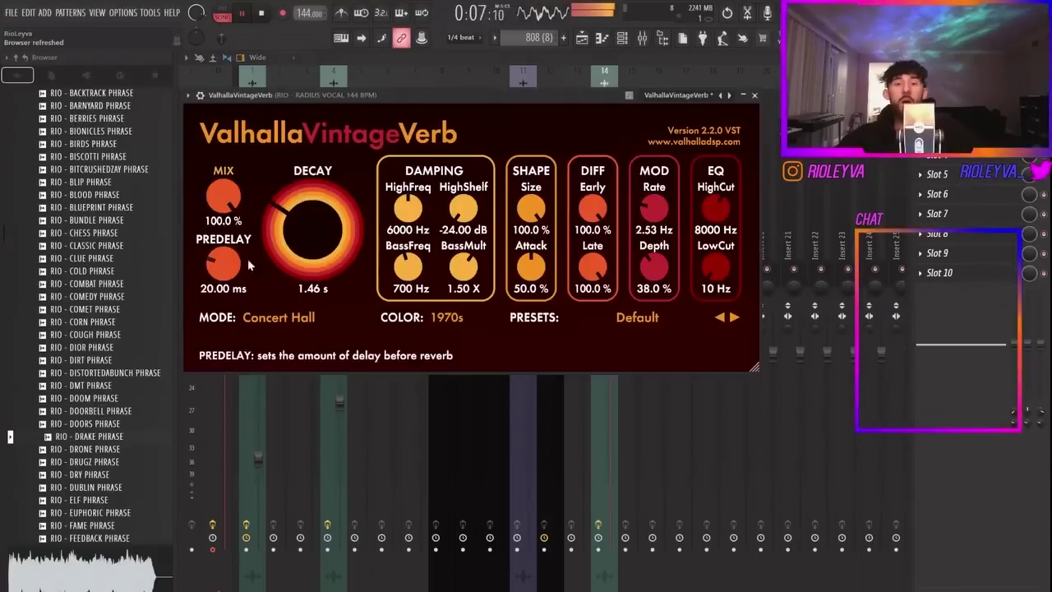
{"action": "left_click", "coordinate": [609, 85]}
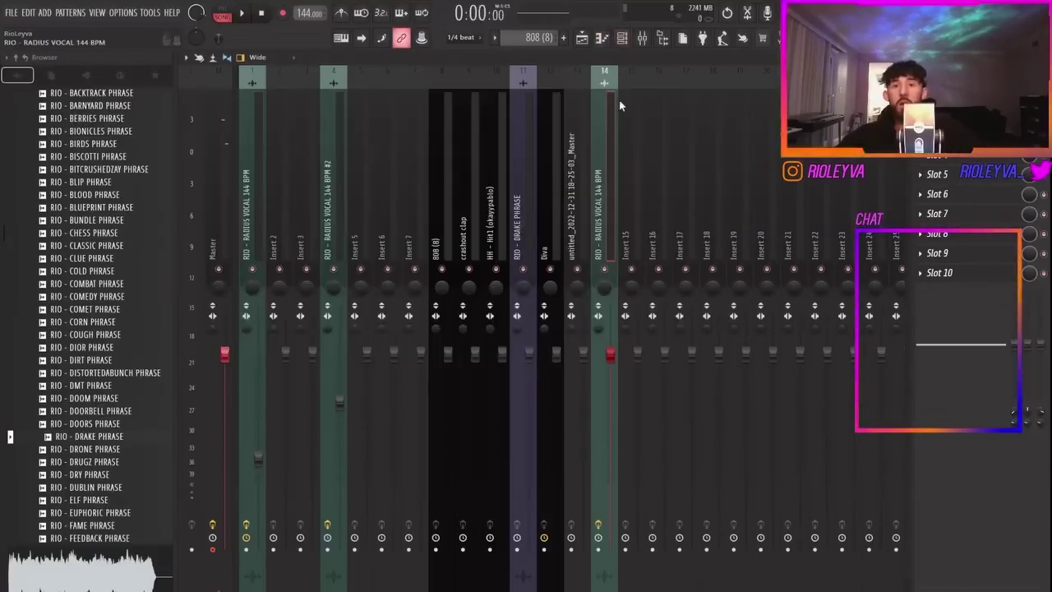
Step: Route the first Radius vocal channel back to mixer track 1 and the newest untitled Master channel to track 14, and play it
{"action": "left_click", "coordinate": [638, 38]}
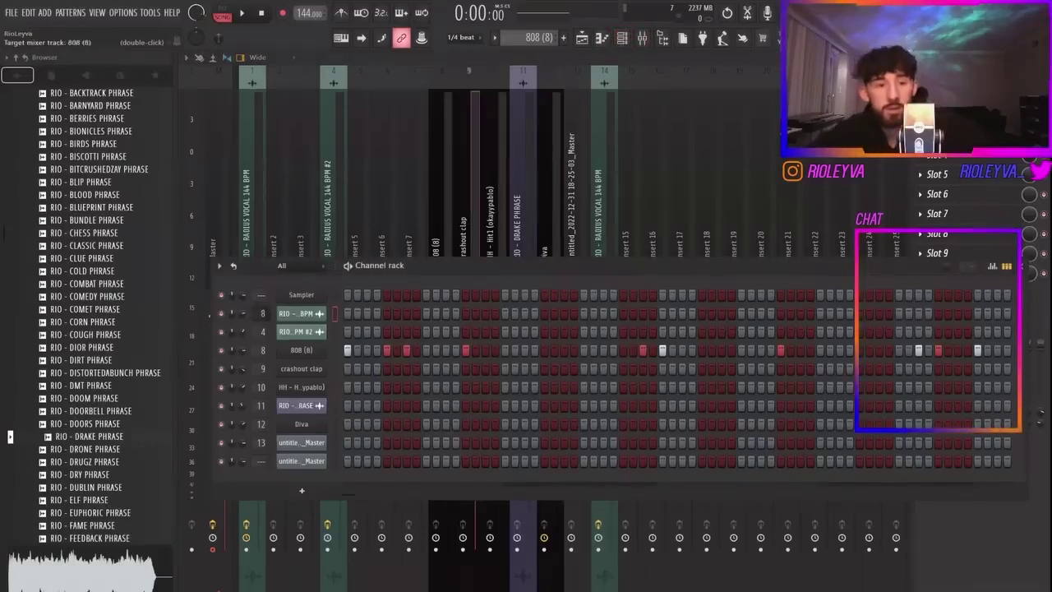
{"action": "left_click_drag", "start_coordinate": [263, 314], "coordinate": [264, 409]}
{"action": "left_click_drag", "start_coordinate": [260, 462], "coordinate": [260, 444]}
{"action": "key", "text": "space"}
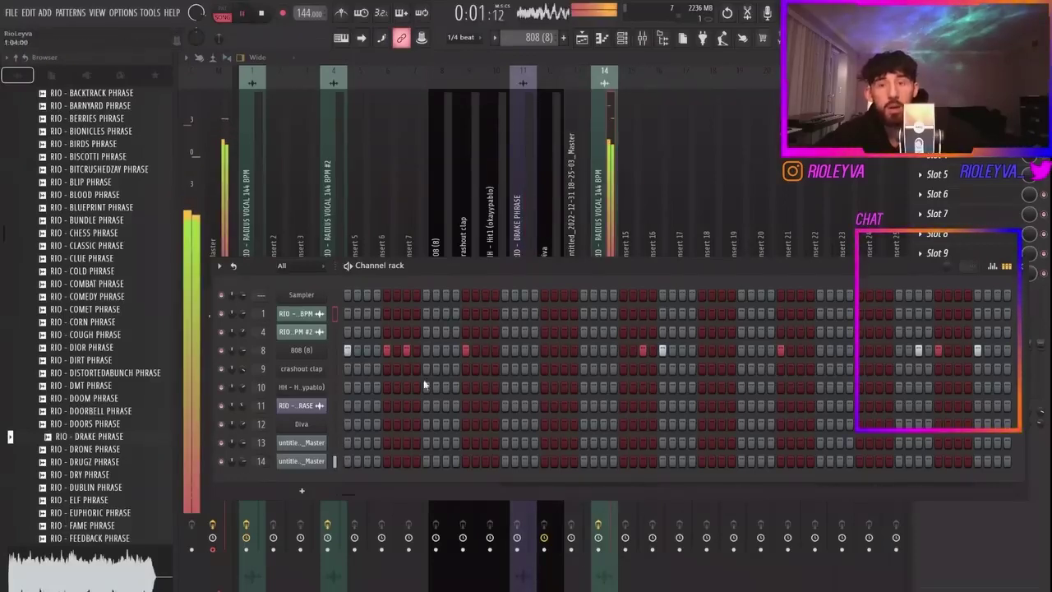
Step: Set the track 14 ValhallaVintageVerb to 0.37 s decay, 0 ms predelay, 24.3% size and 69% mix
{"action": "left_click", "coordinate": [939, 135]}
{"action": "left_click_drag", "start_coordinate": [321, 219], "coordinate": [319, 271]}
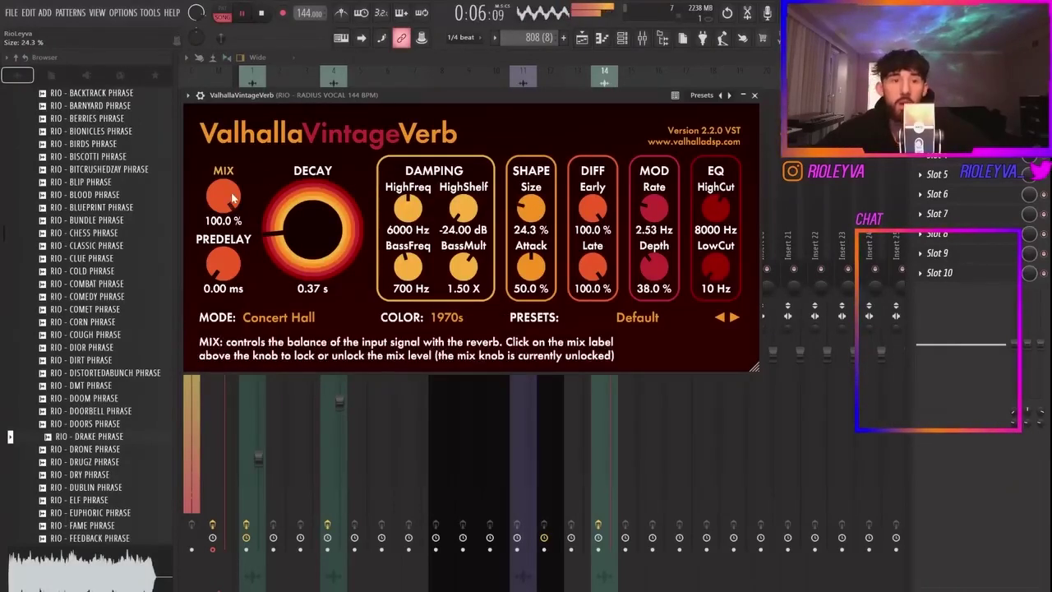
{"action": "left_click_drag", "start_coordinate": [222, 198], "coordinate": [220, 212]}
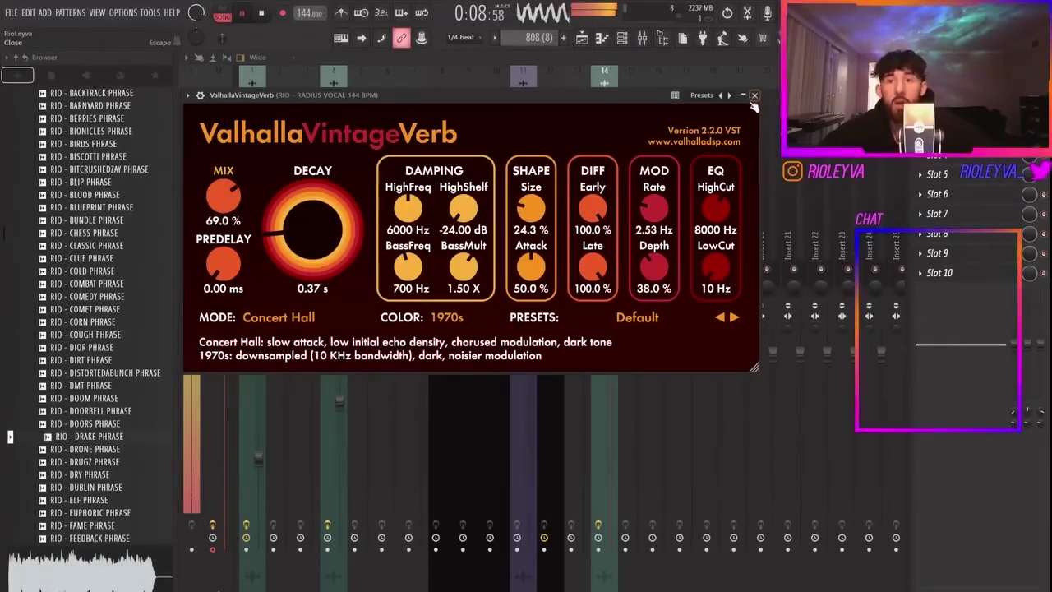
{"action": "left_click", "coordinate": [754, 97]}
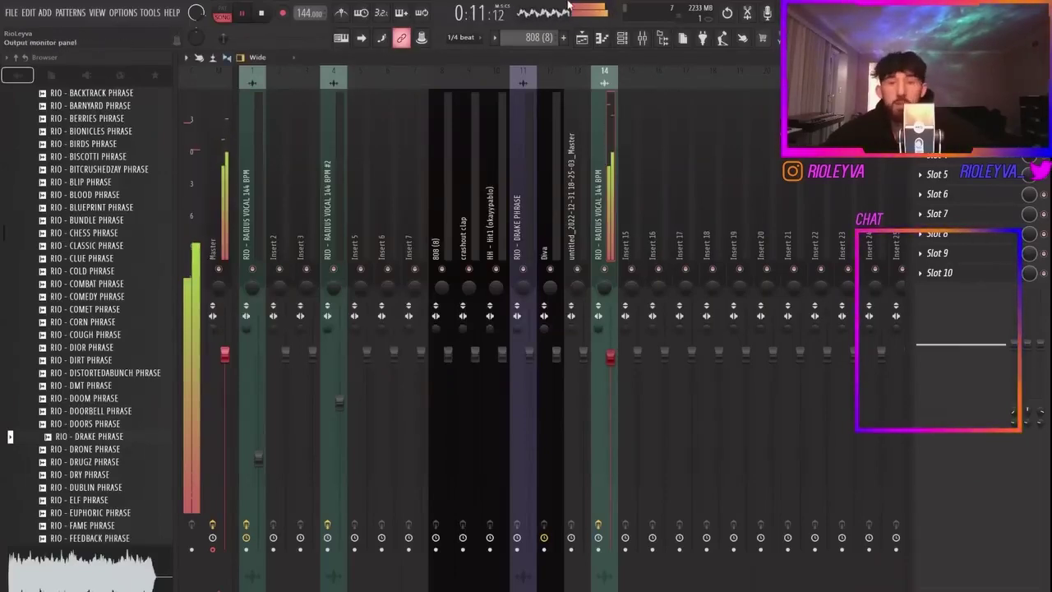
Step: Select all the clips on Tracks 2 to 9 and move them to start at bar 11, where the stretched intro clip ends
{"action": "left_click", "coordinate": [582, 38]}
{"action": "scroll", "coordinate": [728, 315], "scroll_direction": "down", "scroll_amount": 8}
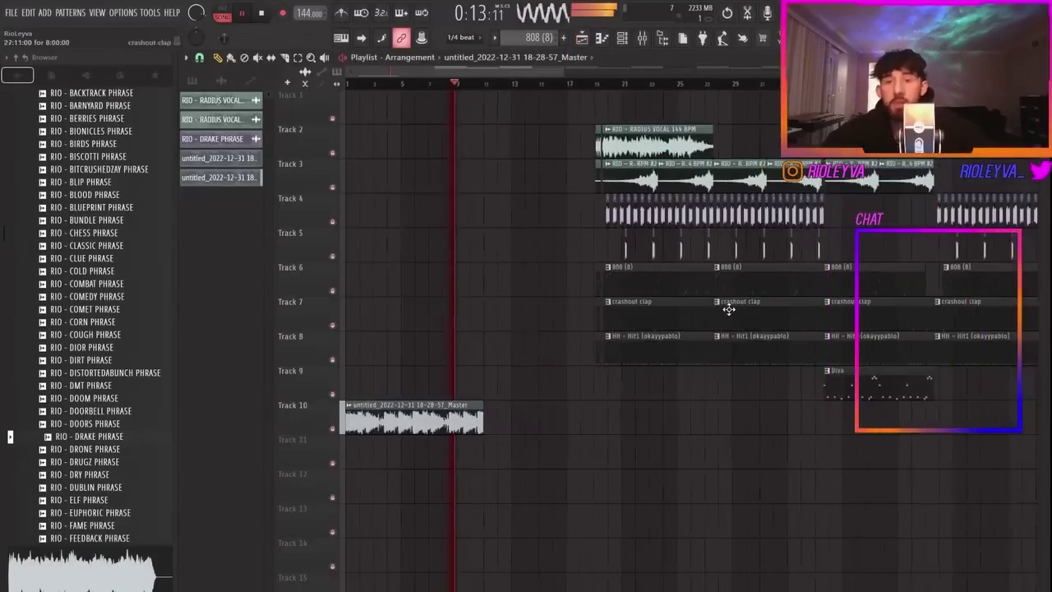
{"action": "left_click_drag", "start_coordinate": [1016, 468], "coordinate": [403, 43]}
{"action": "scroll", "coordinate": [364, 228], "scroll_direction": "up", "scroll_amount": 8}
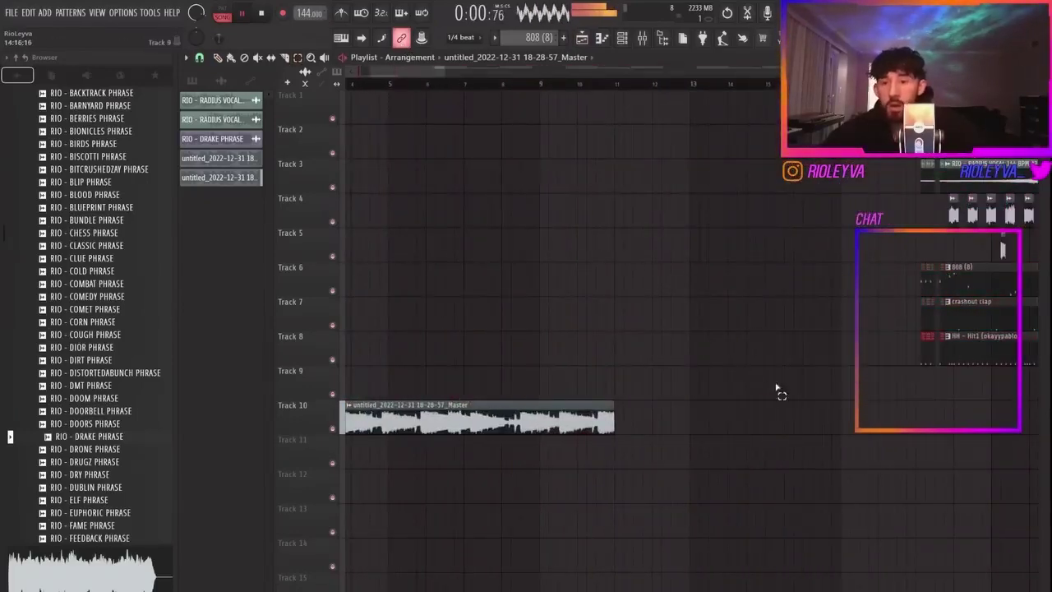
{"action": "scroll", "coordinate": [756, 380], "scroll_direction": "down", "scroll_amount": 8}
{"action": "left_click_drag", "start_coordinate": [997, 433], "coordinate": [394, 103]}
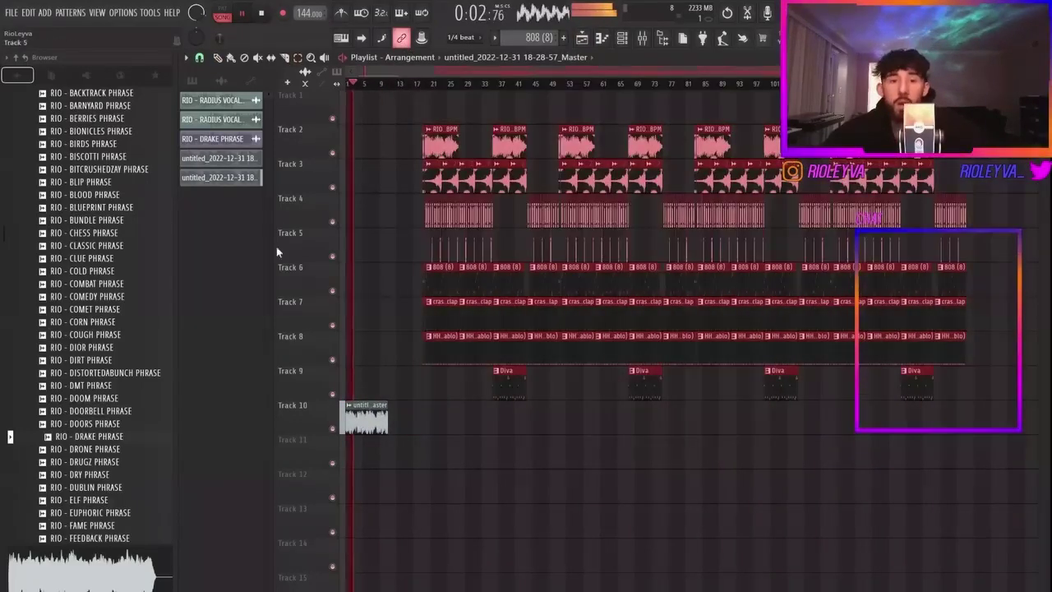
{"action": "scroll", "coordinate": [463, 329], "scroll_direction": "up", "scroll_amount": 8}
{"action": "scroll", "coordinate": [902, 349], "scroll_direction": "down", "scroll_amount": 3}
{"action": "left_click_drag", "start_coordinate": [904, 349], "coordinate": [698, 356]}
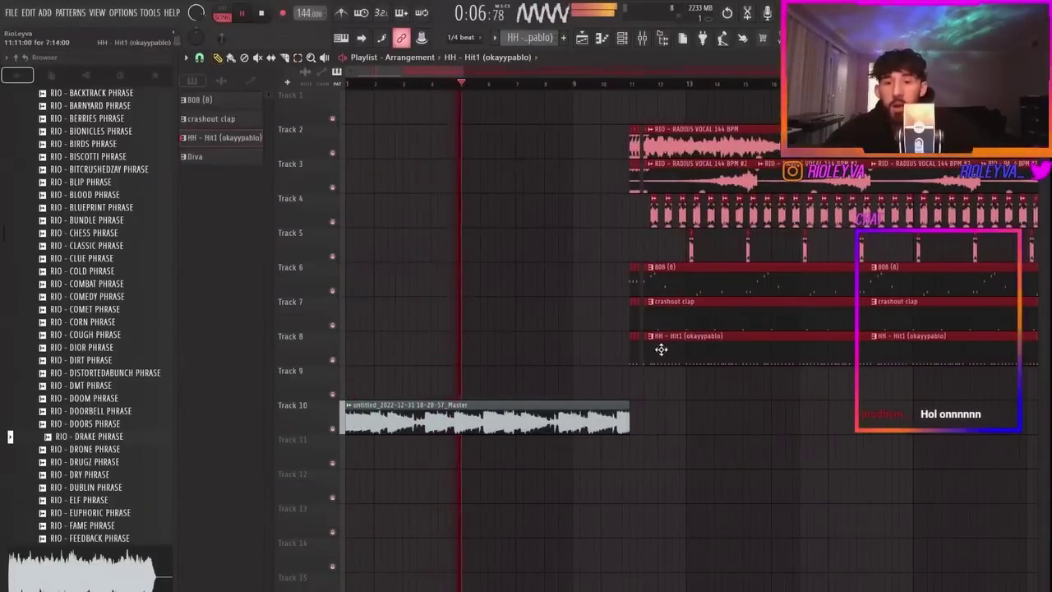
Step: Lengthen the decay of the ValhallaVintageVerb on mixer track 14 and set its low cut to 360 Hz
{"action": "key", "text": "F9"}
{"action": "left_click", "coordinate": [938, 135]}
{"action": "left_click_drag", "start_coordinate": [311, 220], "coordinate": [311, 243]}
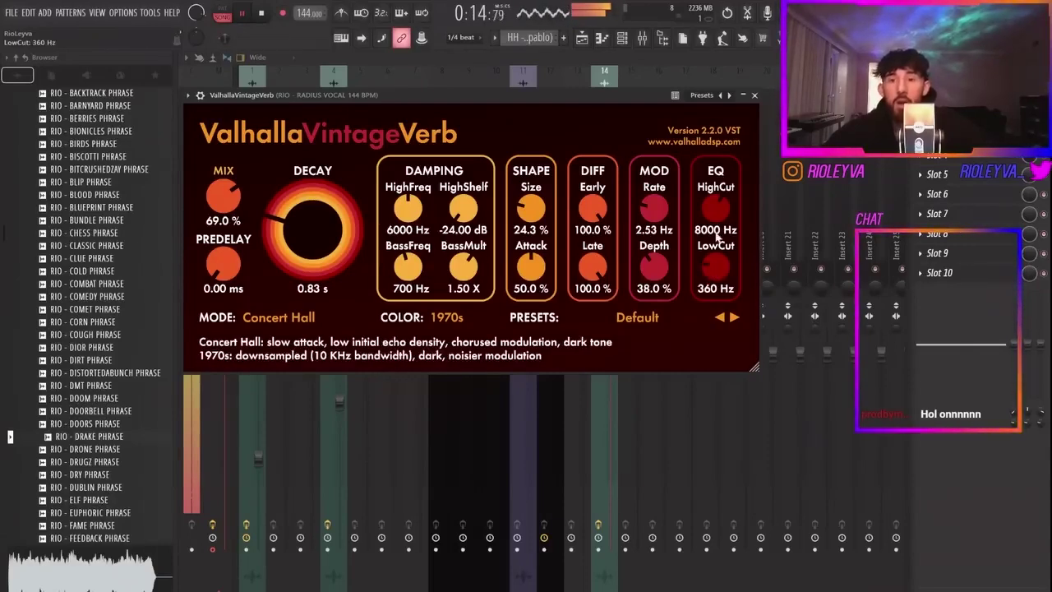
{"action": "left_click_drag", "start_coordinate": [303, 225], "coordinate": [303, 215]}
{"action": "left_click", "coordinate": [755, 96]}
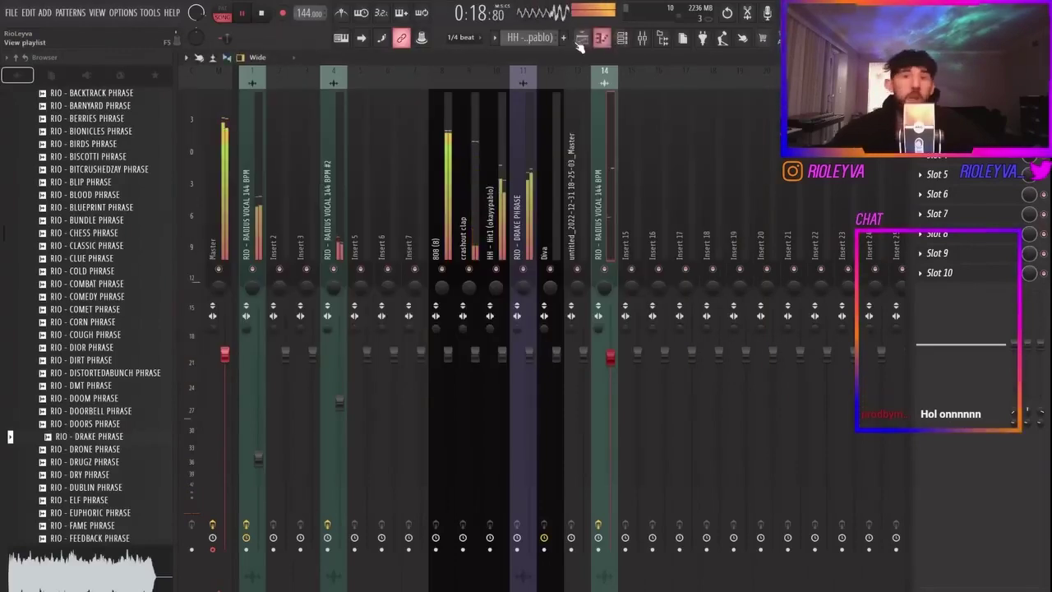
Step: Delete the leftover clip slivers before the main arrangement and shift all its clips left to the end of the intro clip
{"action": "key", "text": "F5"}
{"action": "left_click", "coordinate": [349, 84]}
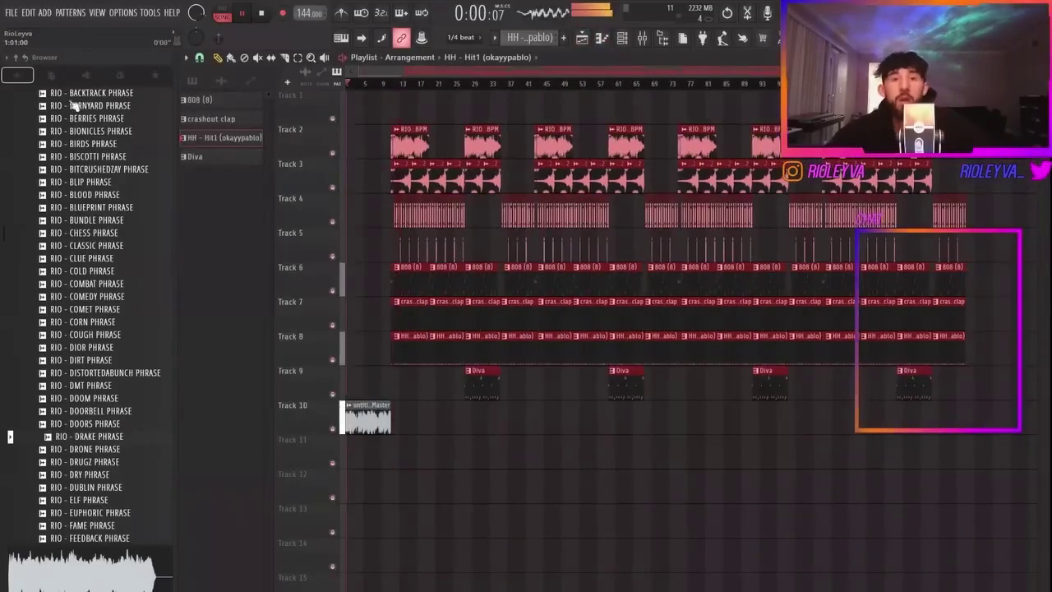
{"action": "scroll", "coordinate": [237, 263], "scroll_direction": "up", "scroll_amount": 8}
{"action": "scroll", "coordinate": [646, 353], "scroll_direction": "down", "scroll_amount": 8}
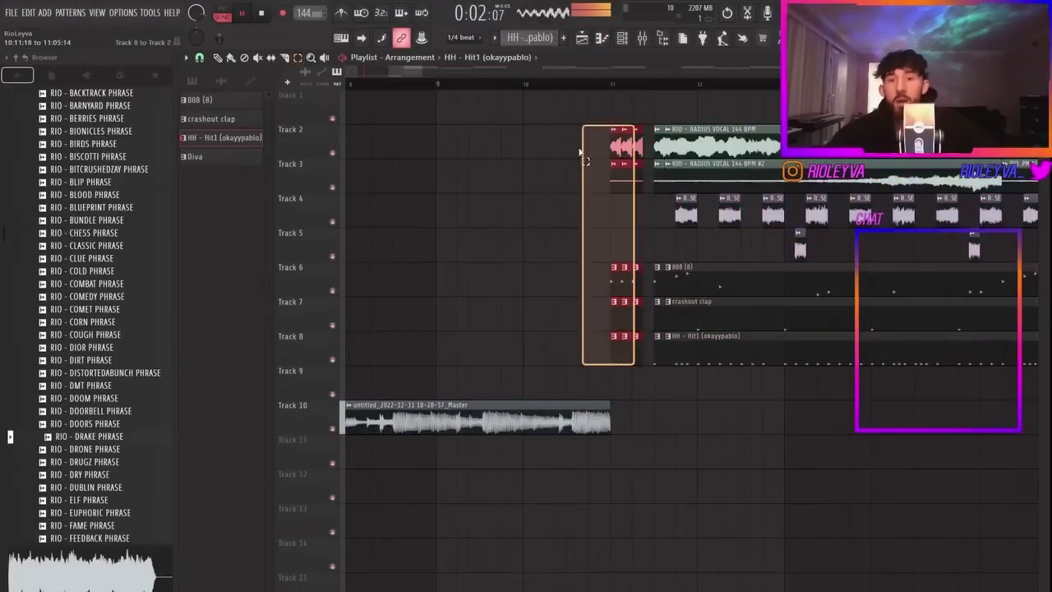
{"action": "left_click_drag", "start_coordinate": [1004, 398], "coordinate": [343, 90]}
{"action": "scroll", "coordinate": [129, 186], "scroll_direction": "up", "scroll_amount": 8}
{"action": "scroll", "coordinate": [349, 268], "scroll_direction": "up", "scroll_amount": 8}
{"action": "left_click_drag", "start_coordinate": [881, 285], "coordinate": [848, 286]}
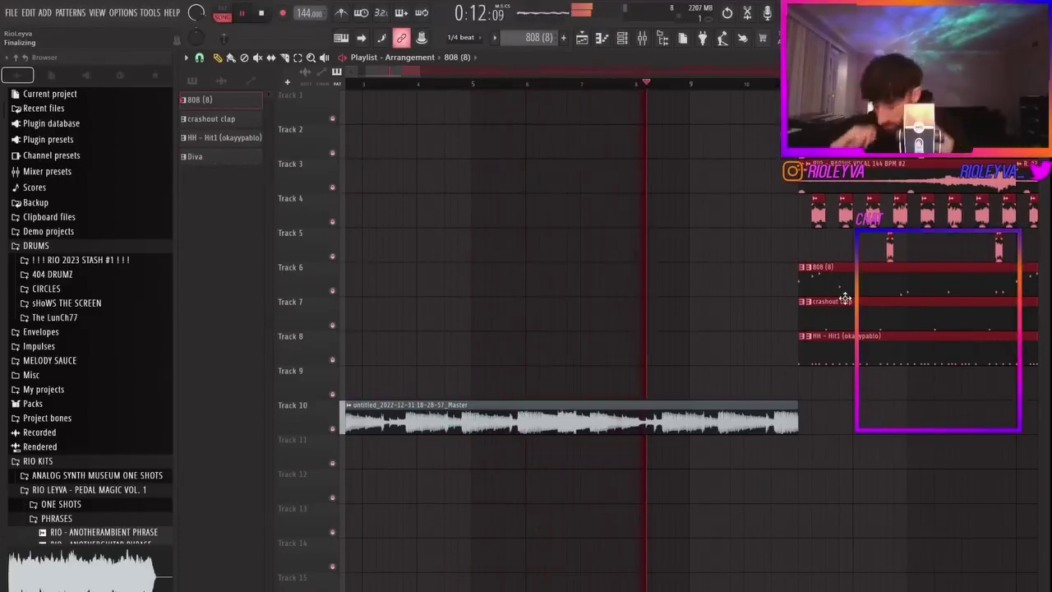
{"action": "key", "text": "Down"}
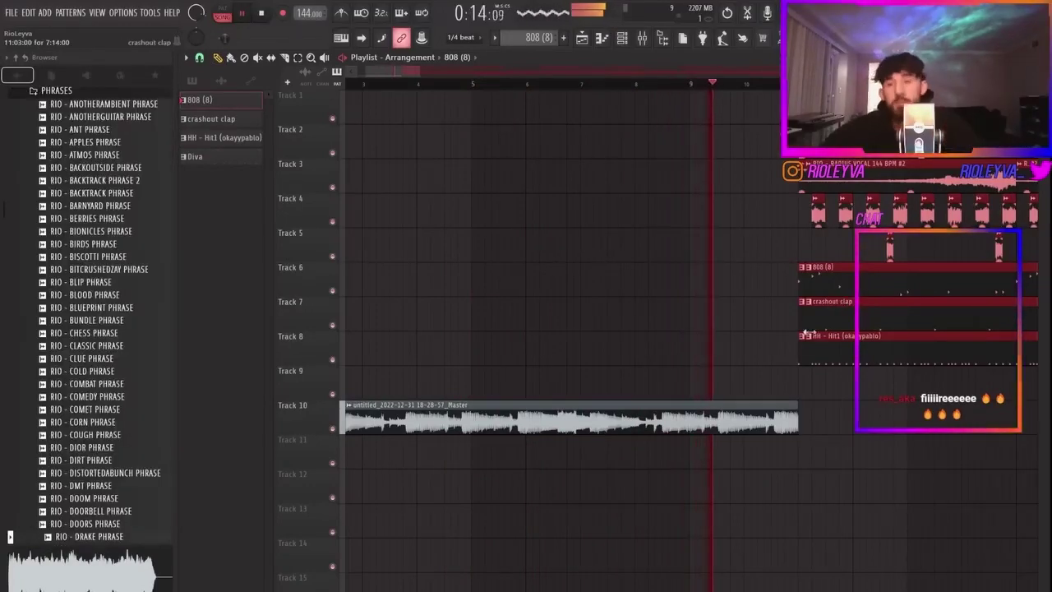
Step: Slice the first 808, clap and hi-hat clips shortly before bar 13 and delete everything ahead of the cut, including the slivers at bar 11
{"action": "scroll", "coordinate": [740, 343], "scroll_direction": "down", "scroll_amount": 3}
{"action": "scroll", "coordinate": [714, 332], "scroll_direction": "up", "scroll_amount": 4}
{"action": "key", "text": "c"}
{"action": "left_click_drag", "start_coordinate": [769, 349], "coordinate": [777, 298]}
{"action": "key", "text": "e"}
{"action": "left_click_drag", "start_coordinate": [746, 279], "coordinate": [717, 416]}
{"action": "key", "text": "Delete"}
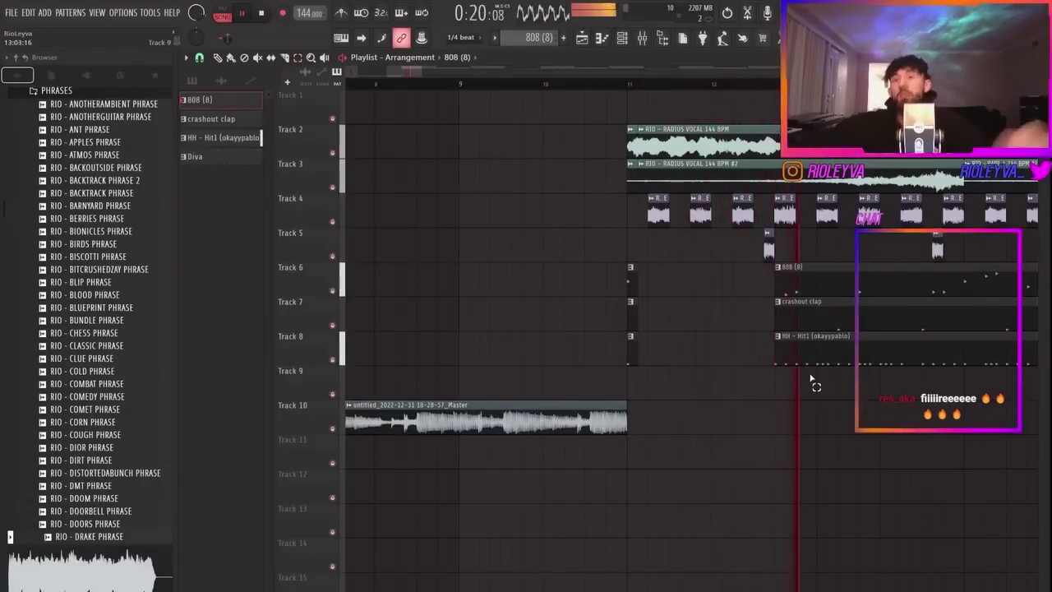
{"action": "left_click_drag", "start_coordinate": [660, 398], "coordinate": [566, 259]}
{"action": "key", "text": "Delete"}
Step: Slice the drum clips at bar 13, delete the short 808 piece before it, and extend the clap and hi-hat pieces to start earlier
{"action": "key", "text": "c"}
{"action": "left_click_drag", "start_coordinate": [795, 368], "coordinate": [796, 275]}
{"action": "right_click", "coordinate": [790, 294]}
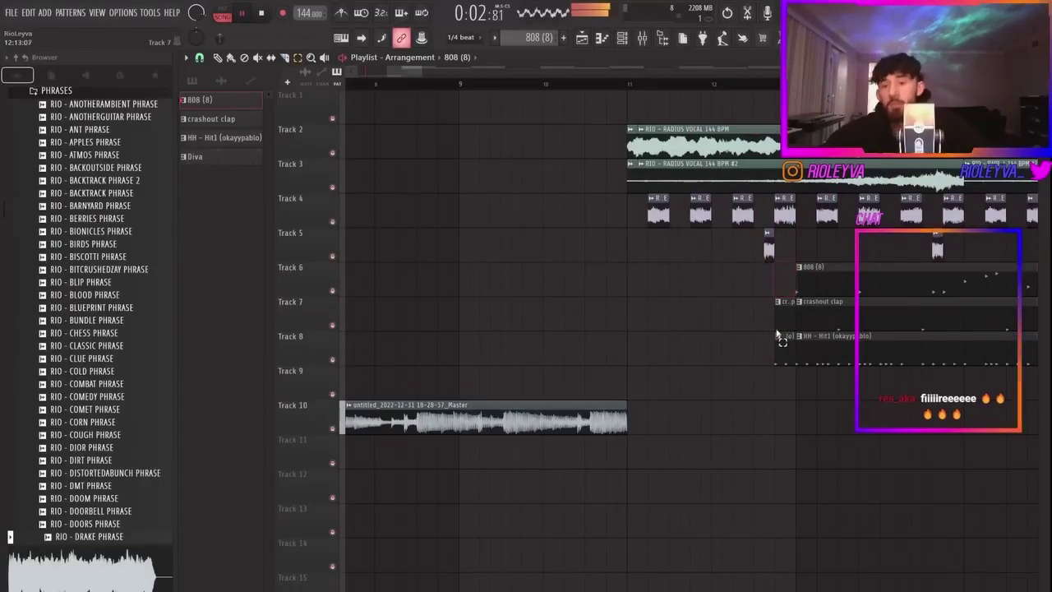
{"action": "left_click_drag", "start_coordinate": [775, 309], "coordinate": [754, 315]}
{"action": "left_click_drag", "start_coordinate": [778, 353], "coordinate": [765, 345]}
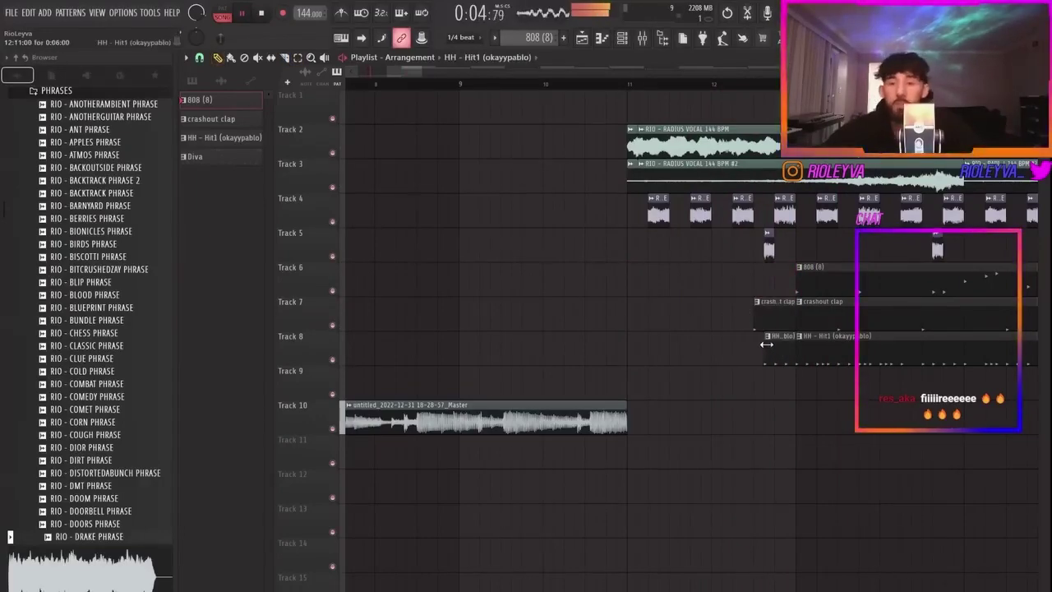
Step: Play the transition from the stretched intro into the main arrangement, starting at about bar 9.5
{"action": "scroll", "coordinate": [772, 347], "scroll_direction": "up", "scroll_amount": 1}
{"action": "scroll", "coordinate": [748, 357], "scroll_direction": "down", "scroll_amount": 7}
{"action": "key", "text": "c"}
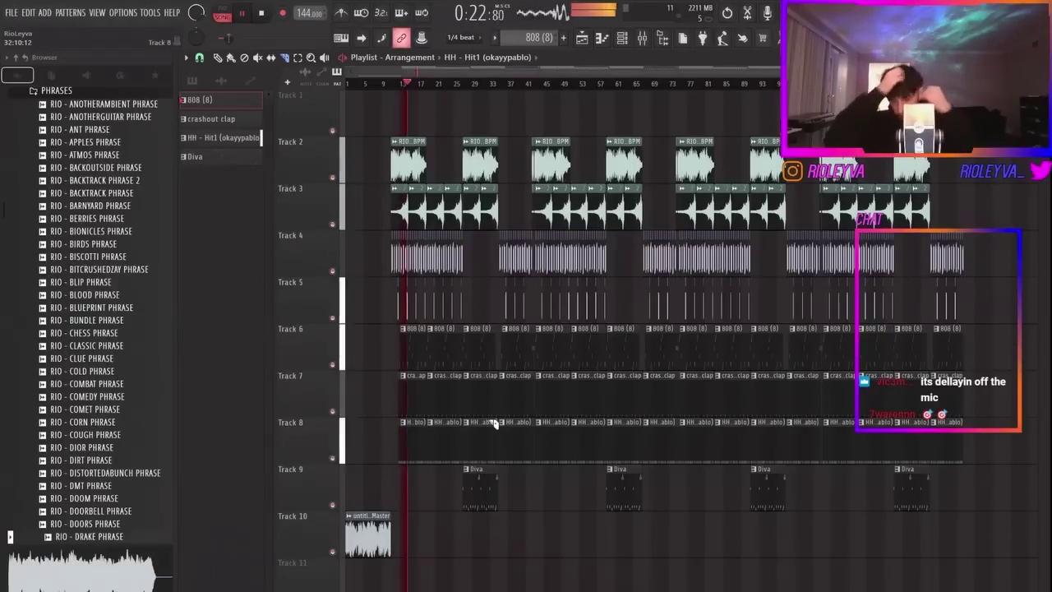
{"action": "key", "text": "space"}
{"action": "key", "text": "space"}
{"action": "scroll", "coordinate": [387, 329], "scroll_direction": "up", "scroll_amount": 4}
{"action": "left_click", "coordinate": [382, 84]}
{"action": "scroll", "coordinate": [385, 197], "scroll_direction": "up", "scroll_amount": 4}
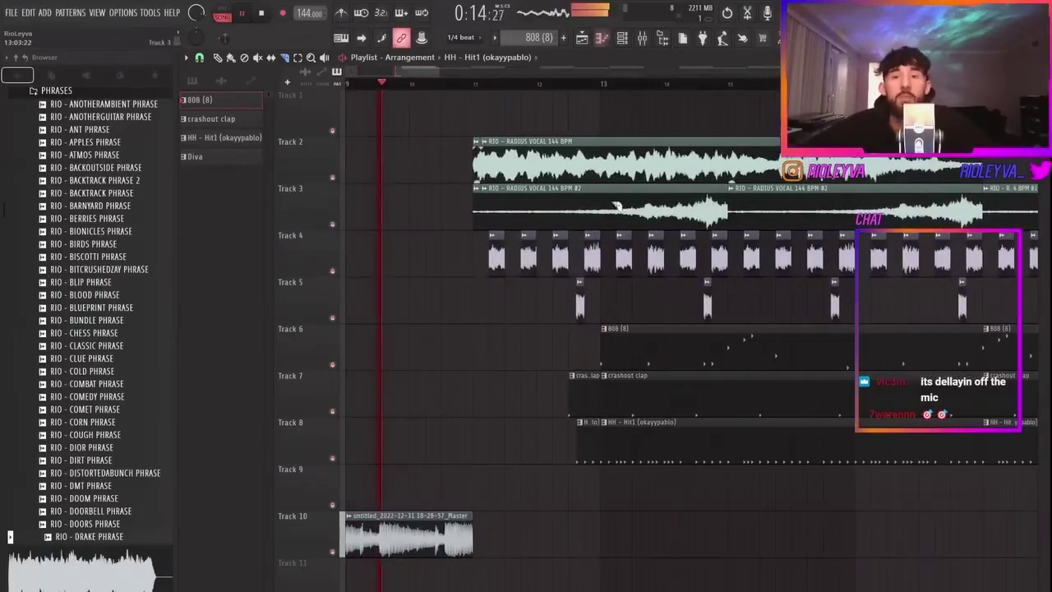
Step: Cut the low frequencies of the Drake Phrase mixer track by 18 dB around 453 Hz, lower its volume slightly, and return to the playlist
{"action": "left_click", "coordinate": [643, 38]}
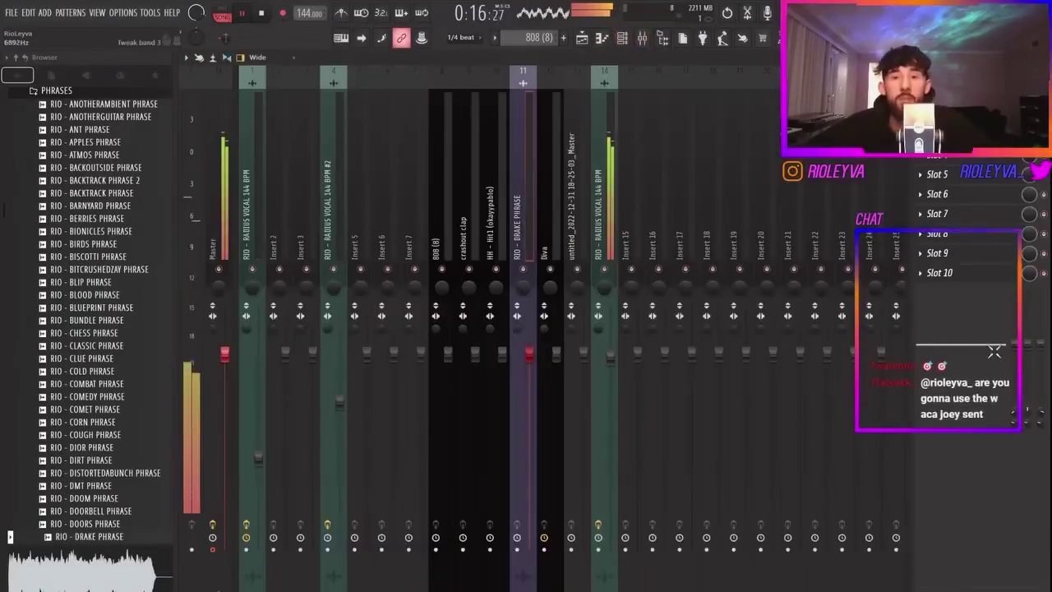
{"action": "left_click_drag", "start_coordinate": [940, 398], "coordinate": [959, 398]}
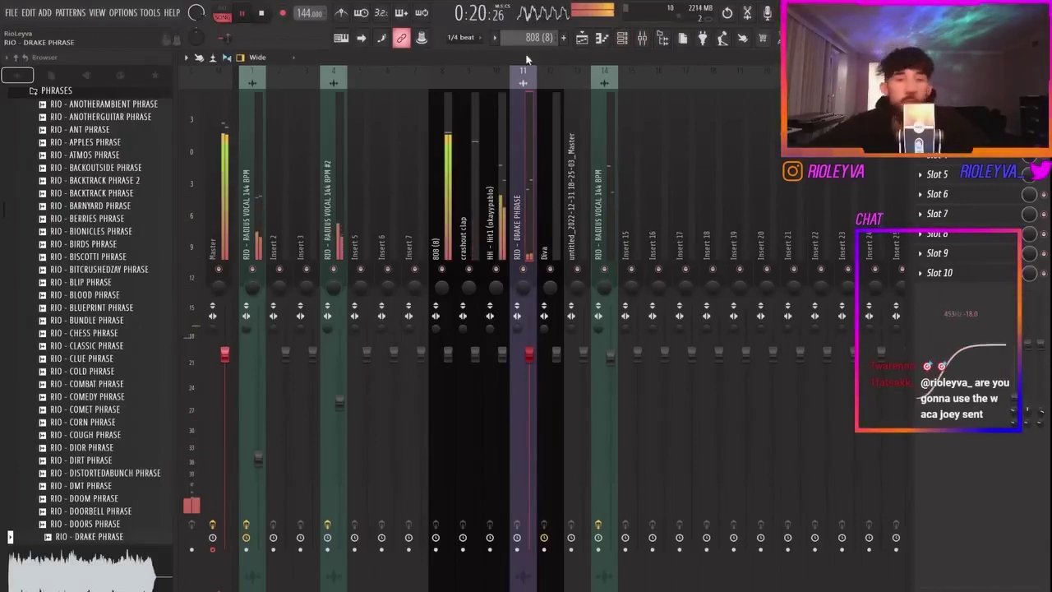
{"action": "left_click_drag", "start_coordinate": [532, 356], "coordinate": [503, 362]}
{"action": "left_click", "coordinate": [586, 39]}
Step: Create a folder named RIO - DOOM 144 BPM inside the 12 - December STEMS folder while saving the project, and copy its name
{"action": "key", "text": "ctrl+shift+s"}
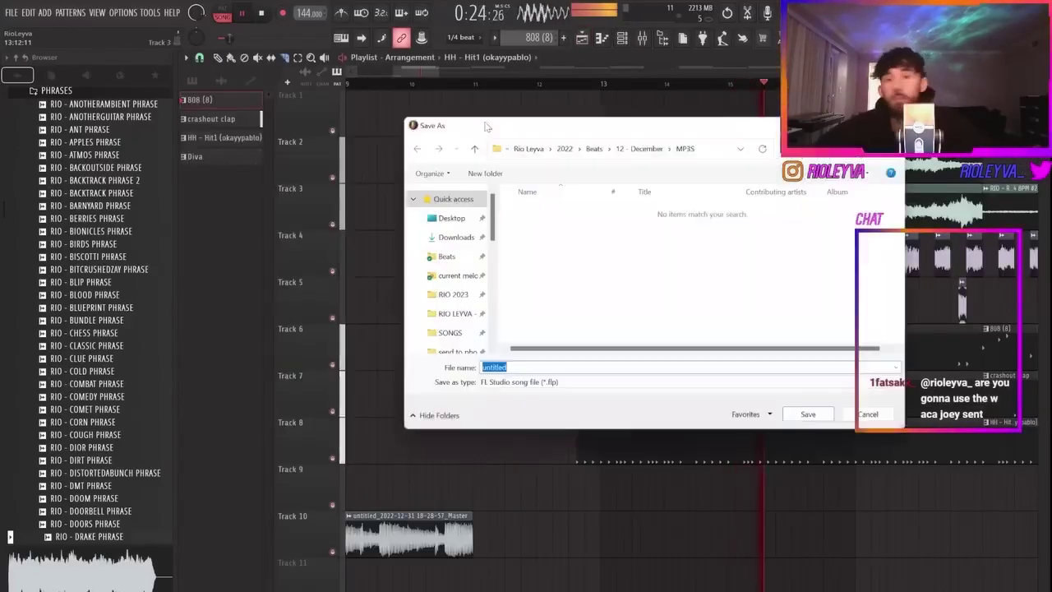
{"action": "double_click", "coordinate": [558, 230]}
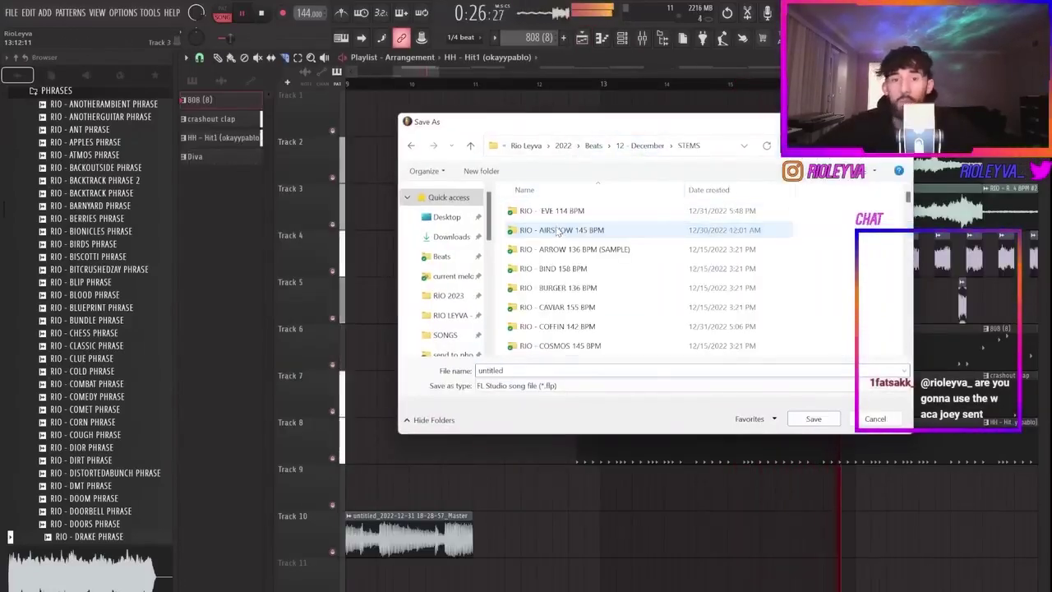
{"action": "key", "text": "ctrl+shift+n"}
{"action": "type", "text": "RIO - "}
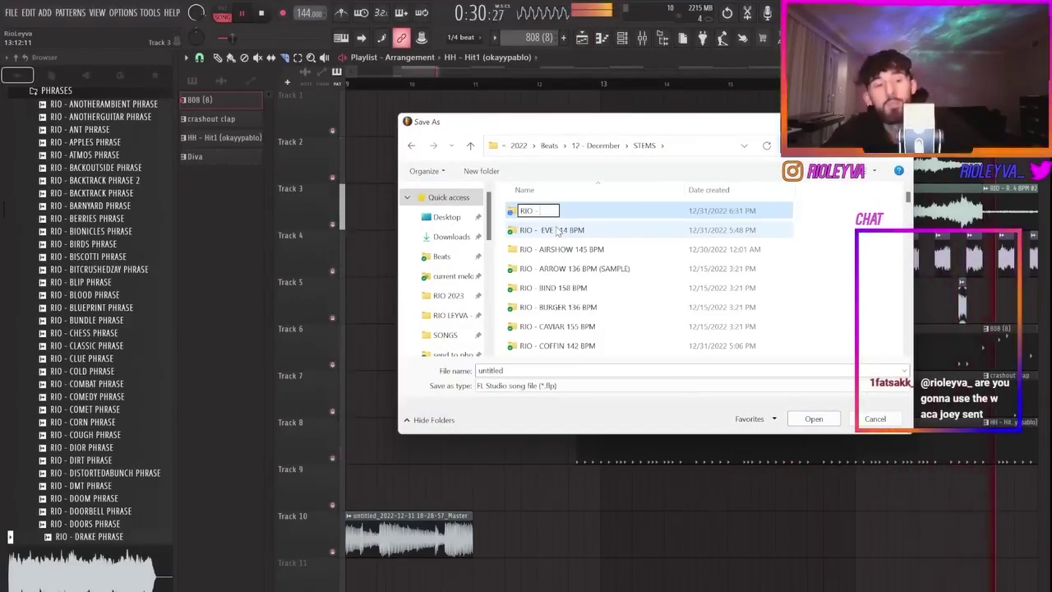
{"action": "type", "text": "DOOM"}
{"action": "type", "text": " 114"}
{"action": "key", "text": "BackSpace"}
{"action": "key", "text": "BackSpace"}
{"action": "type", "text": "44 BPM"}
{"action": "key", "text": "ctrl+a"}
{"action": "key", "text": "ctrl+c"}
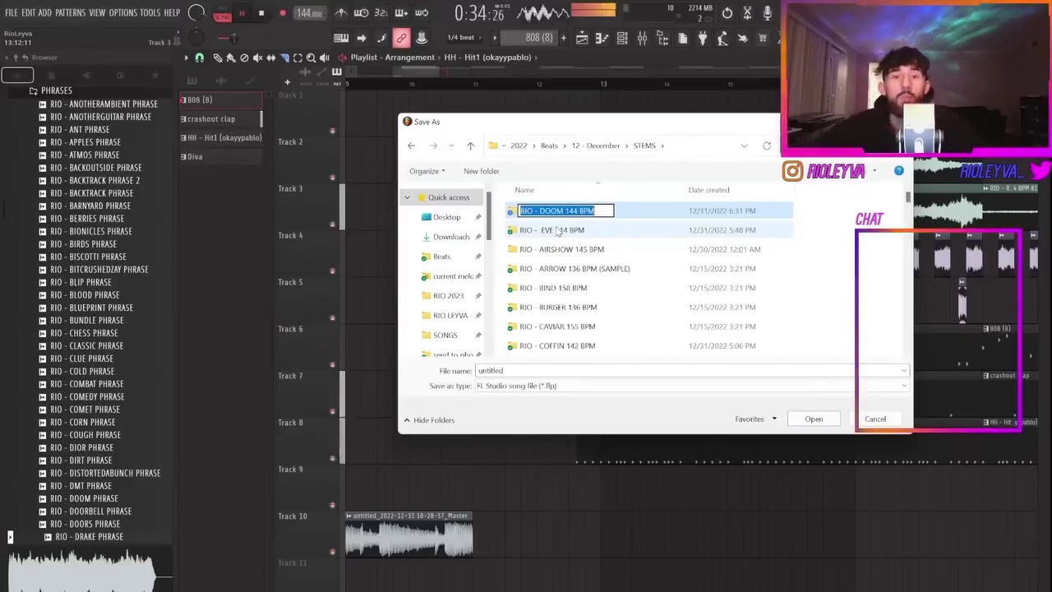
Step: Save the project inside the new RIO - DOOM 144 BPM folder, using the copied folder name as its file name
{"action": "left_click", "coordinate": [628, 220]}
{"action": "double_click", "coordinate": [573, 347]}
{"action": "left_click", "coordinate": [565, 370]}
{"action": "key", "text": "ctrl+v"}
{"action": "key", "text": "Return"}
Step: Export the song as the MP3 file RIO - DOOM 144 BPM into the 12 - December MP3S folder
{"action": "key", "text": "ctrl+shift+r"}
{"action": "left_click", "coordinate": [566, 146]}
{"action": "double_click", "coordinate": [530, 208]}
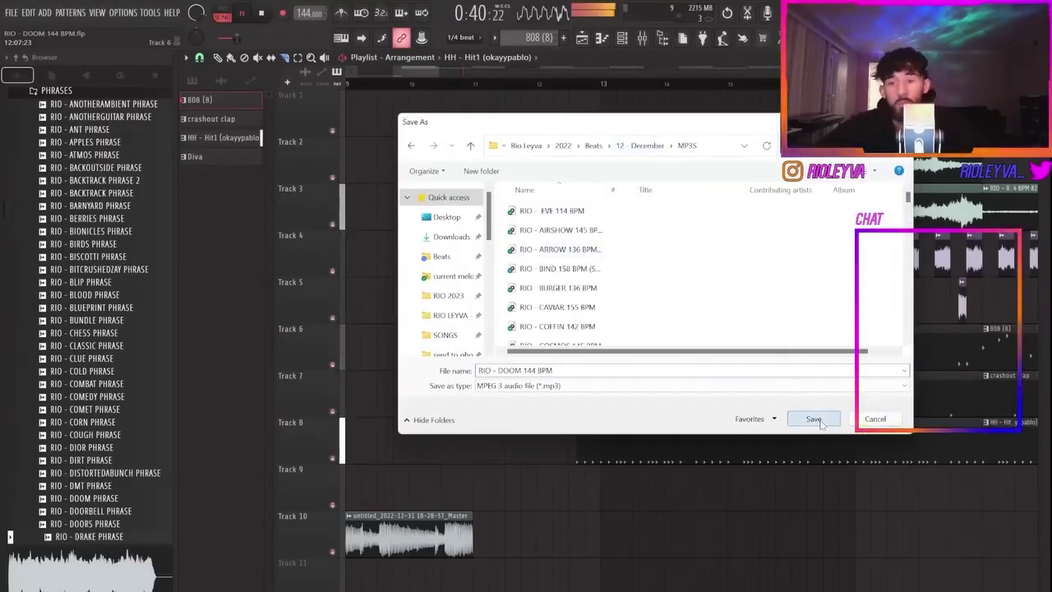
{"action": "left_click", "coordinate": [814, 419]}
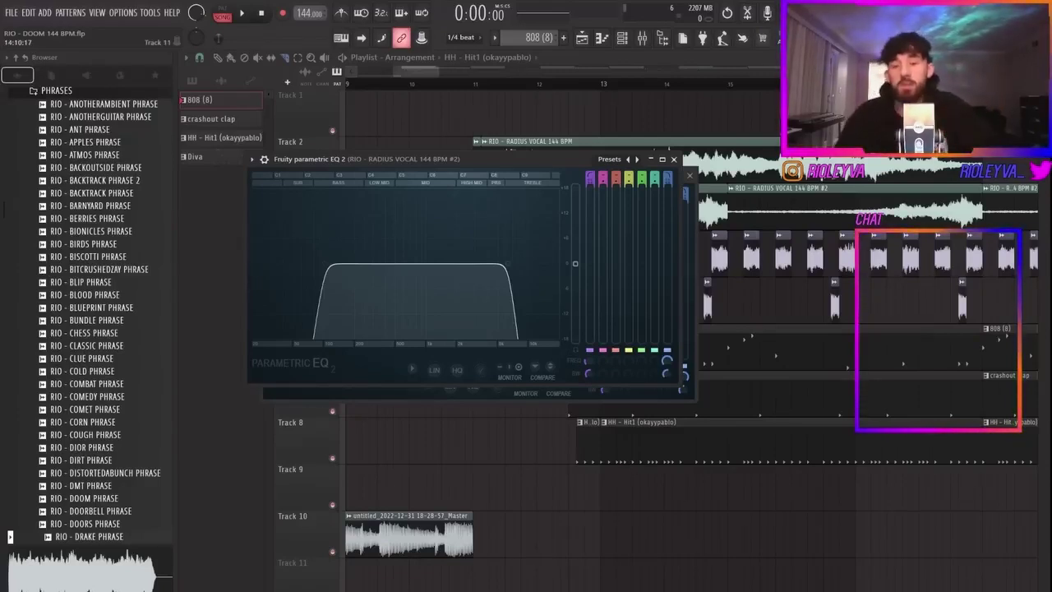
Step: Check the stream chat in Streamlabs Desktop, and switch to Chrome to look at the DALL·E 2 site and its generated images
{"action": "key", "text": "alt+Tab"}
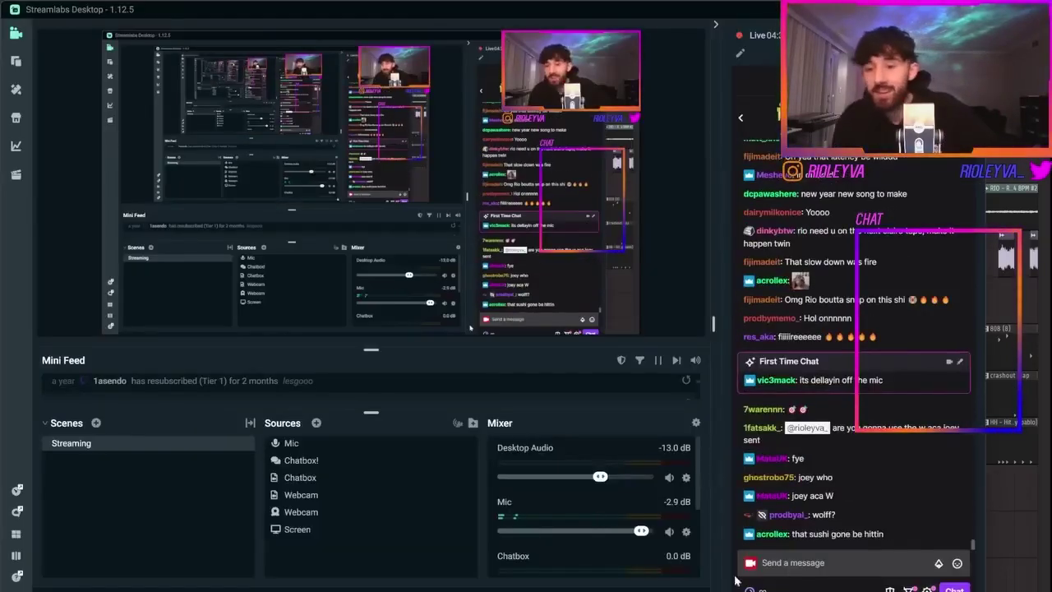
{"action": "left_click", "coordinate": [790, 565]}
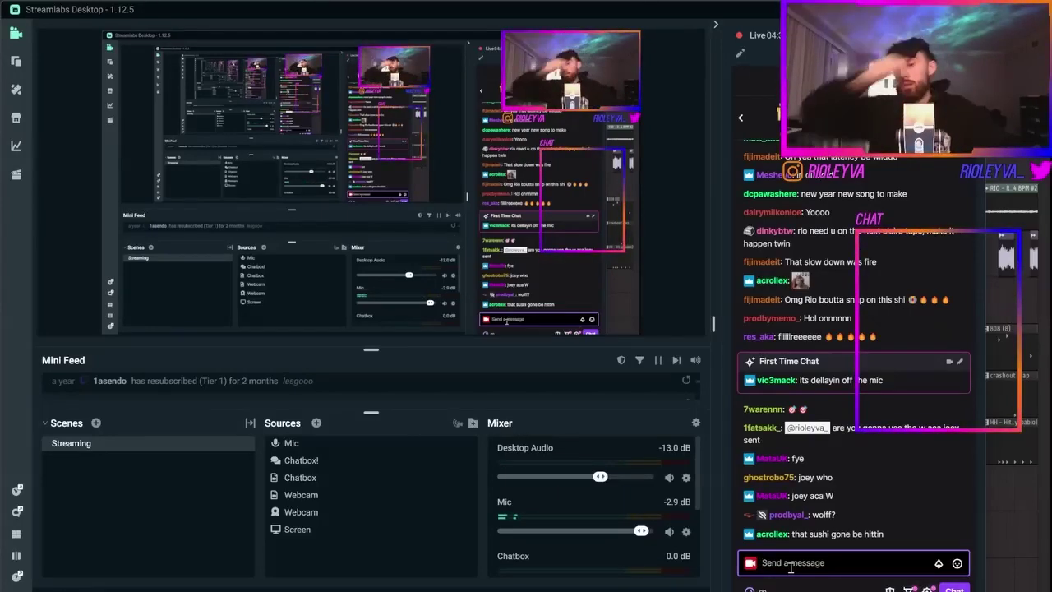
{"action": "left_click", "coordinate": [464, 575]}
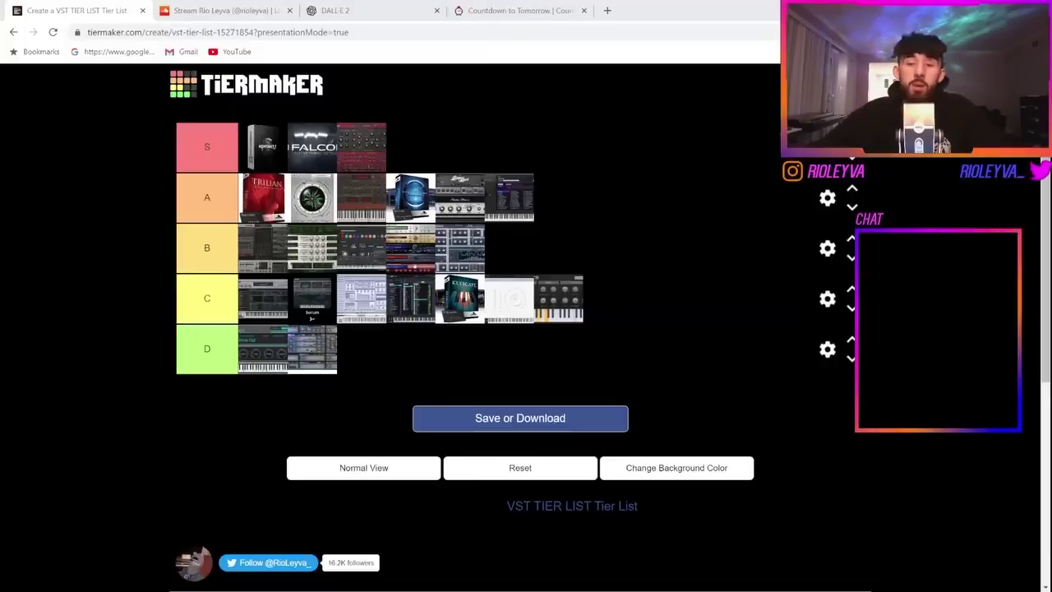
{"action": "left_click", "coordinate": [337, 10]}
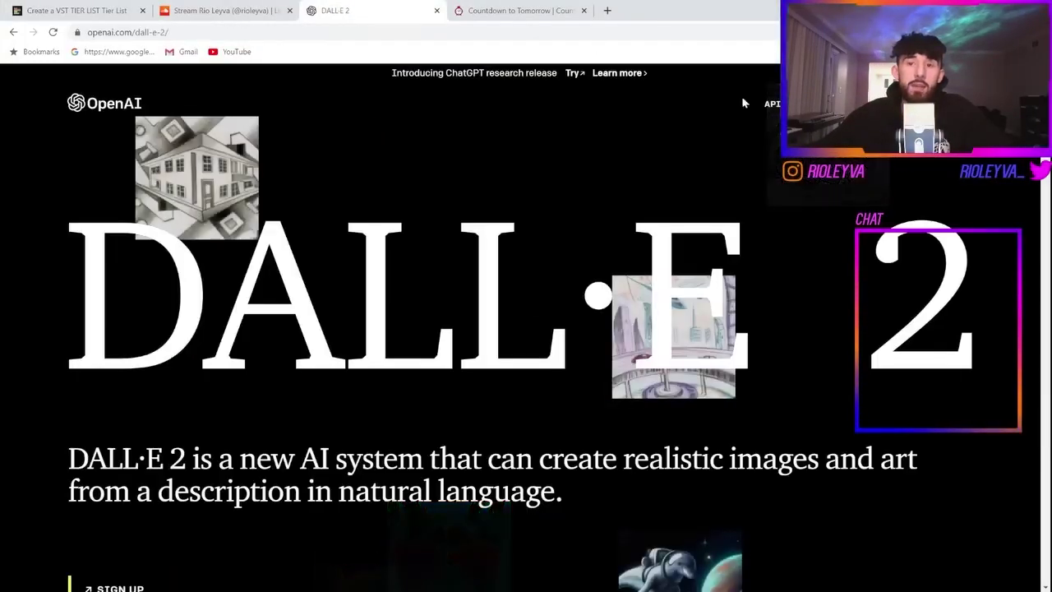
{"action": "left_click", "coordinate": [575, 73]}
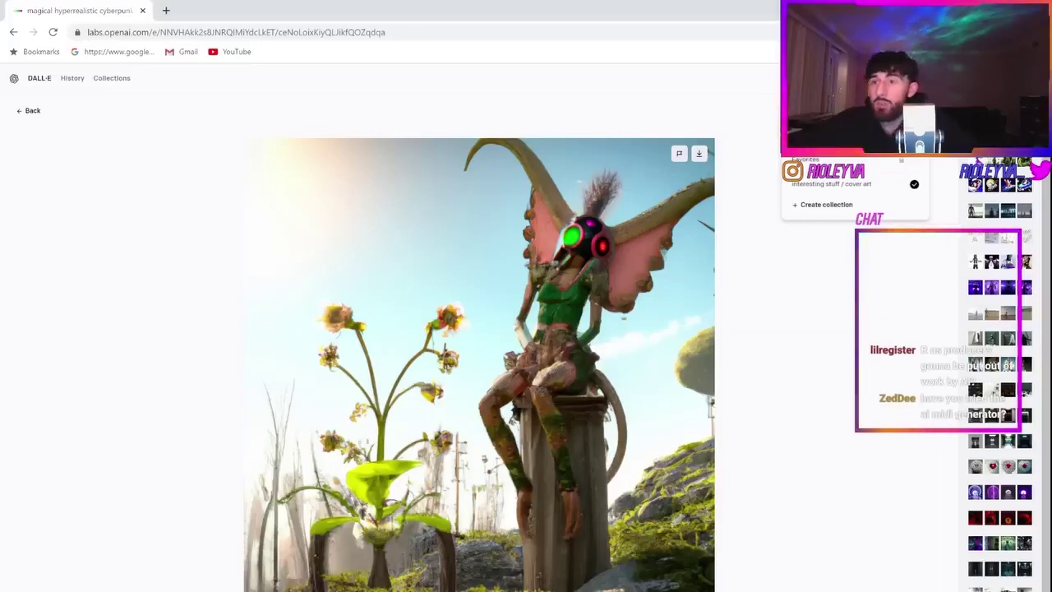
Step: Return to the Streamlabs chat and view the labs.openai.com image link posted just before the "drum roll" message
{"action": "left_click", "coordinate": [982, 8]}
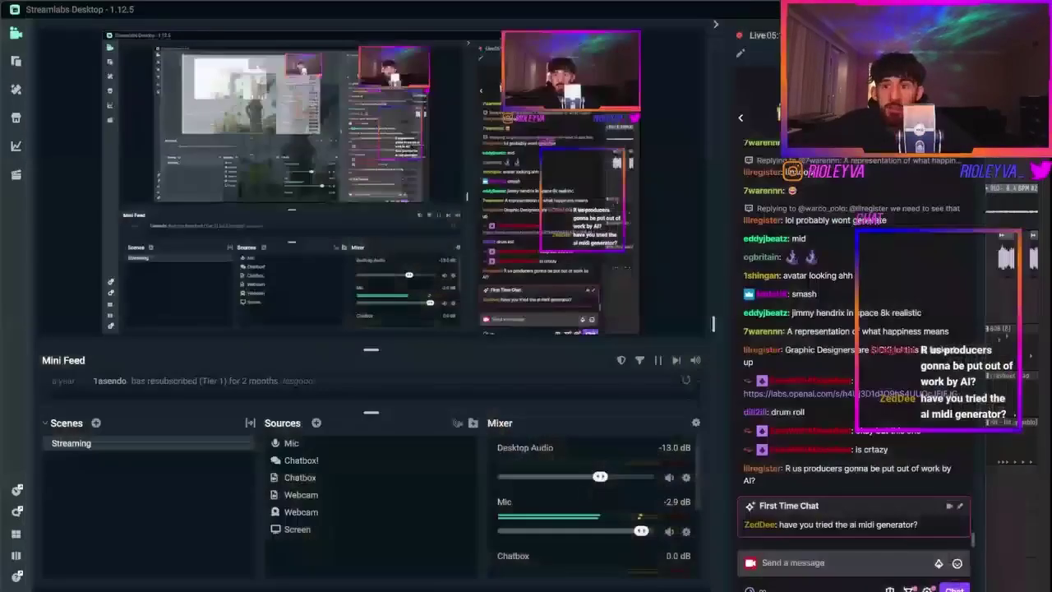
{"action": "left_click", "coordinate": [832, 394]}
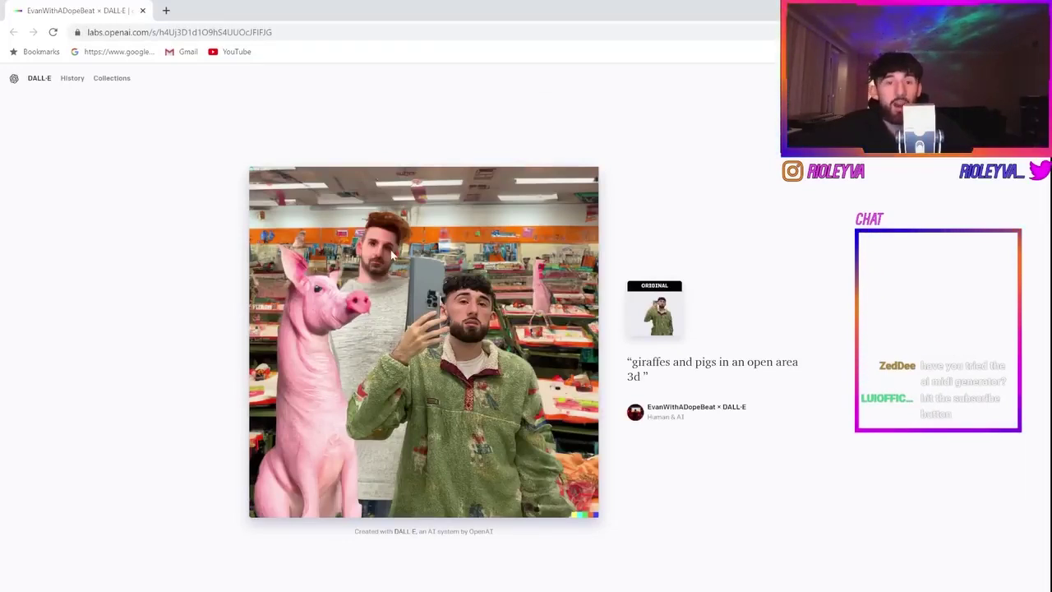
{"action": "key", "text": "alt+Tab"}
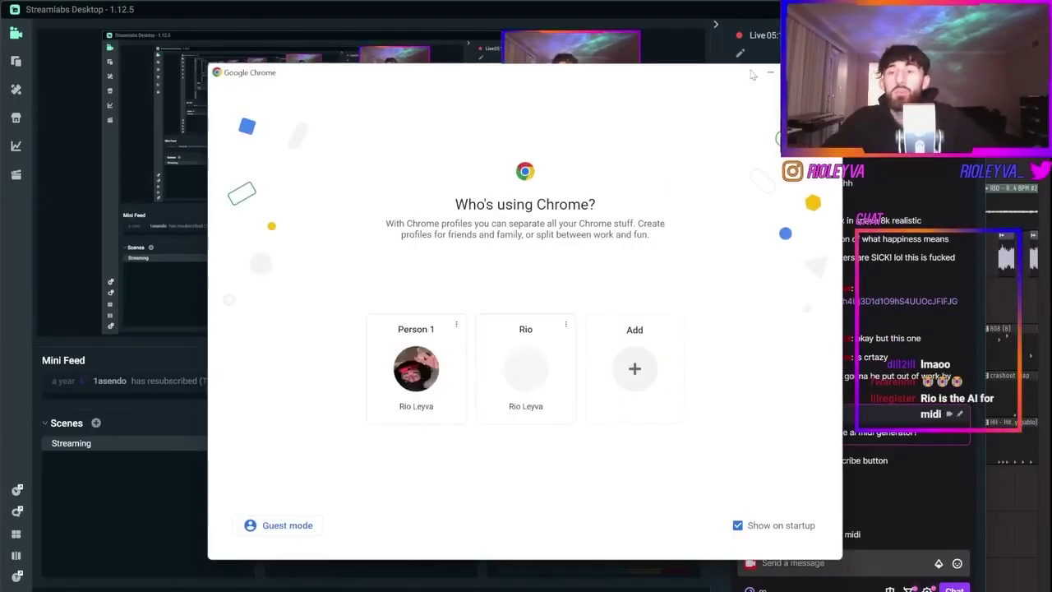
Step: Dismiss the Chrome profile chooser and open the newest labs.openai.com image link in the stream chat
{"action": "left_click", "coordinate": [828, 72]}
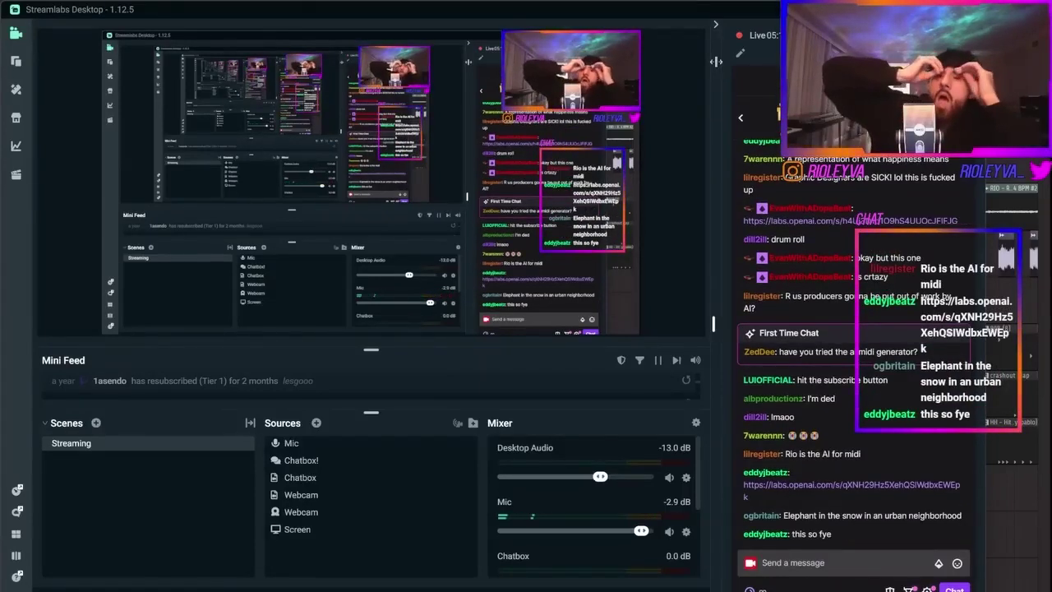
{"action": "right_click", "coordinate": [717, 61]}
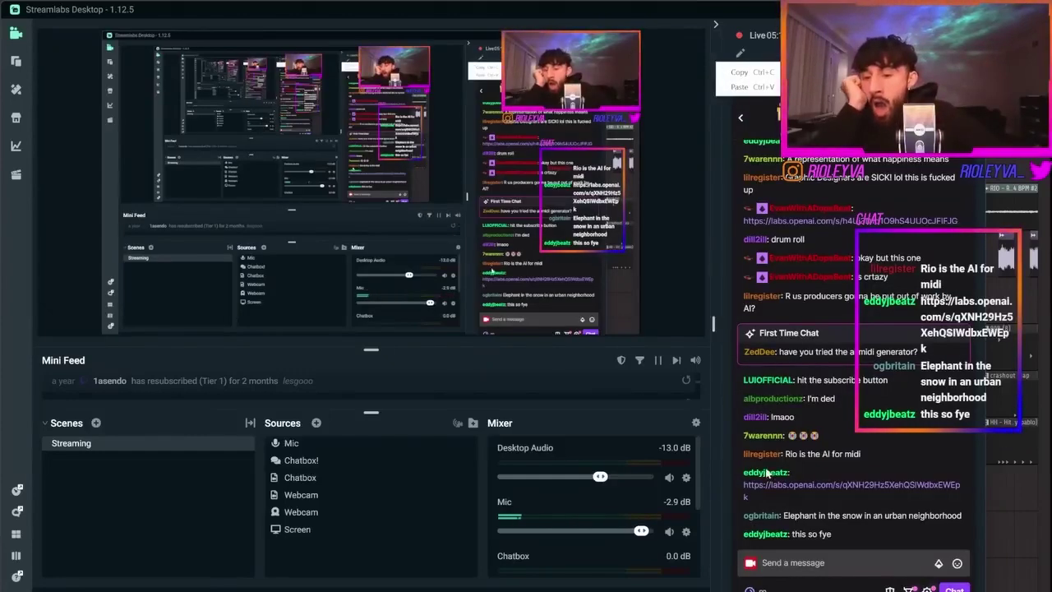
{"action": "left_click", "coordinate": [785, 486]}
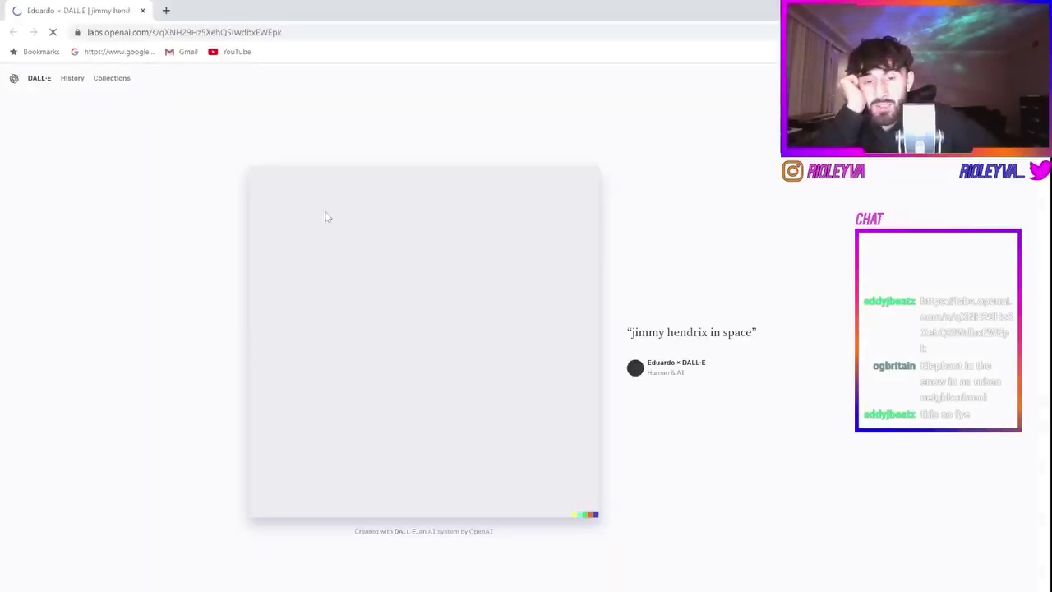